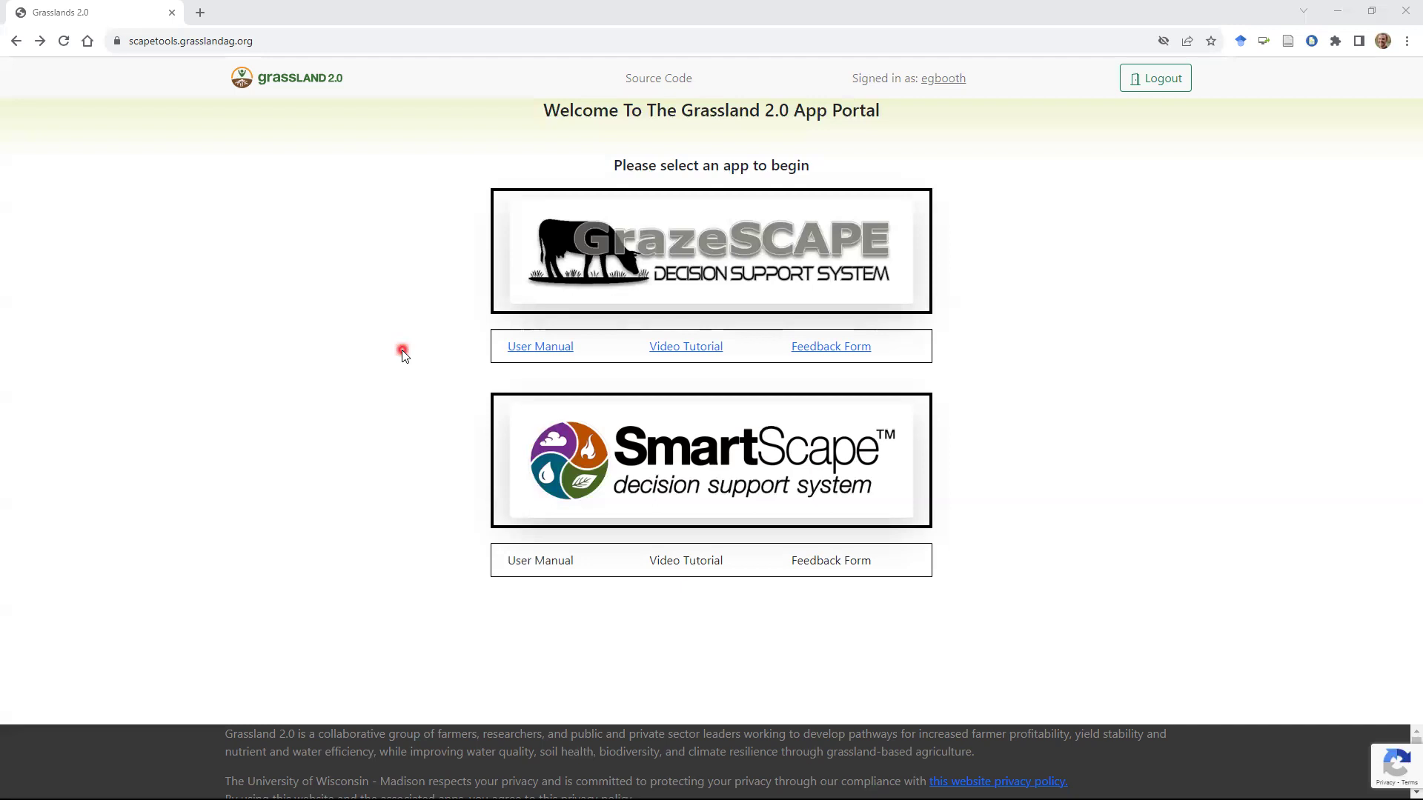
Open the SmartScape decision support system from the app portal.
click(676, 455)
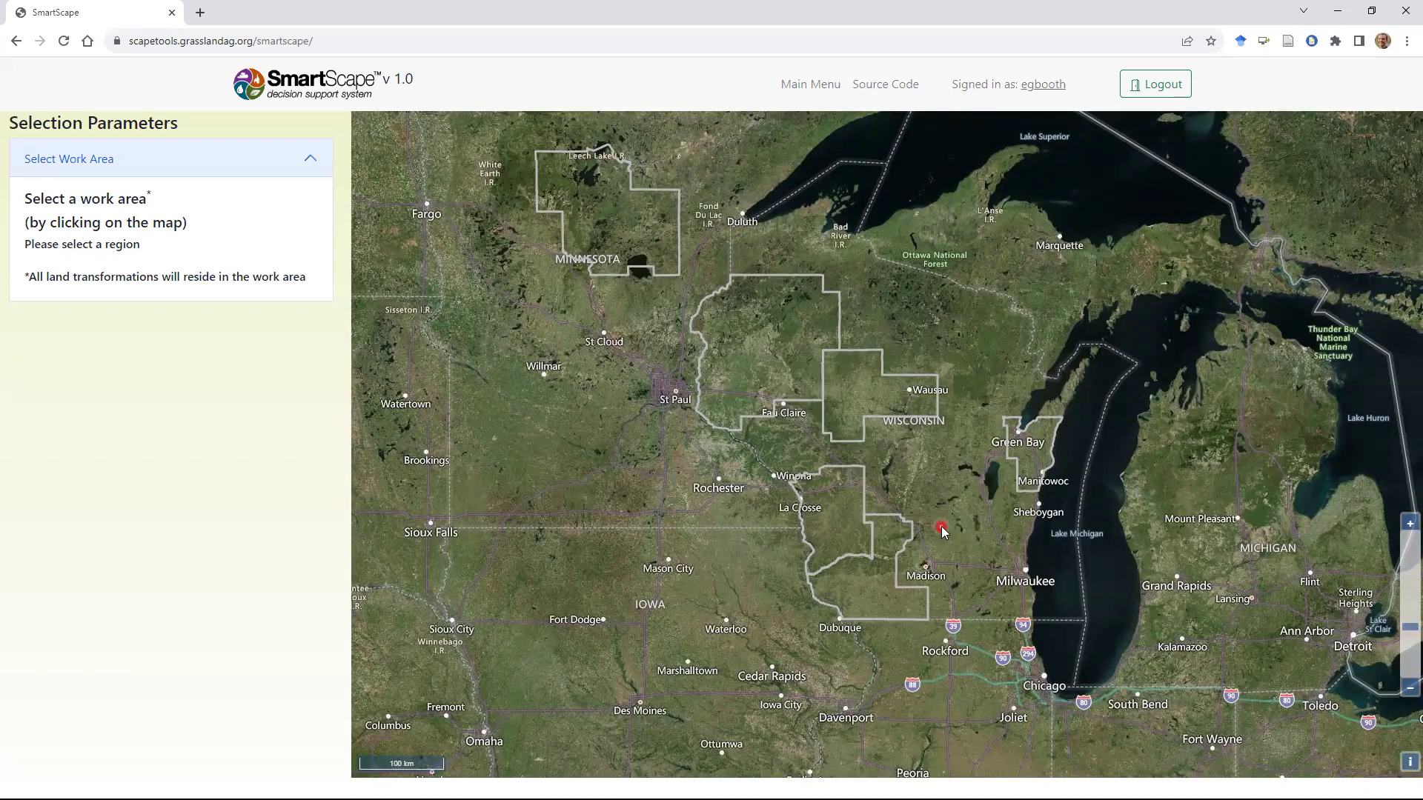
Examine the outlined regions available as work areas across Wisconsin and Minnesota on the map.
click(657, 416)
click(989, 624)
click(911, 483)
scroll(910, 482, up, 1)
scroll(910, 483, up, 1)
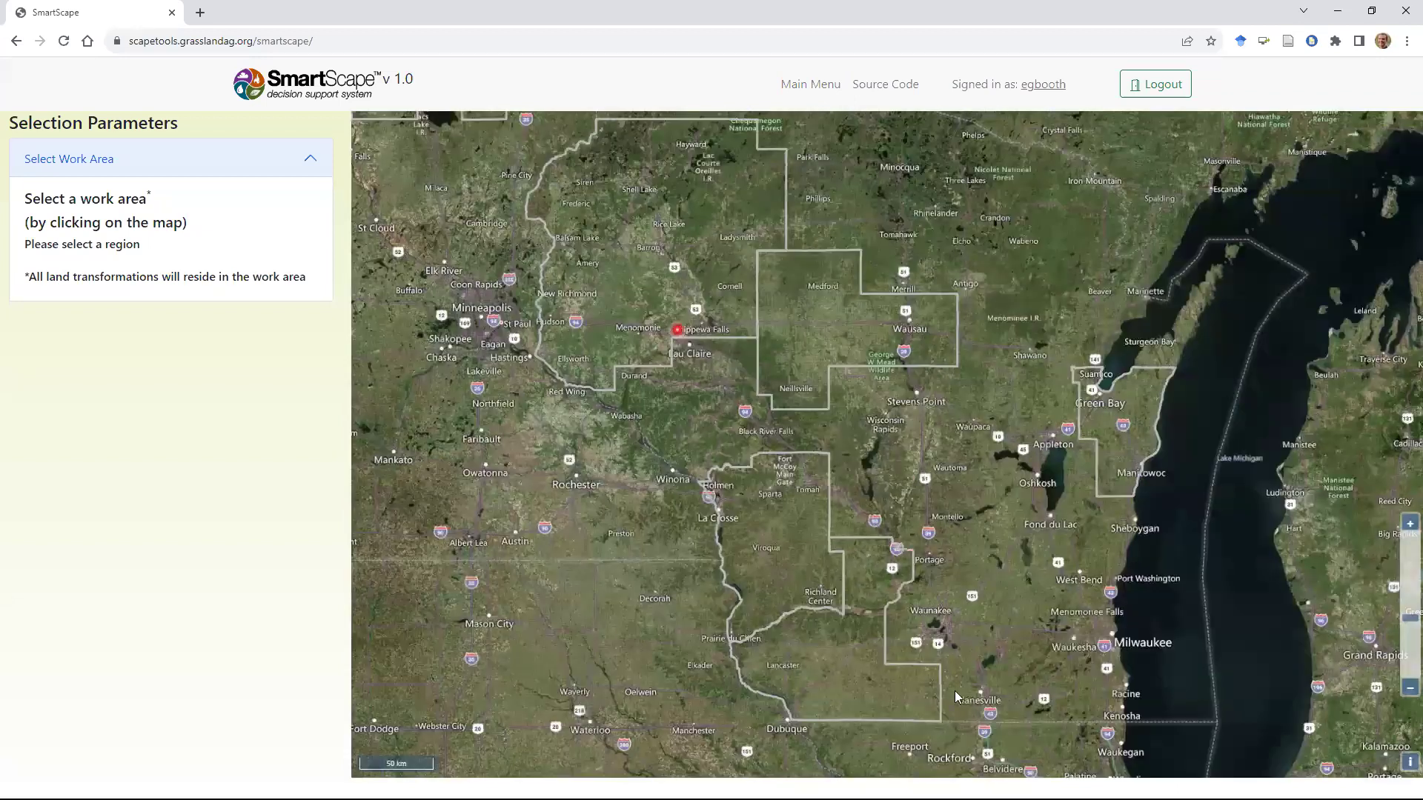
click(955, 694)
click(901, 714)
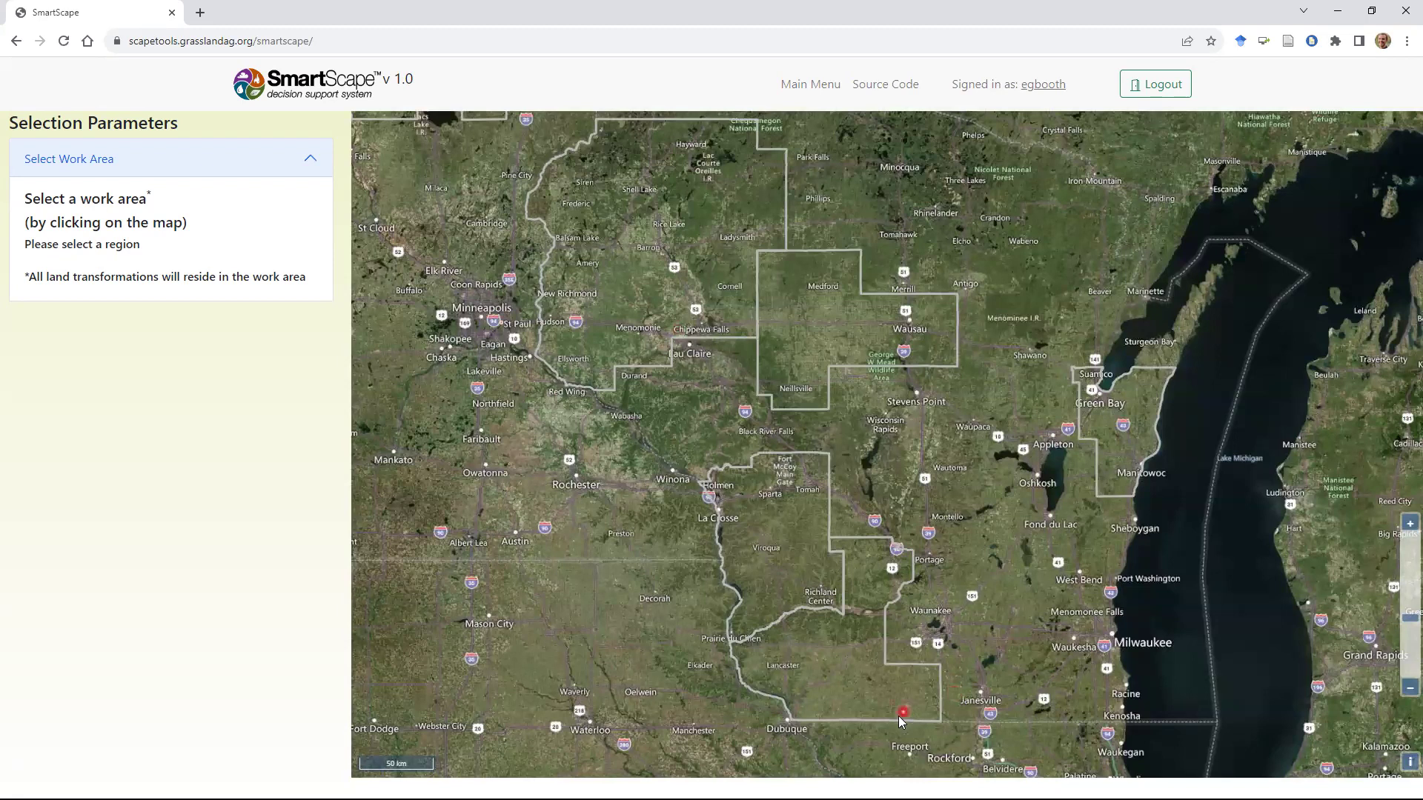
double_click(728, 432)
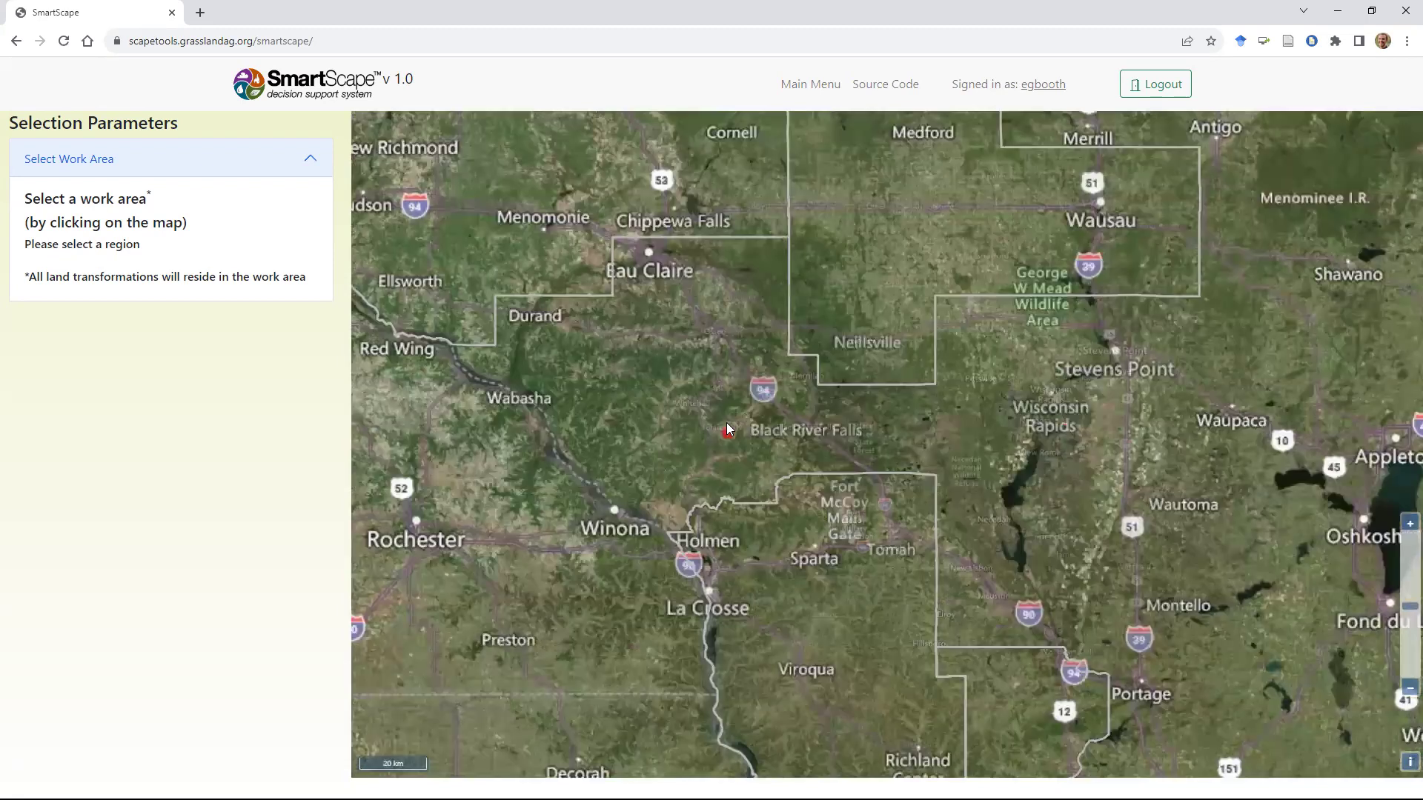
scroll(726, 427, up, 3)
click(790, 478)
scroll(796, 469, down, 2)
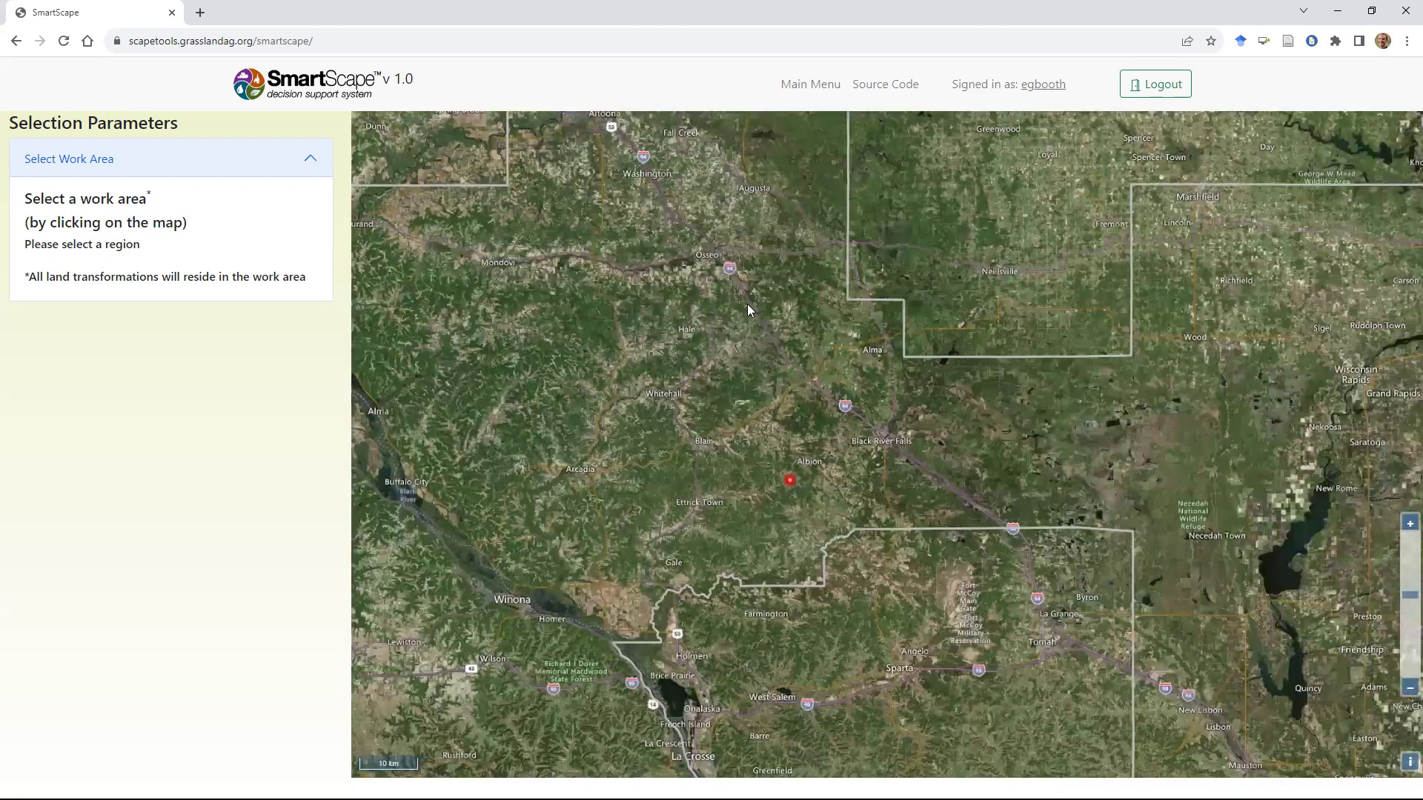
scroll(797, 471, down, 3)
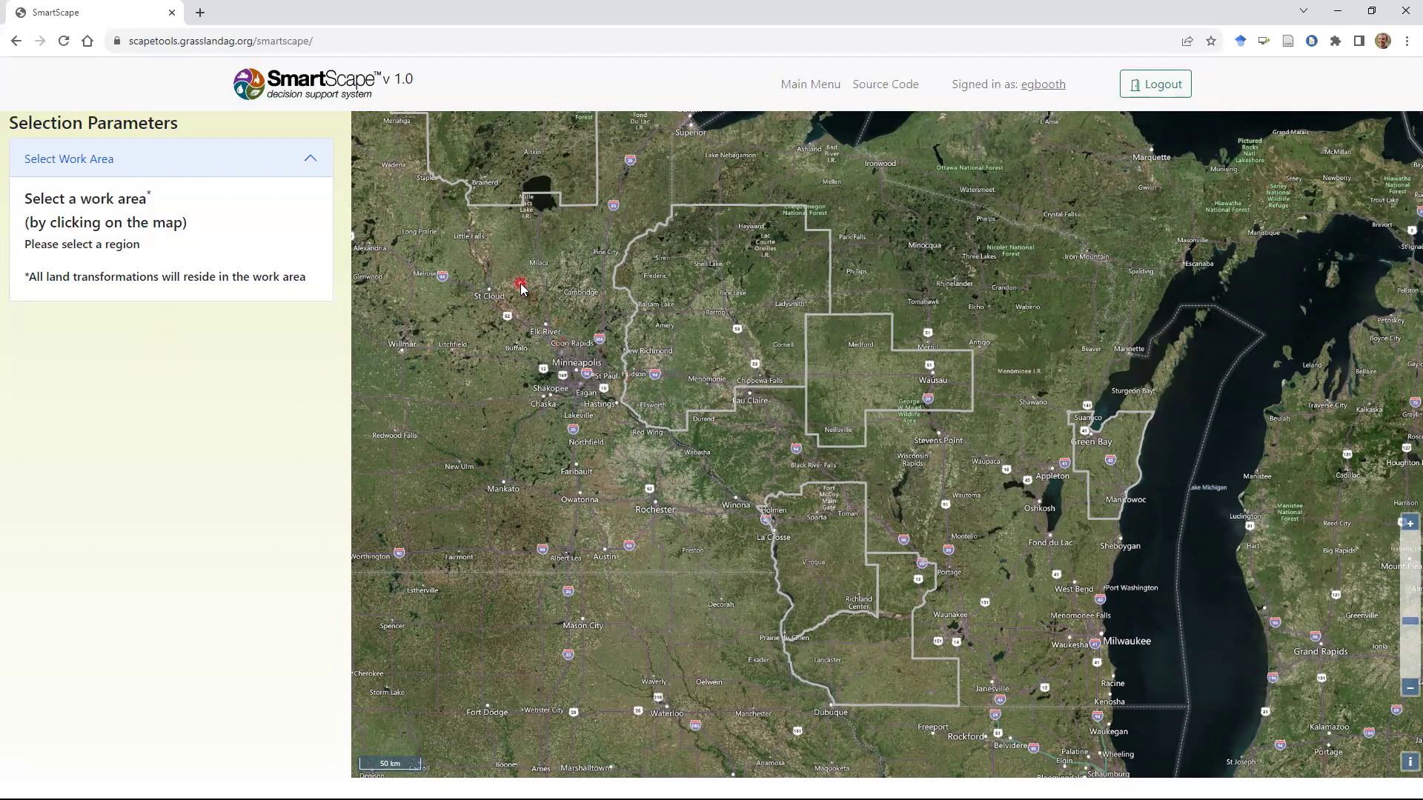
drag(559, 317, 593, 359)
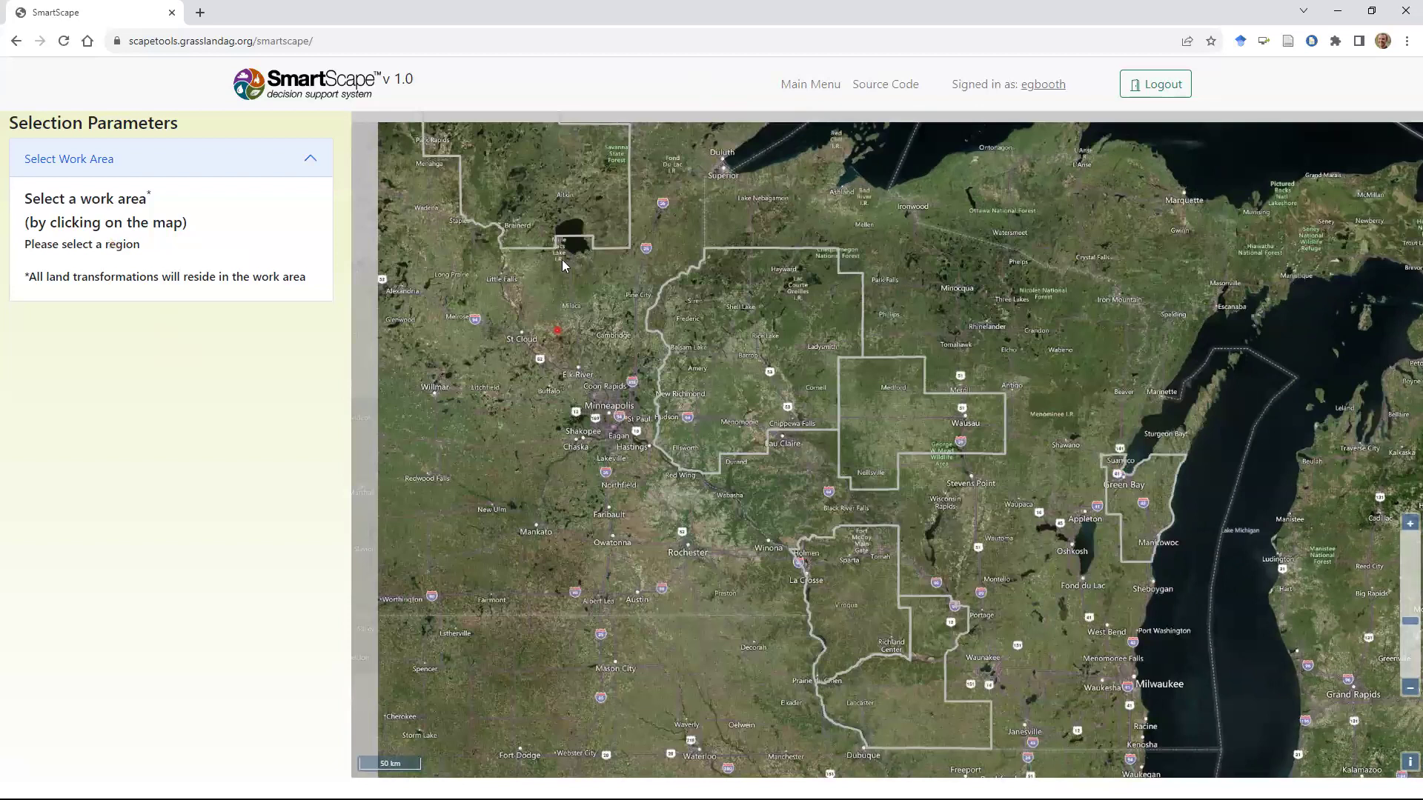
drag(561, 261, 600, 336)
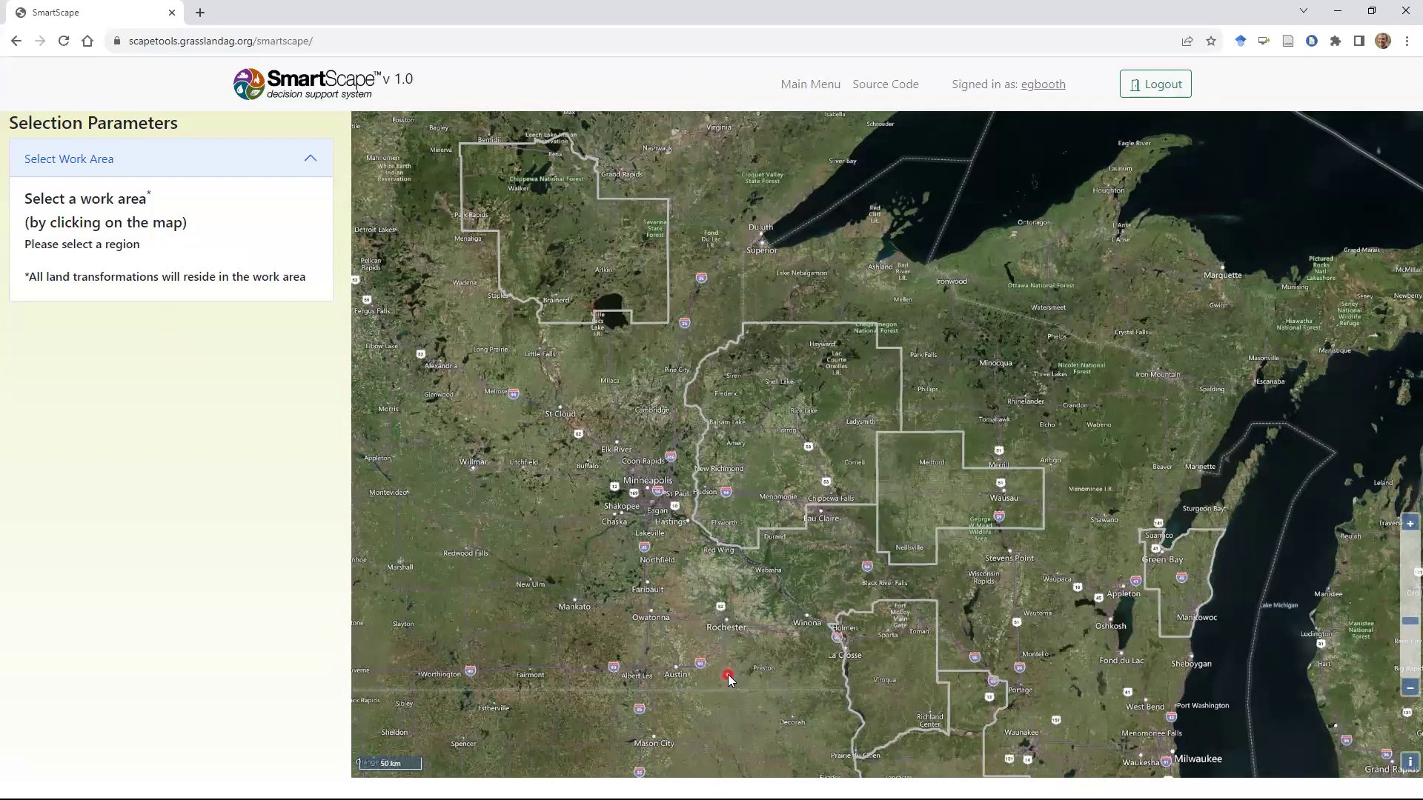
drag(725, 615, 703, 552)
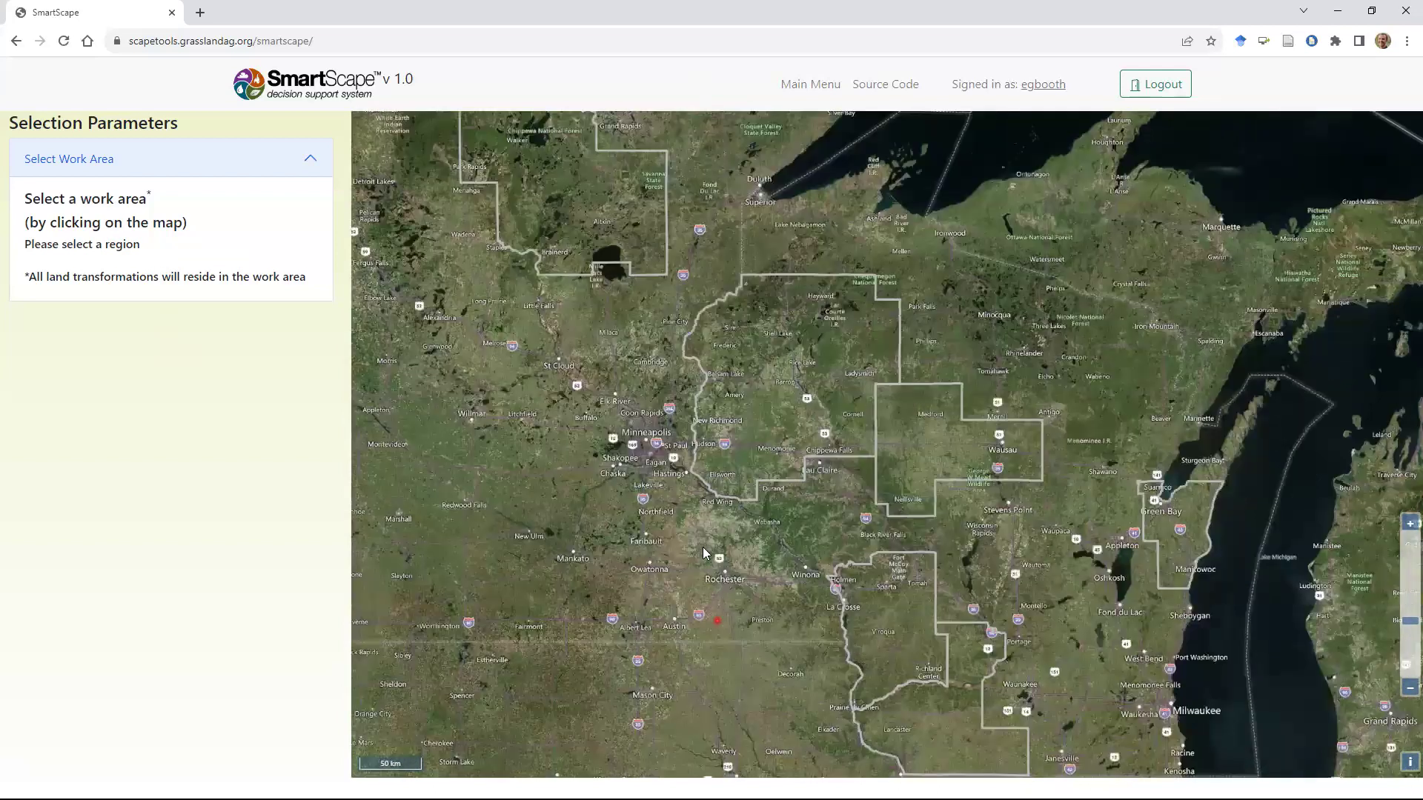
drag(880, 495, 932, 410)
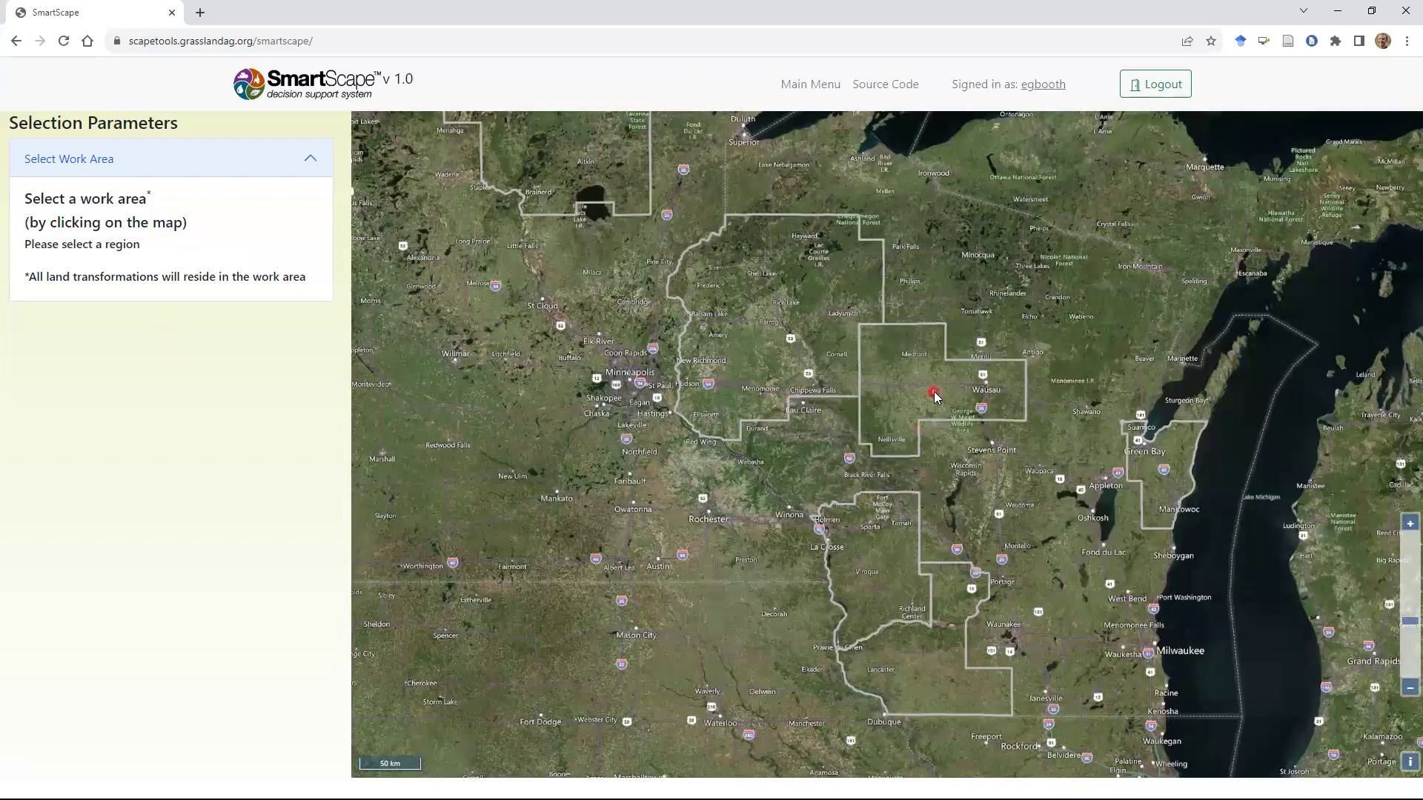
Select the region containing Medford and Wausau, and within it the two adjoining watersheds around Wien and Edgar as the work area.
scroll(933, 392, up, 1)
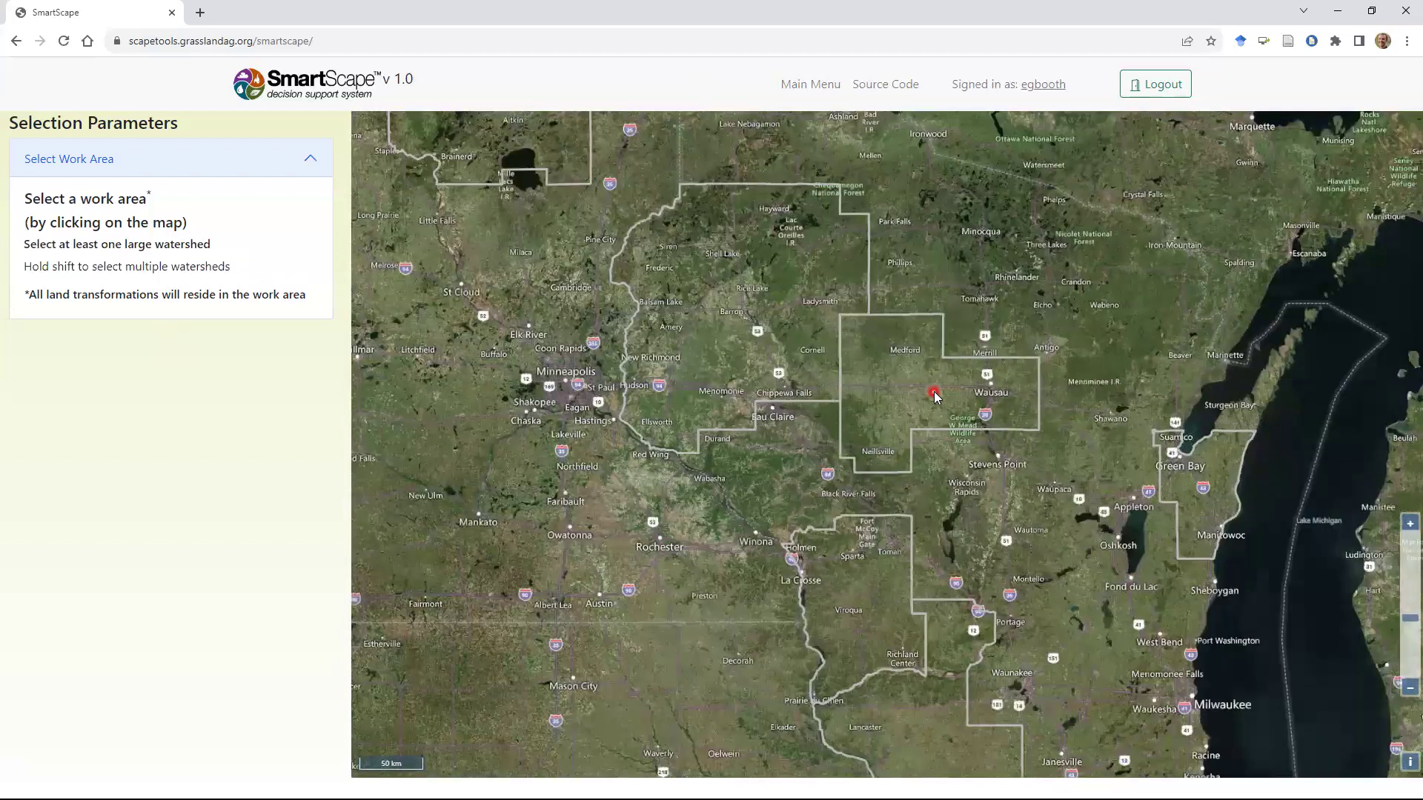
click(934, 394)
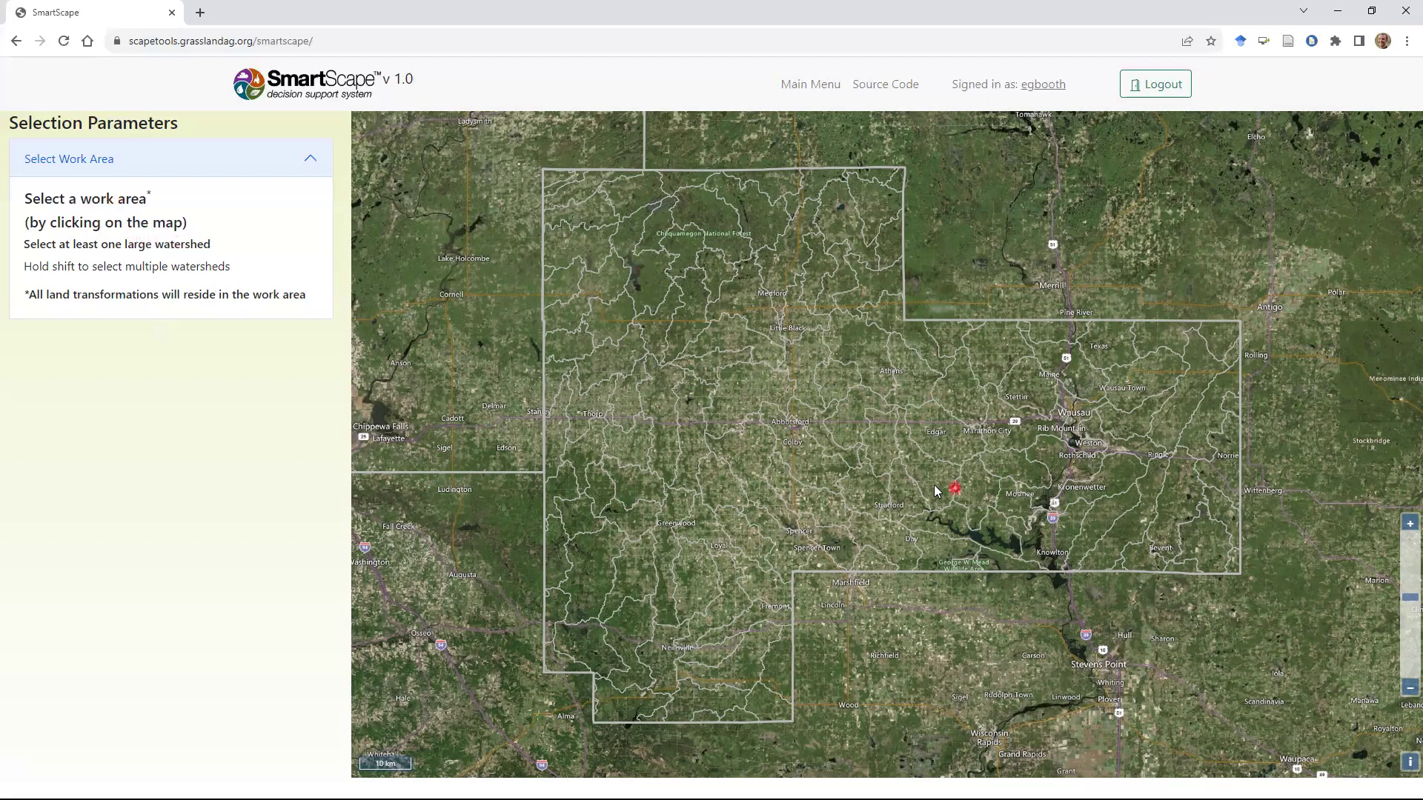
scroll(943, 476, up, 1)
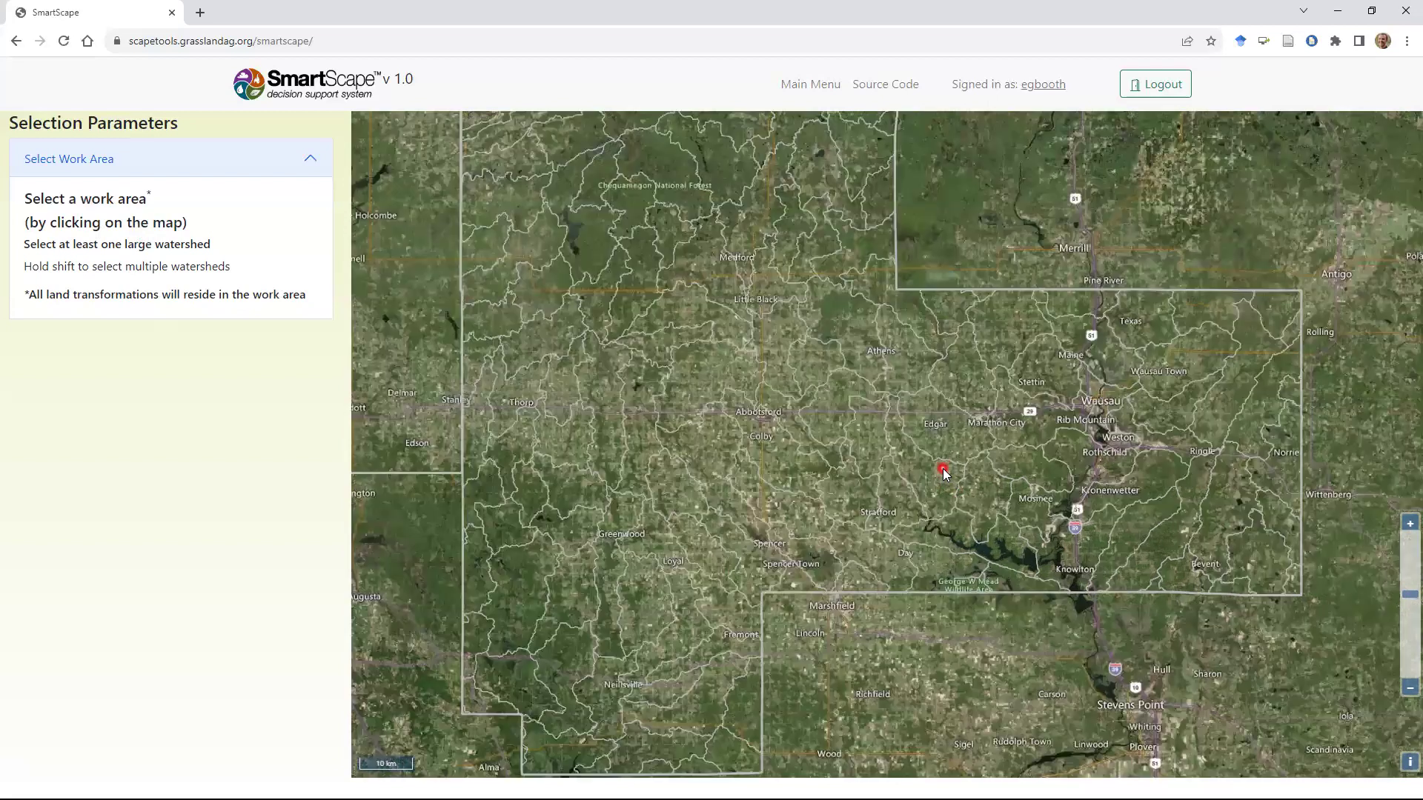
scroll(938, 459, up, 1)
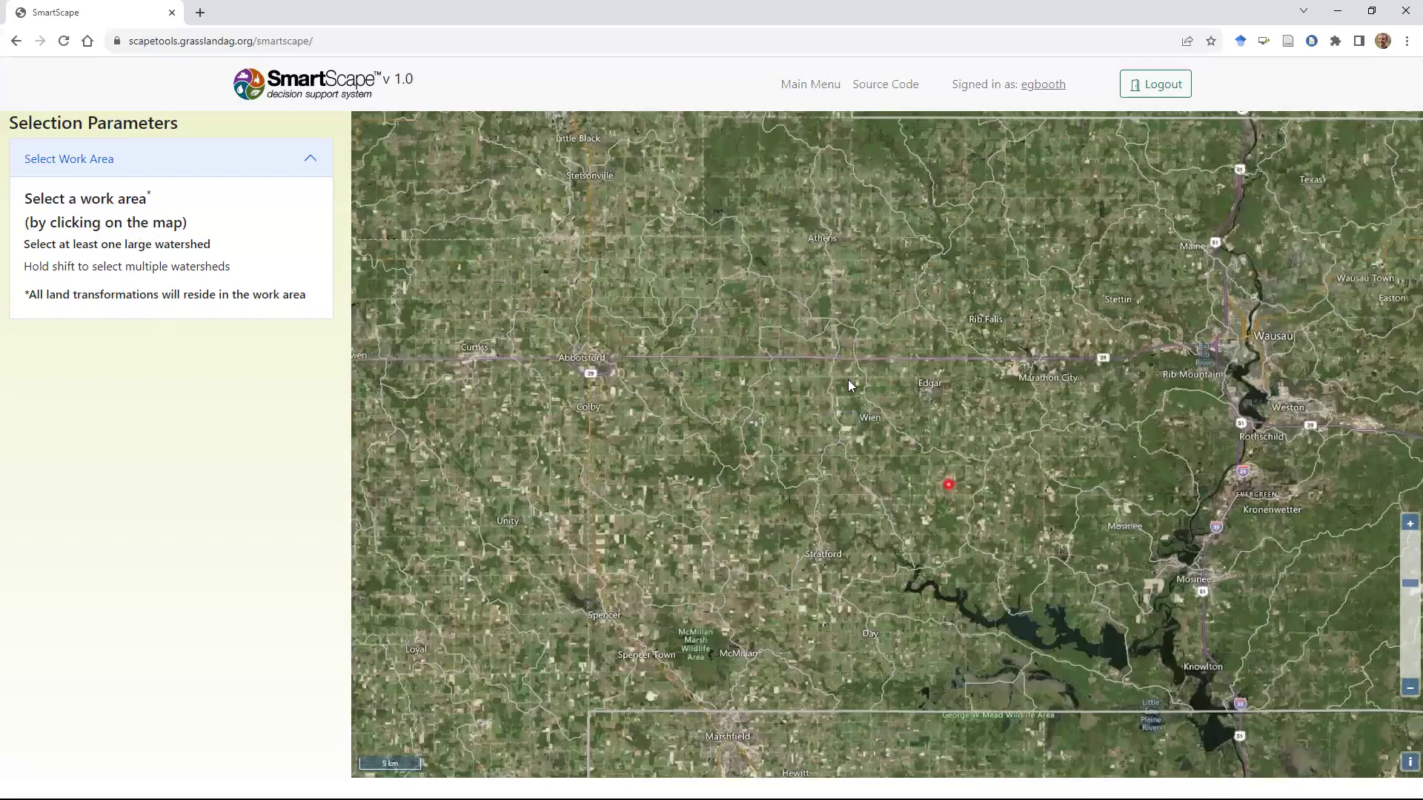
click(918, 484)
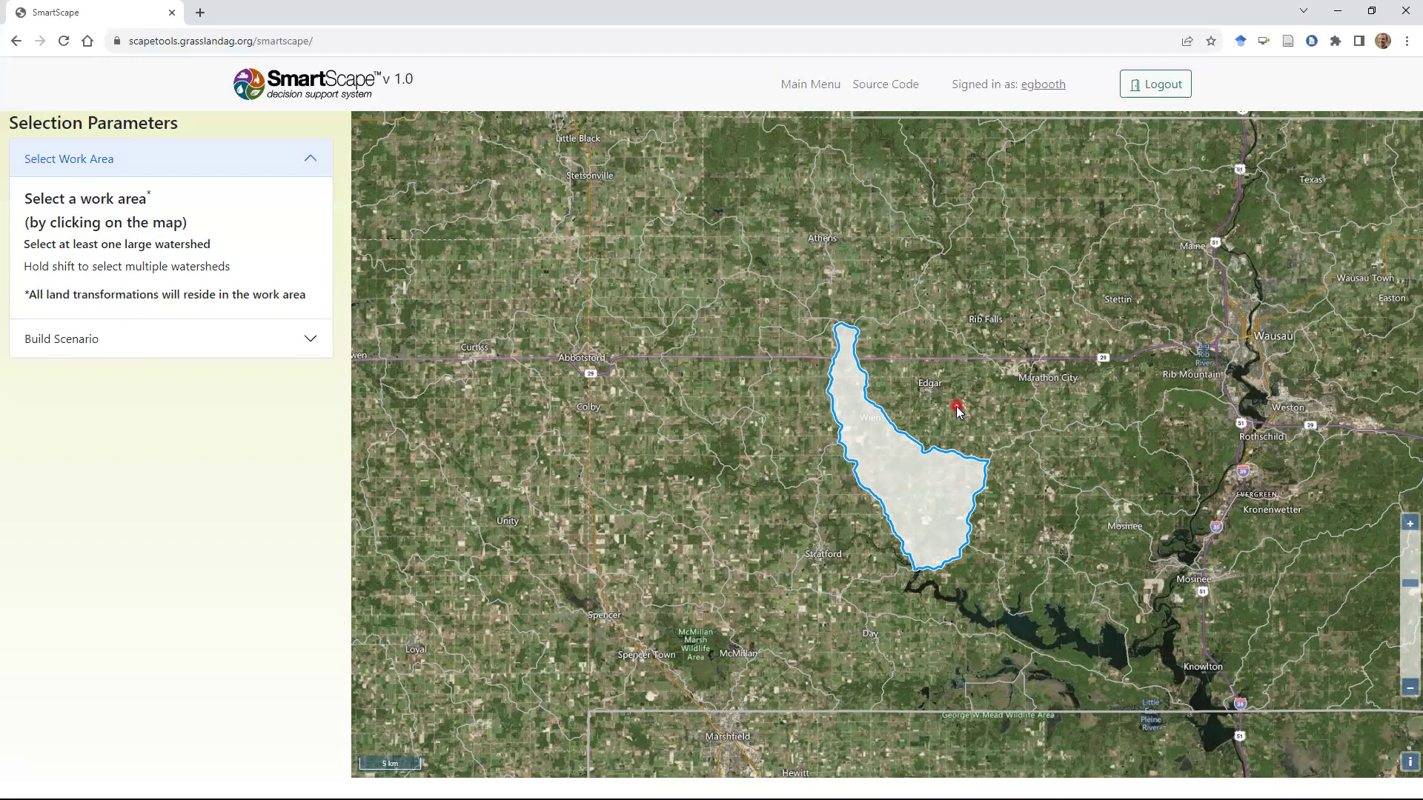
click(956, 413)
shift+click(919, 506)
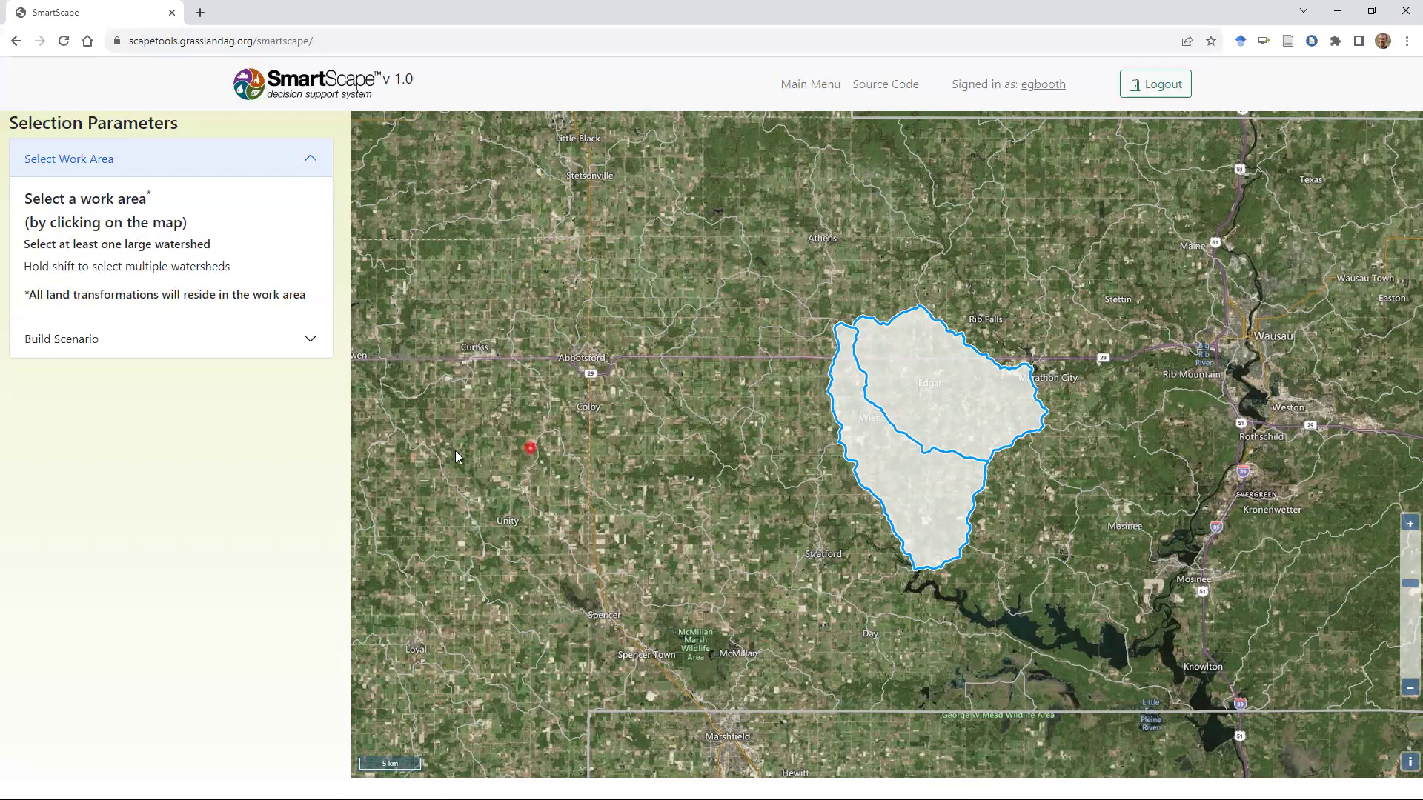
Start building the scenario and enable the Continuous Corn and Cash Grain land types.
click(83, 346)
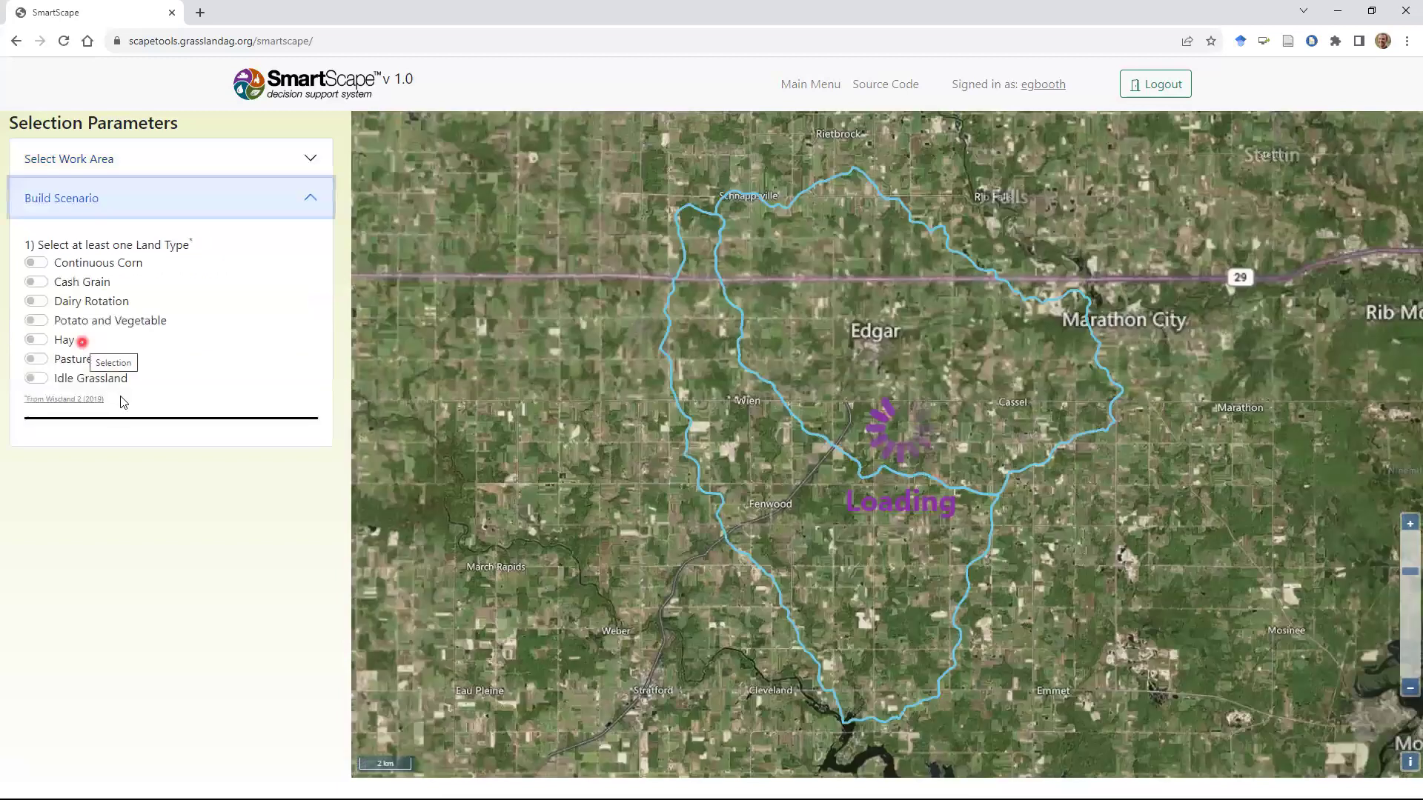
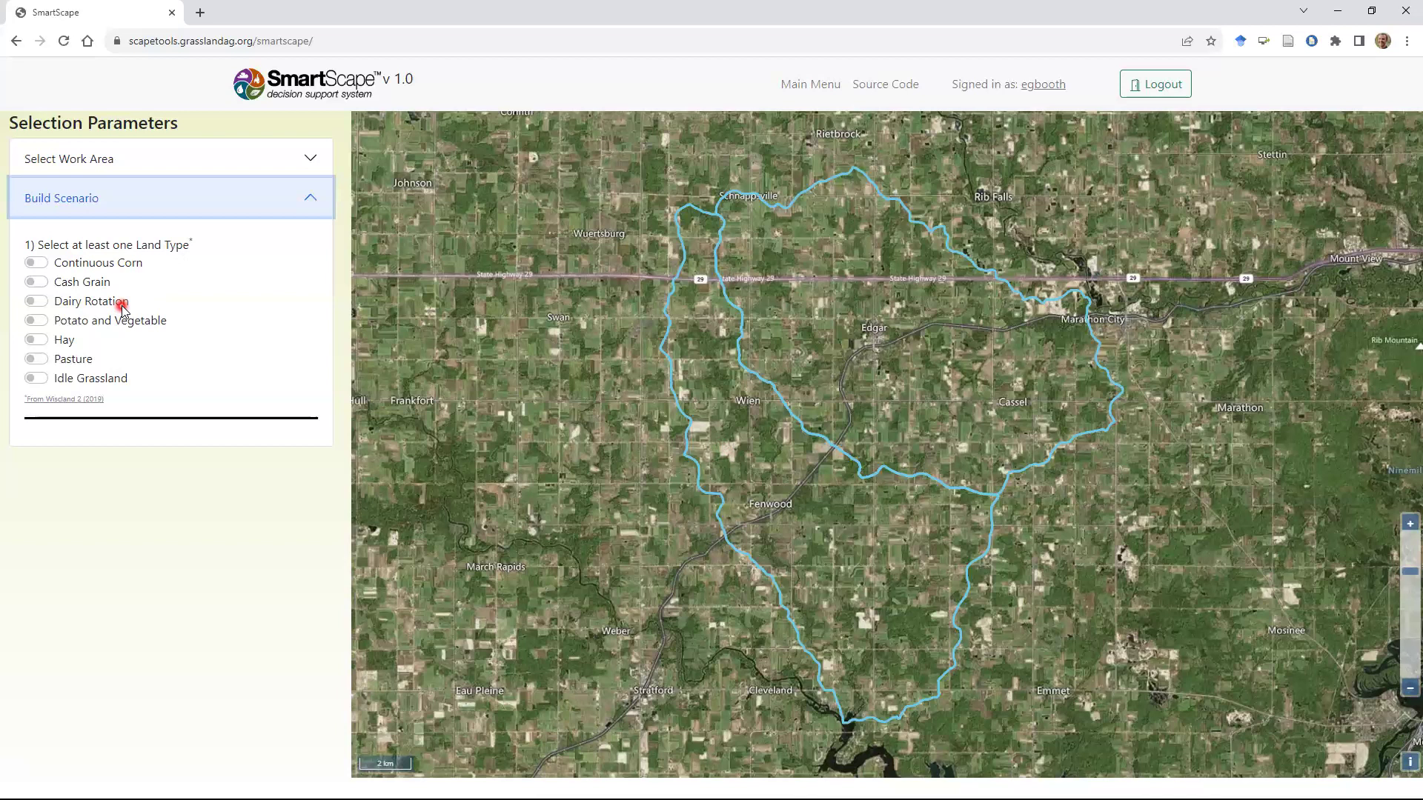
click(36, 264)
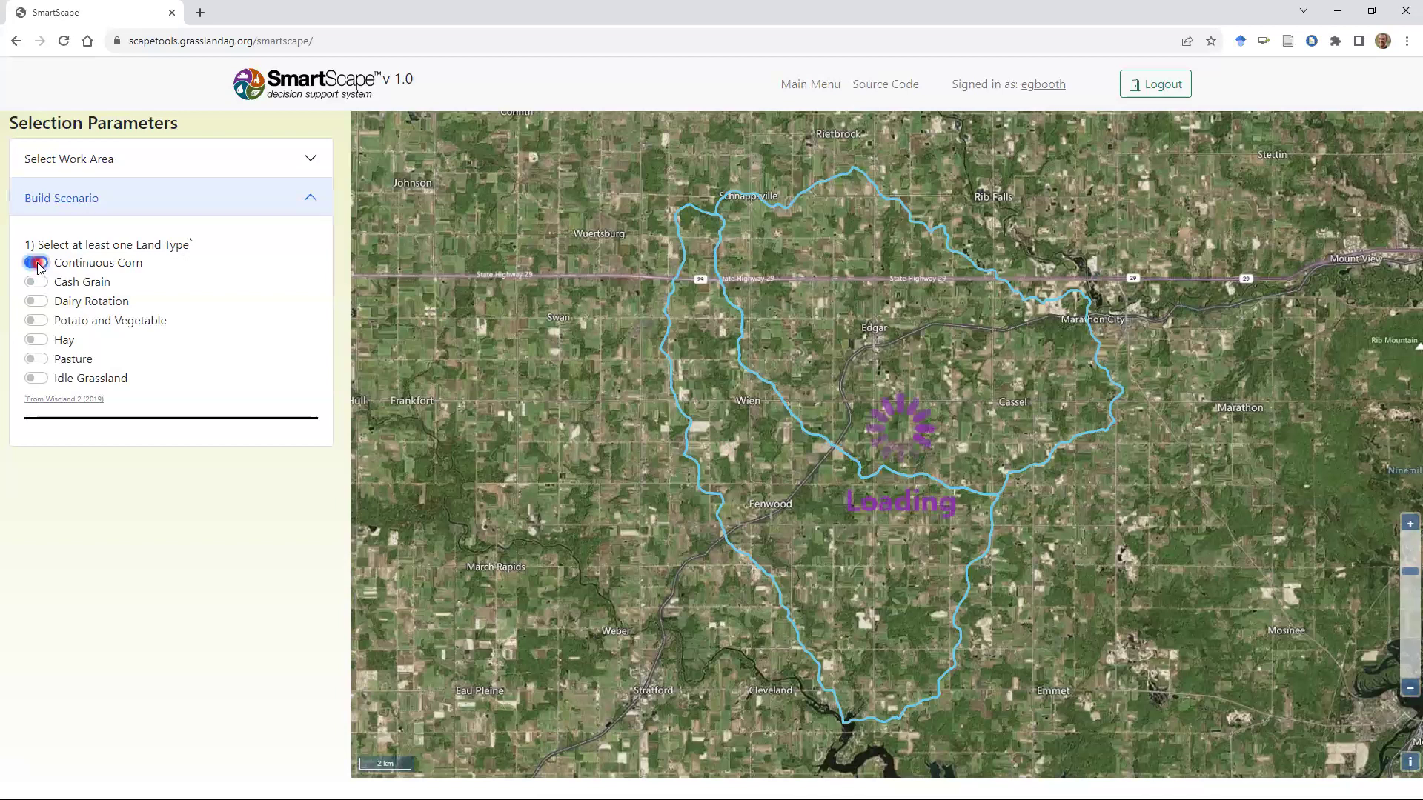
click(36, 282)
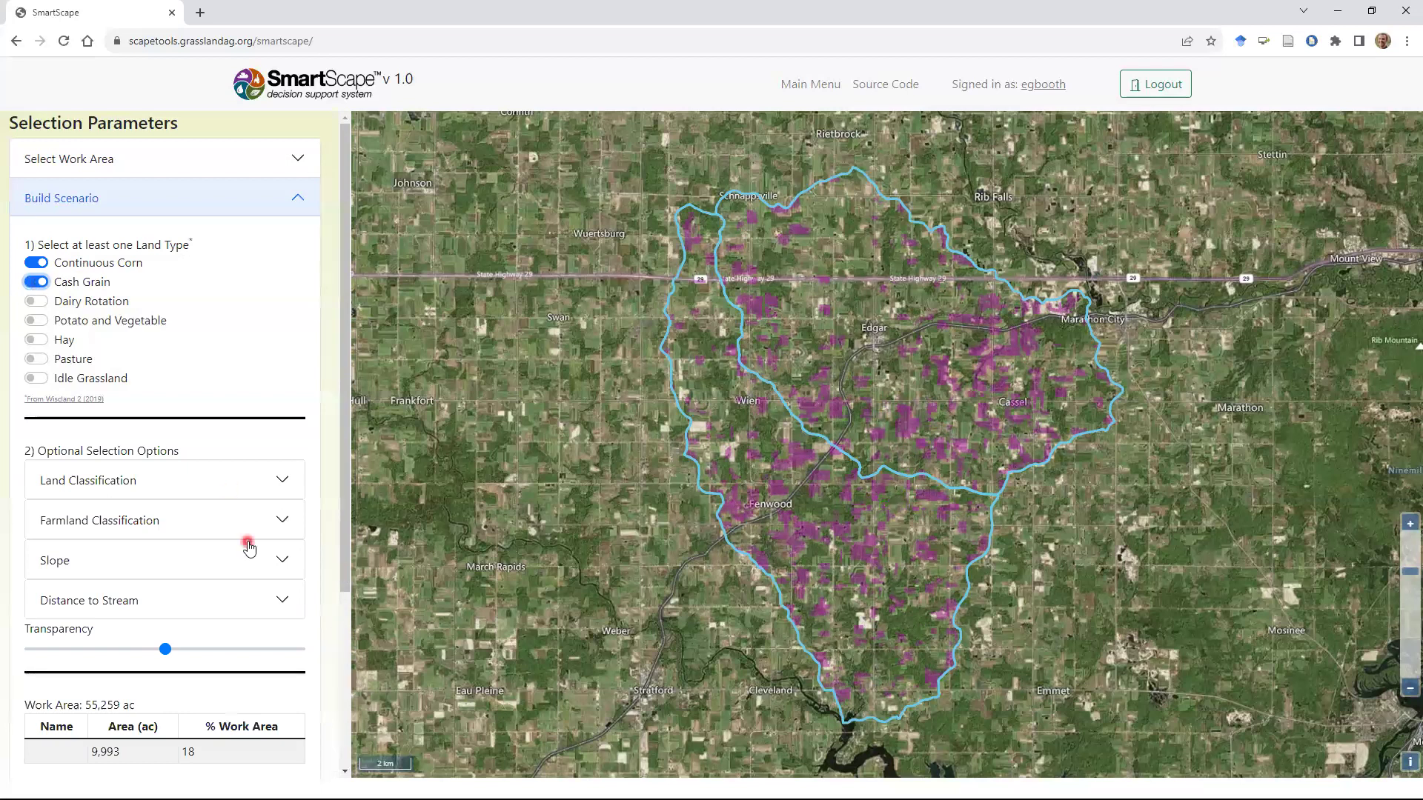
Name the first land transformation "Corn/beans to managed grazing".
scroll(332, 411, down, 2)
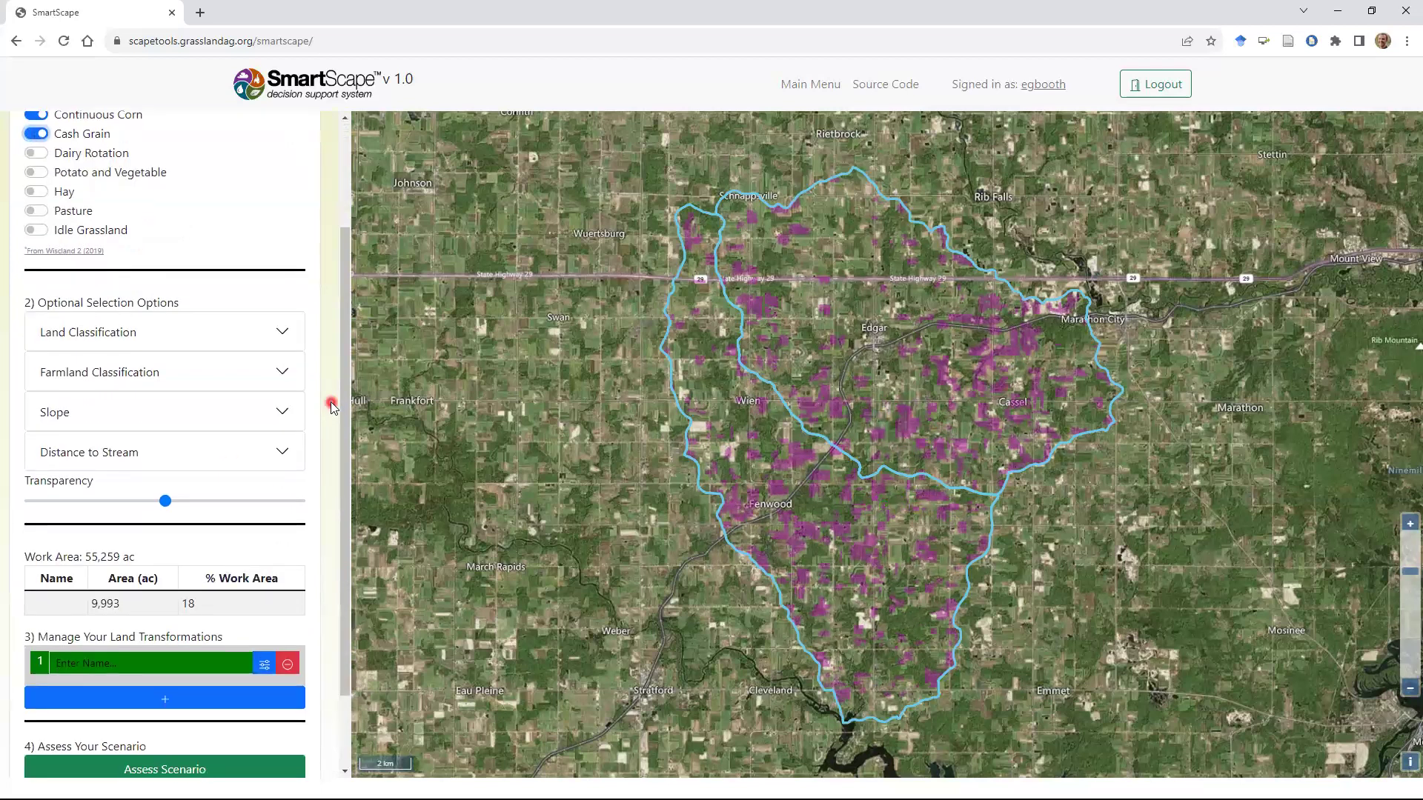
scroll(331, 401, up, 1)
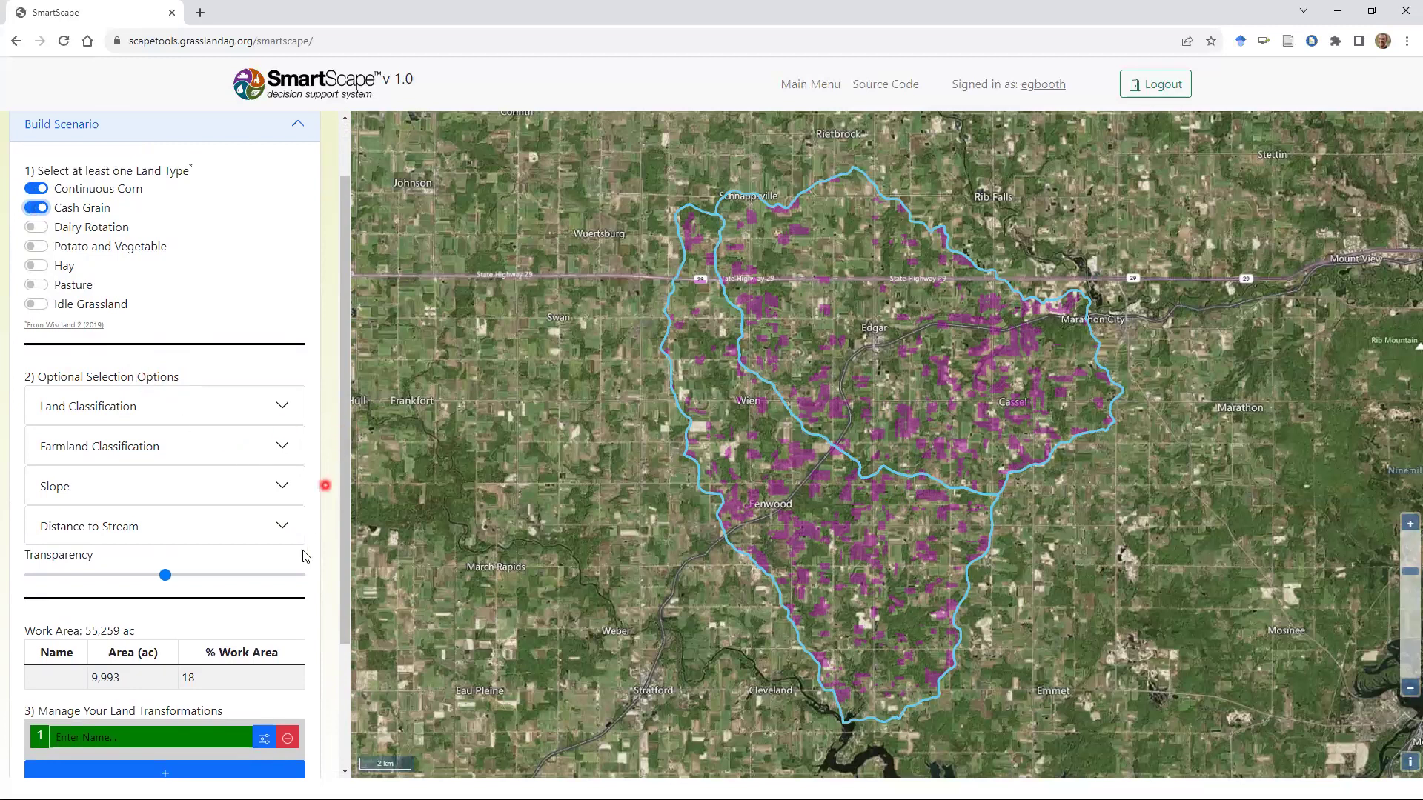
scroll(301, 534, down, 1)
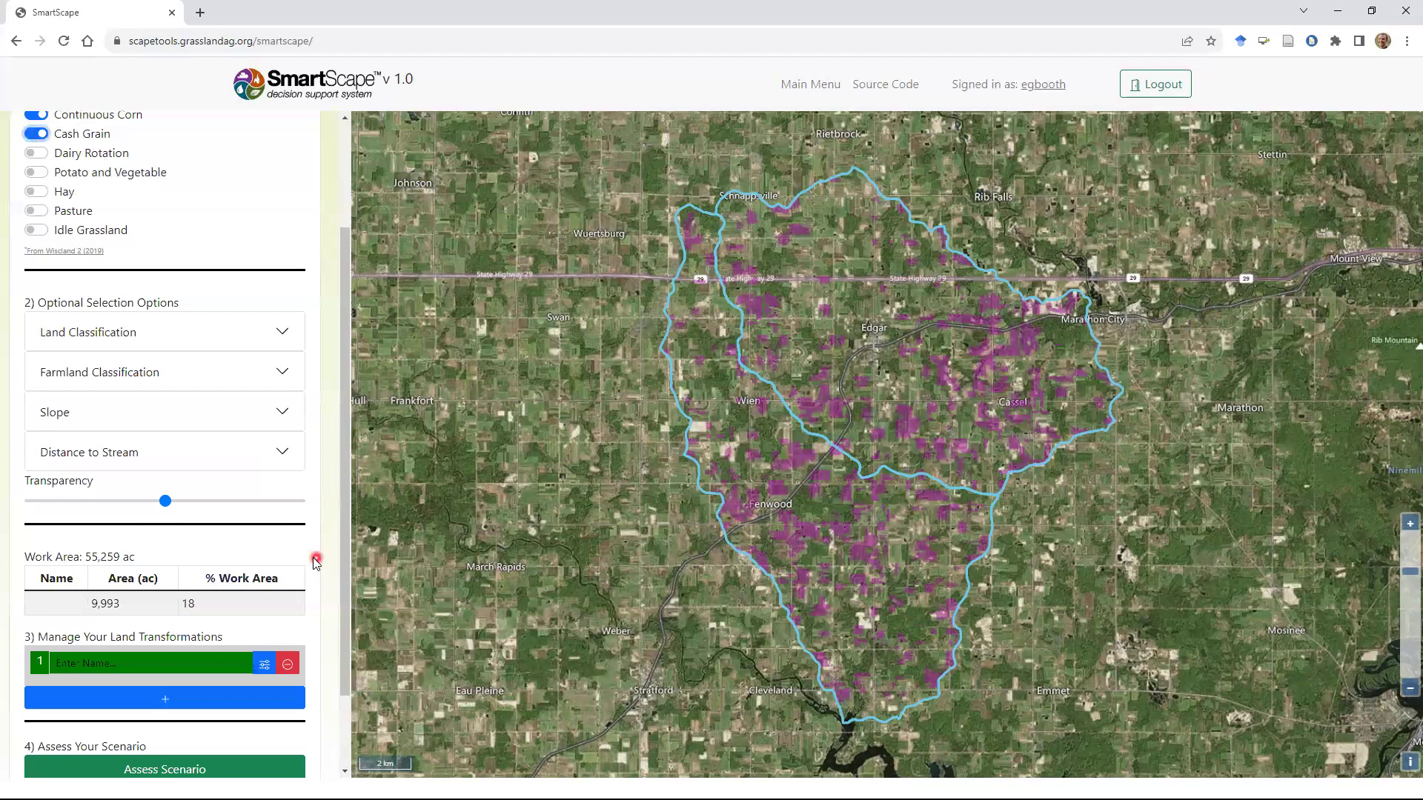
scroll(308, 519, down, 1)
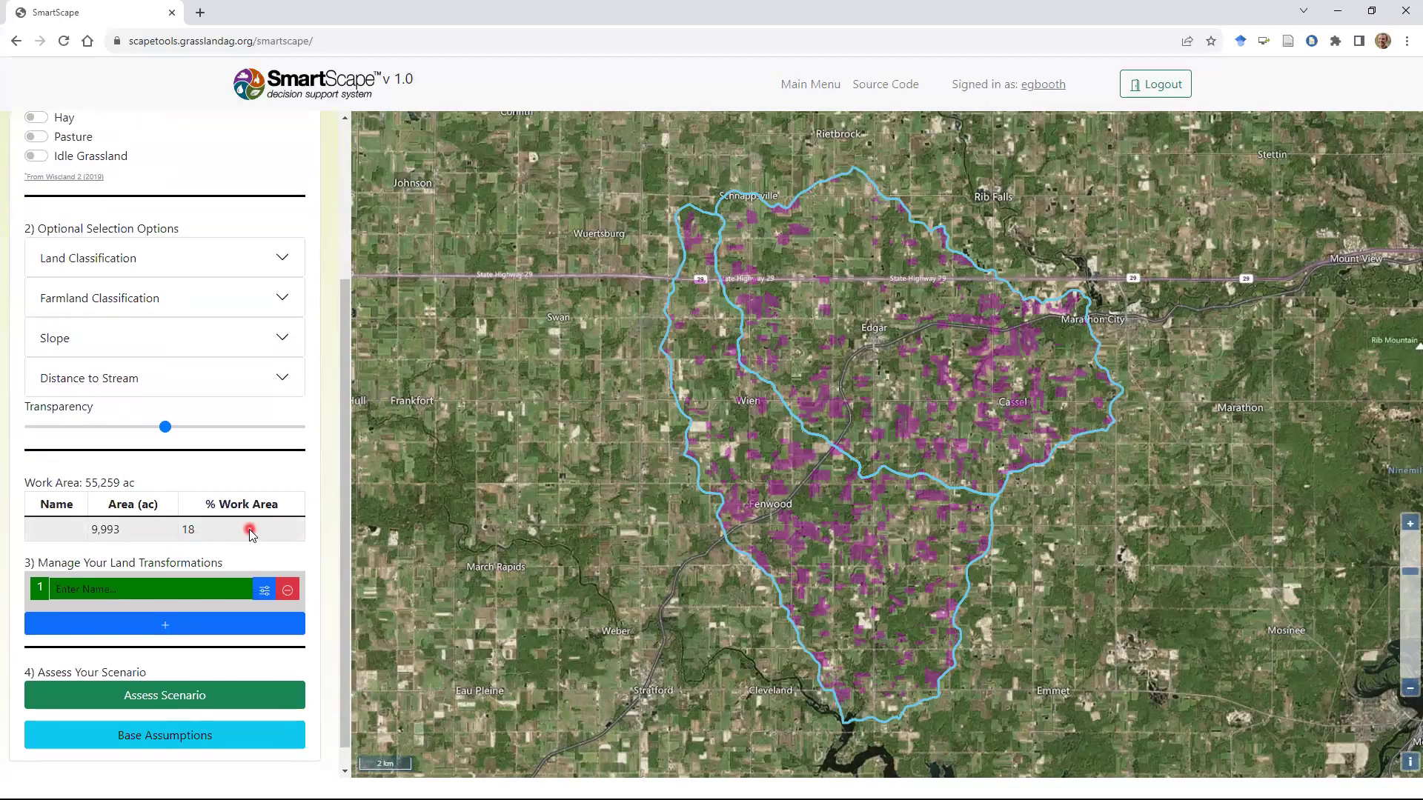
click(74, 589)
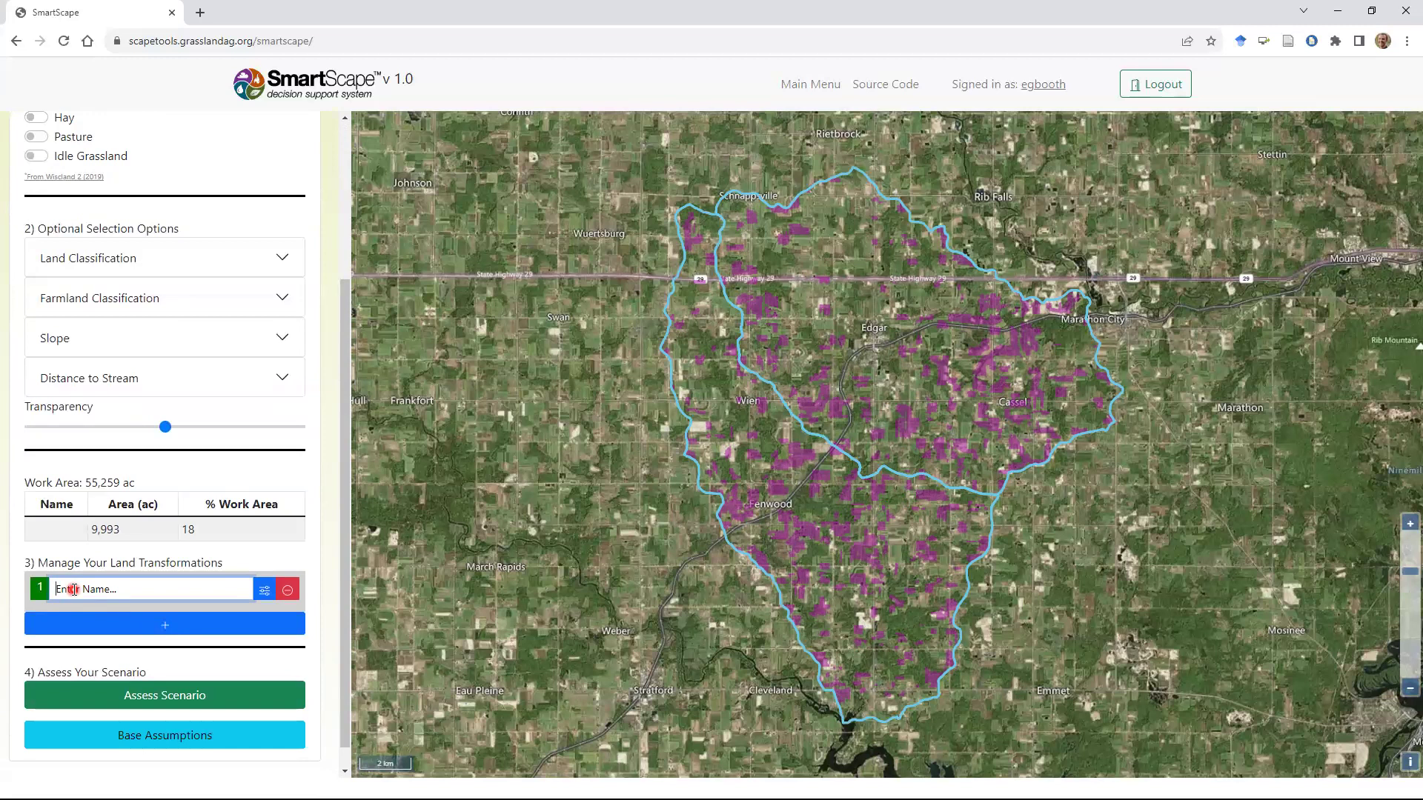
text(Corn/beans)
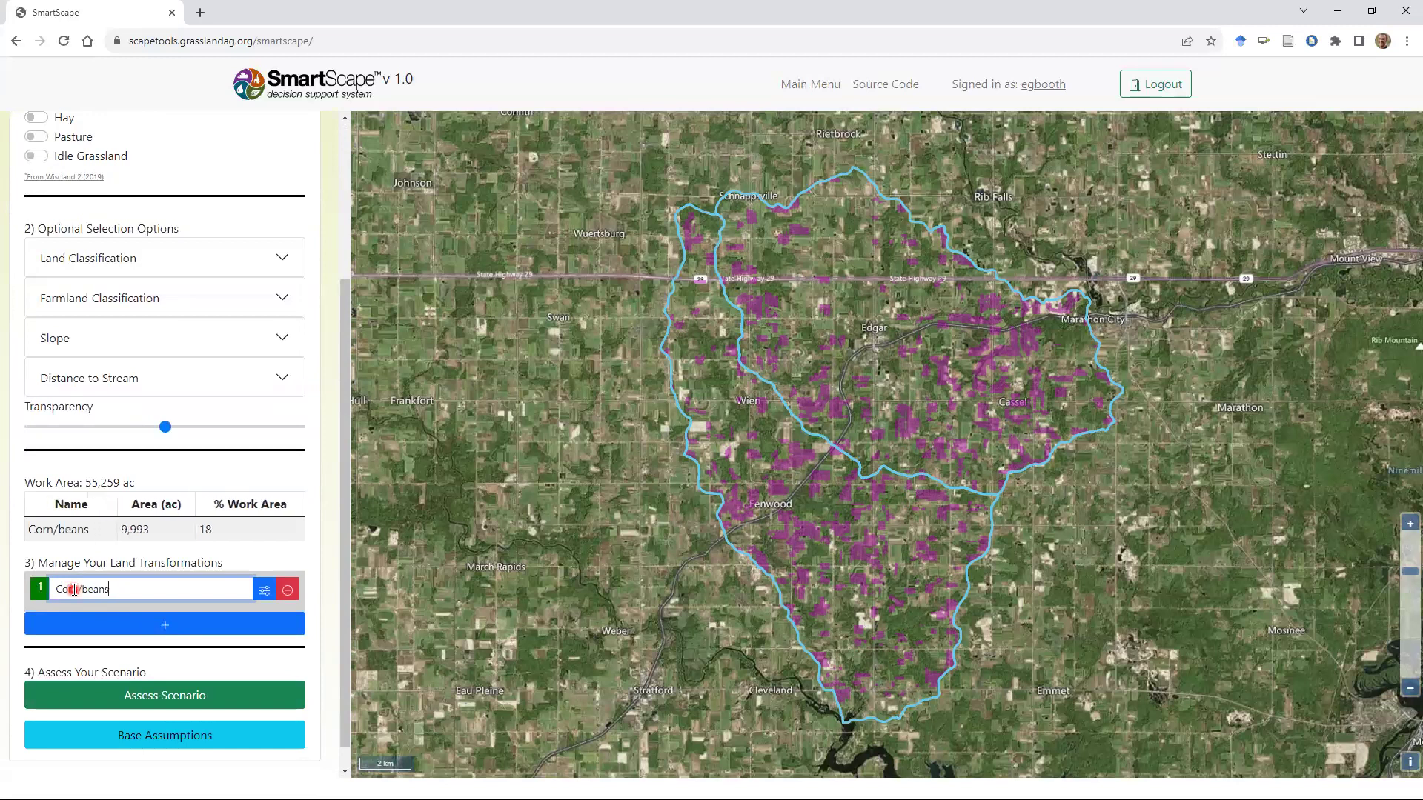
text( to m)
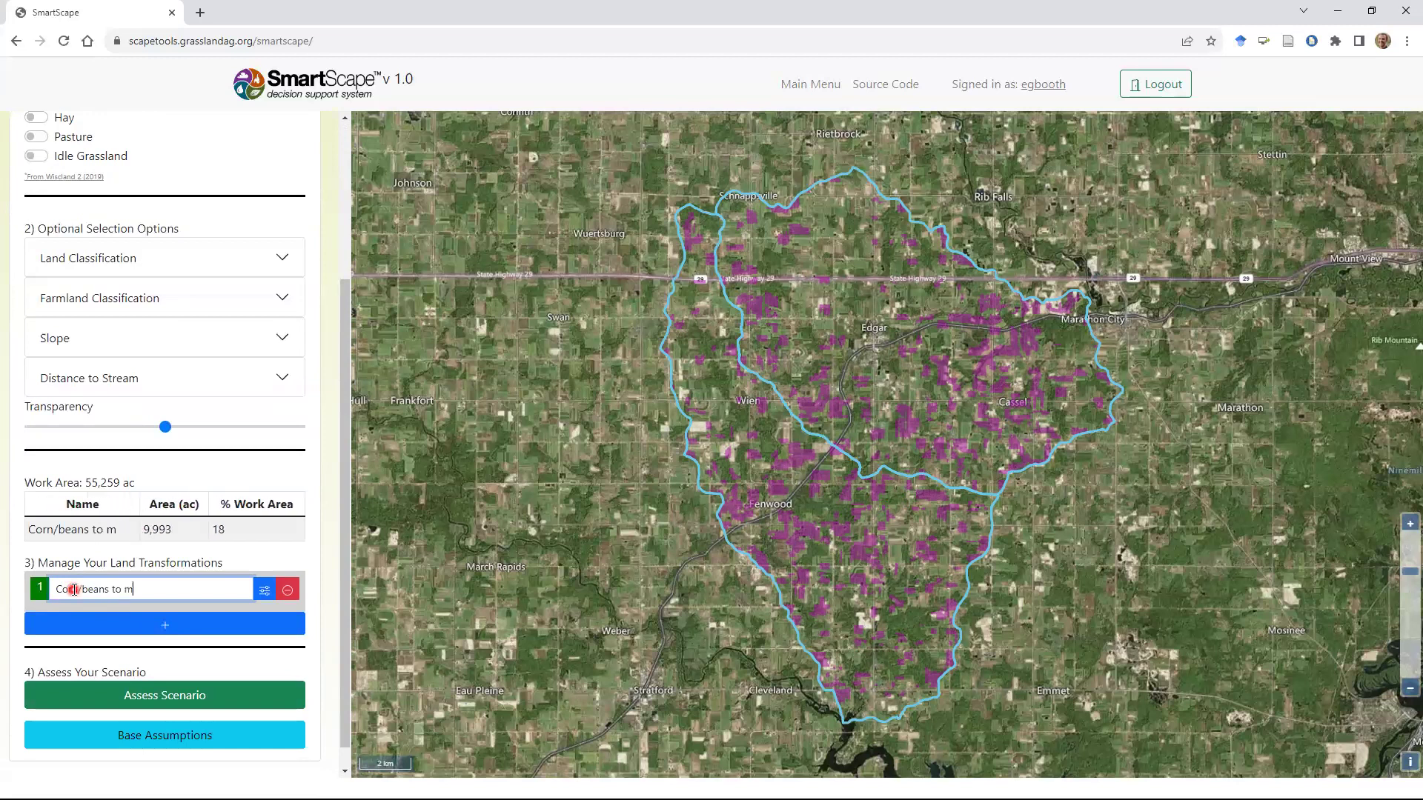
text(anaged grazing)
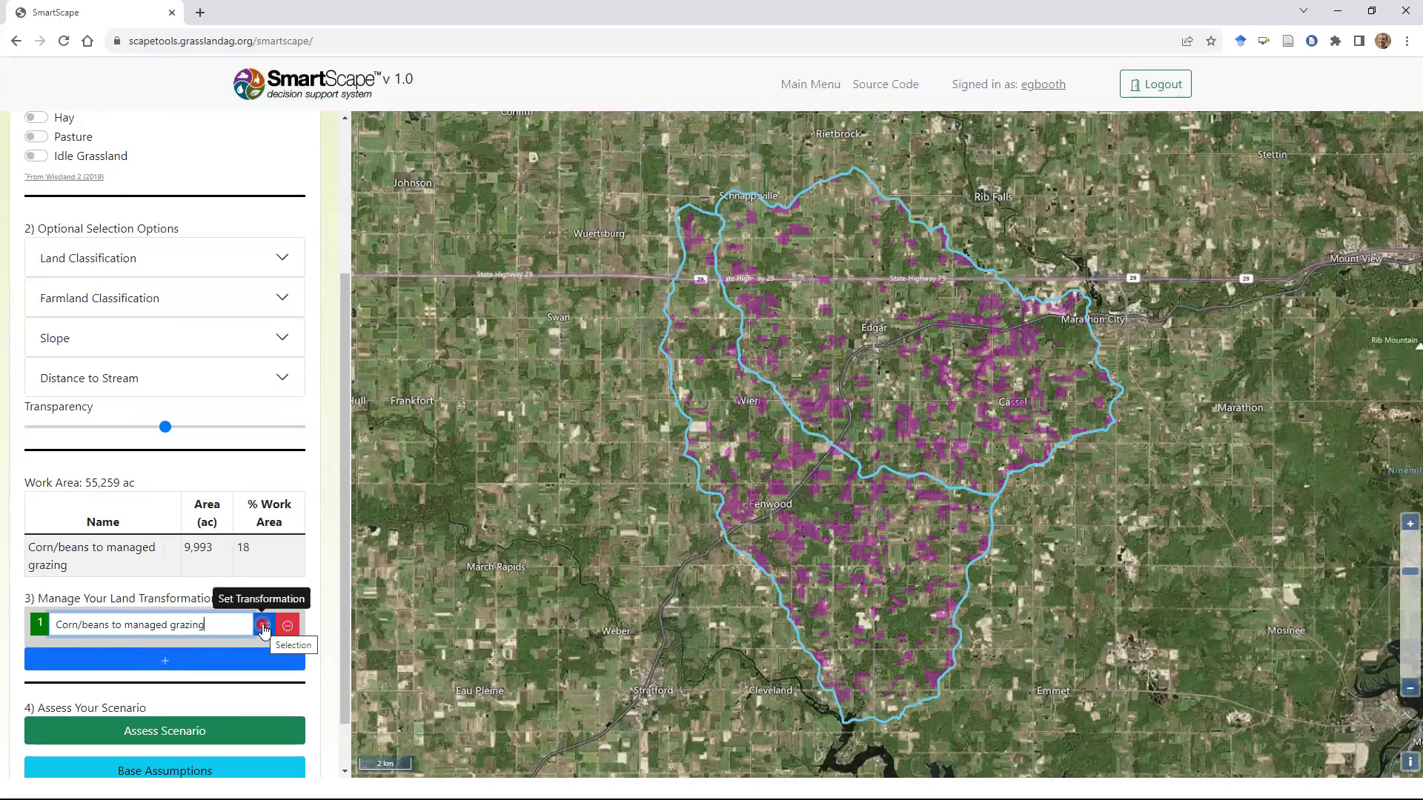
Choose Pasture as the new land cover for the Corn/beans to managed grazing transformation and save its settings.
click(263, 626)
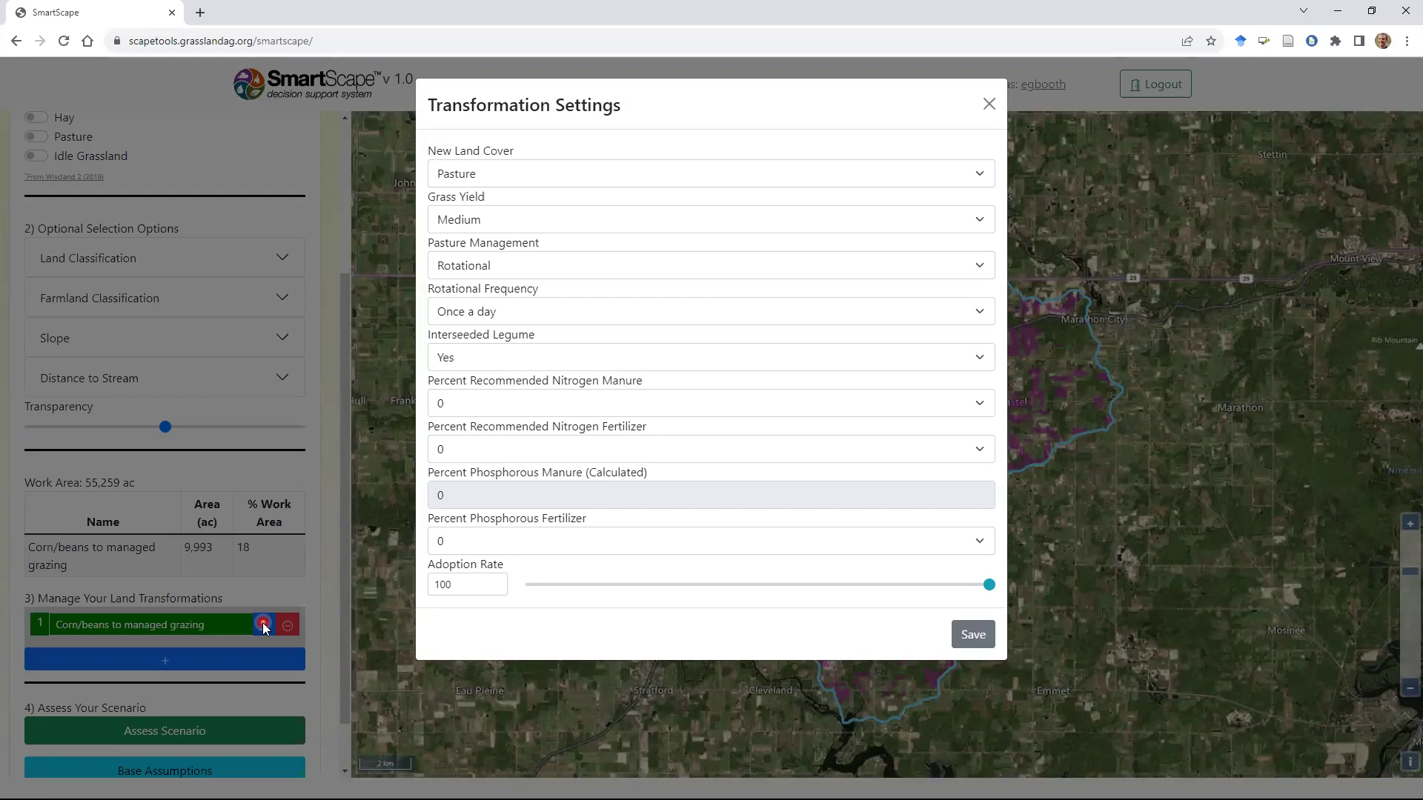
click(579, 175)
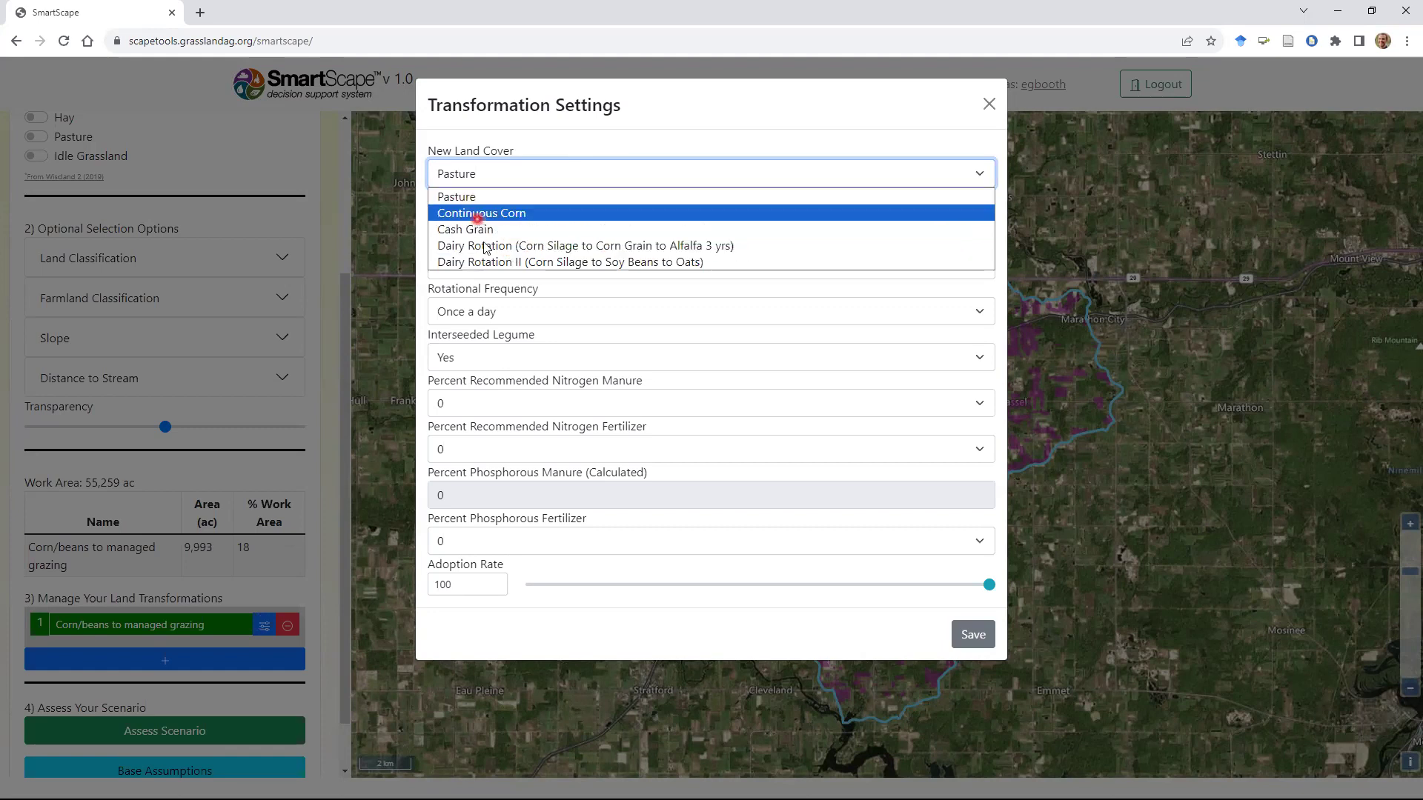
click(468, 198)
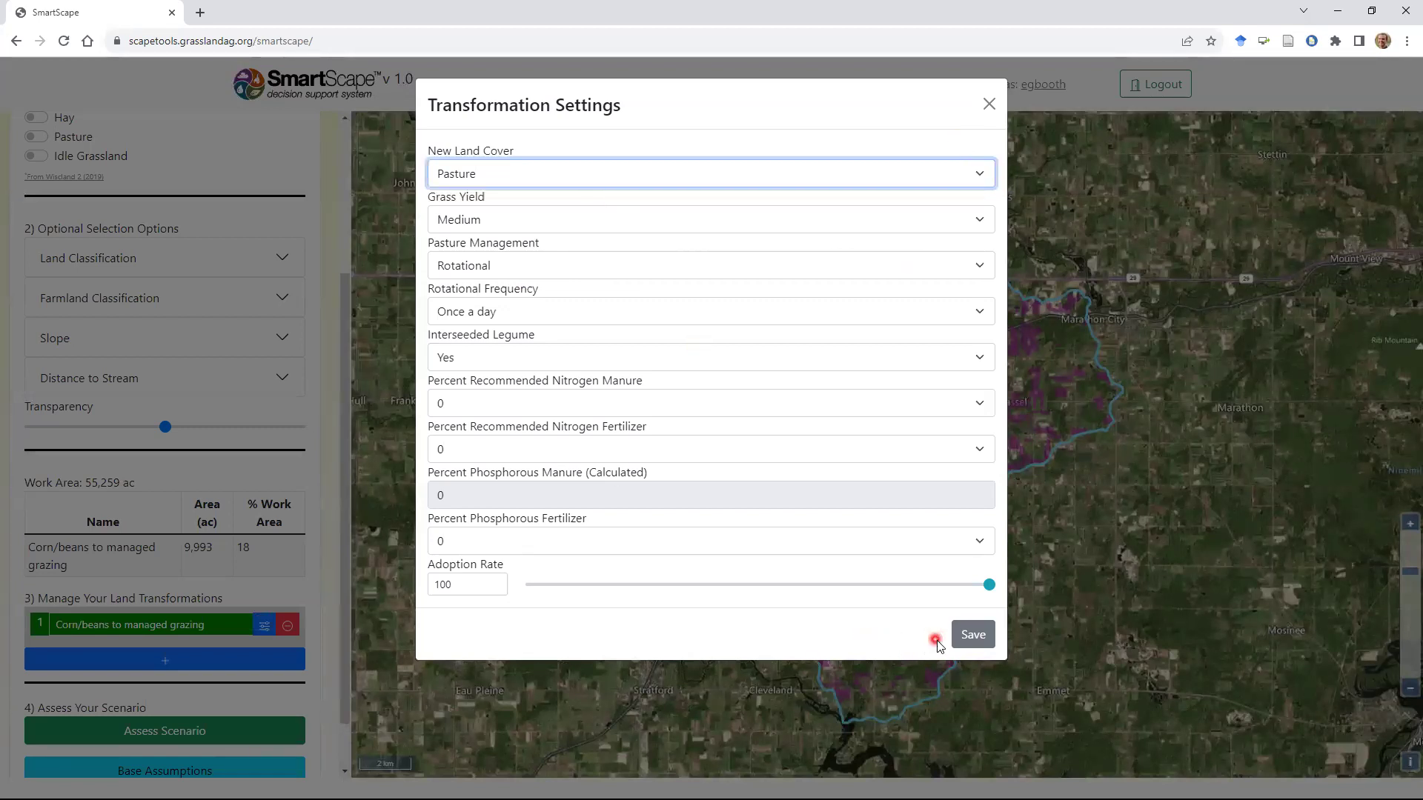
click(978, 637)
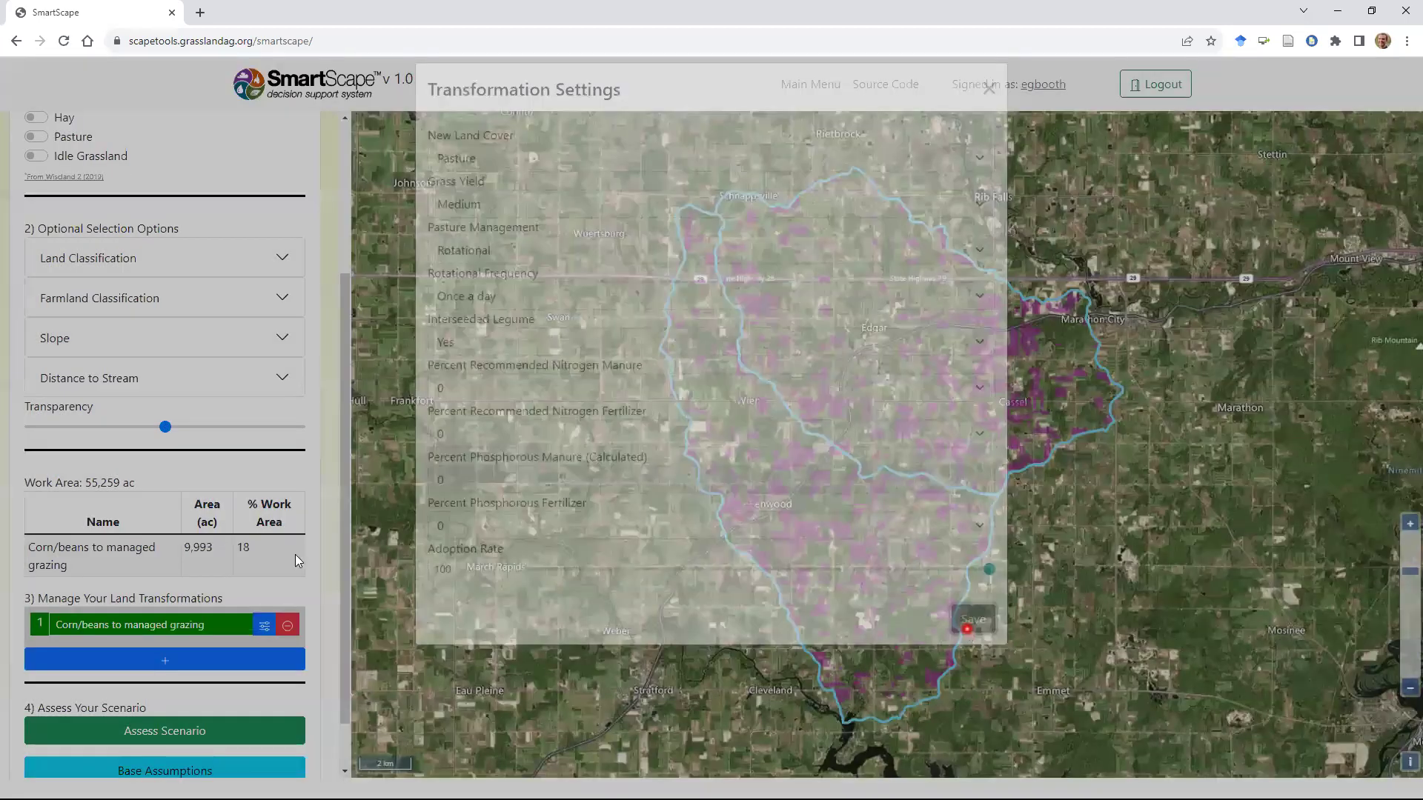
Assess the scenario with the Corn/beans to managed grazing transformation.
click(316, 566)
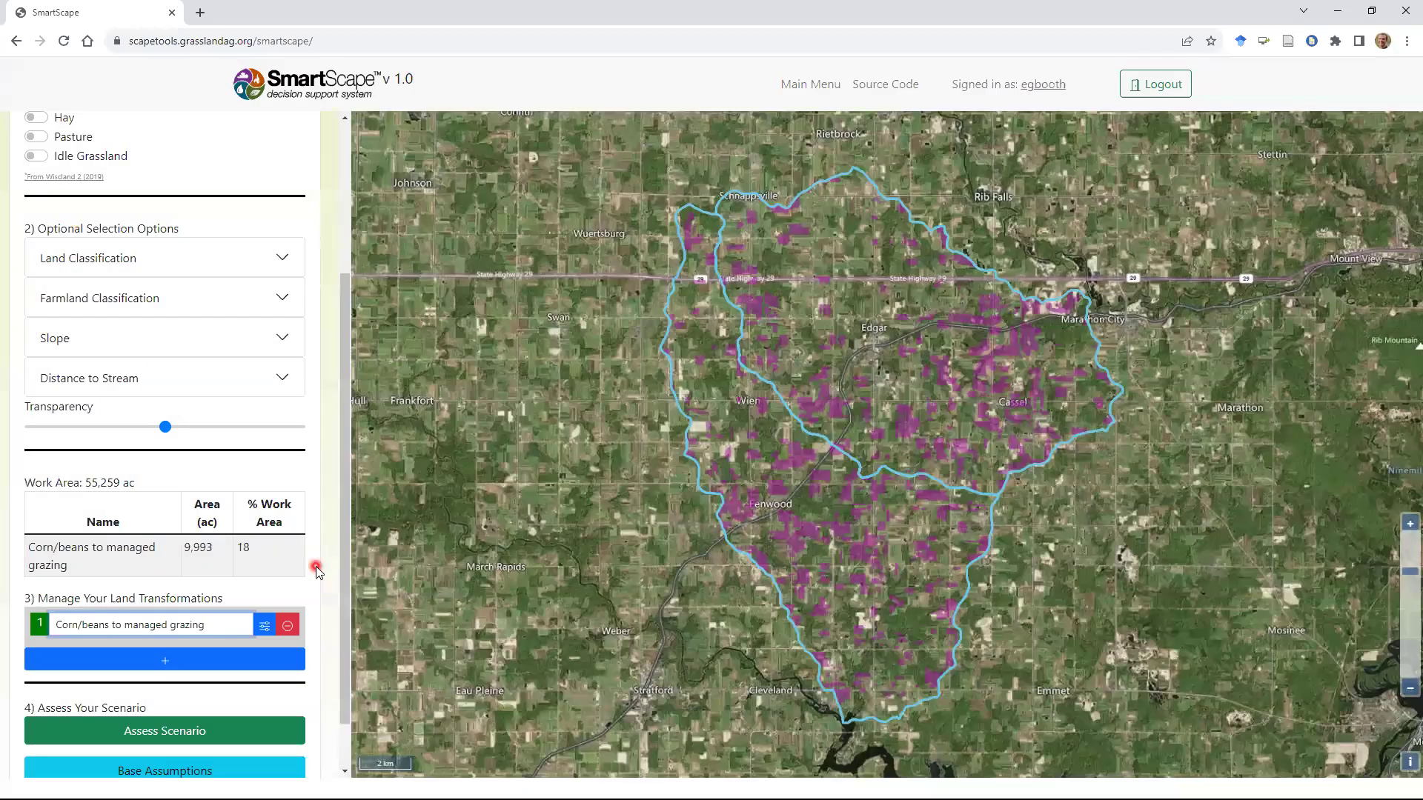
scroll(148, 689, down, 1)
click(143, 705)
click(165, 670)
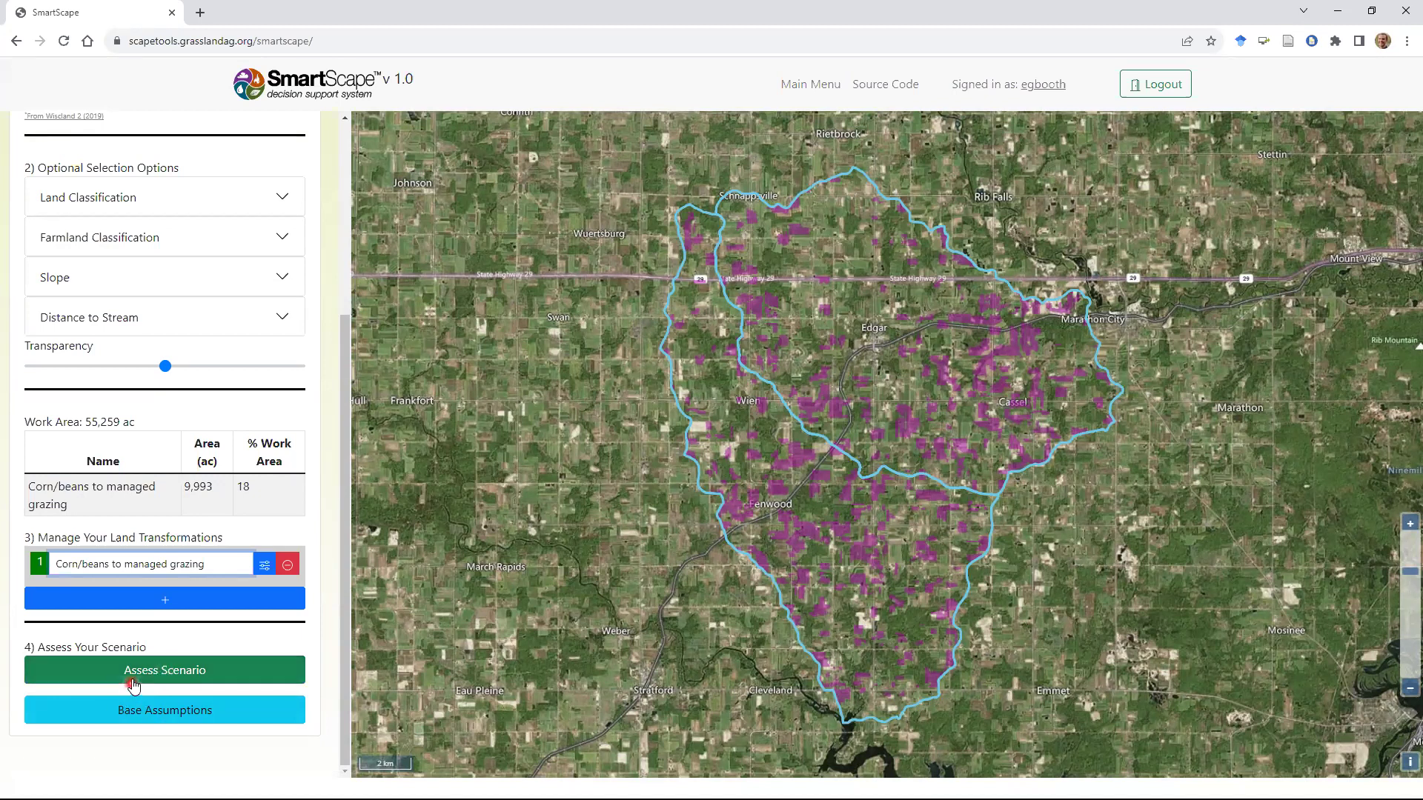
click(153, 670)
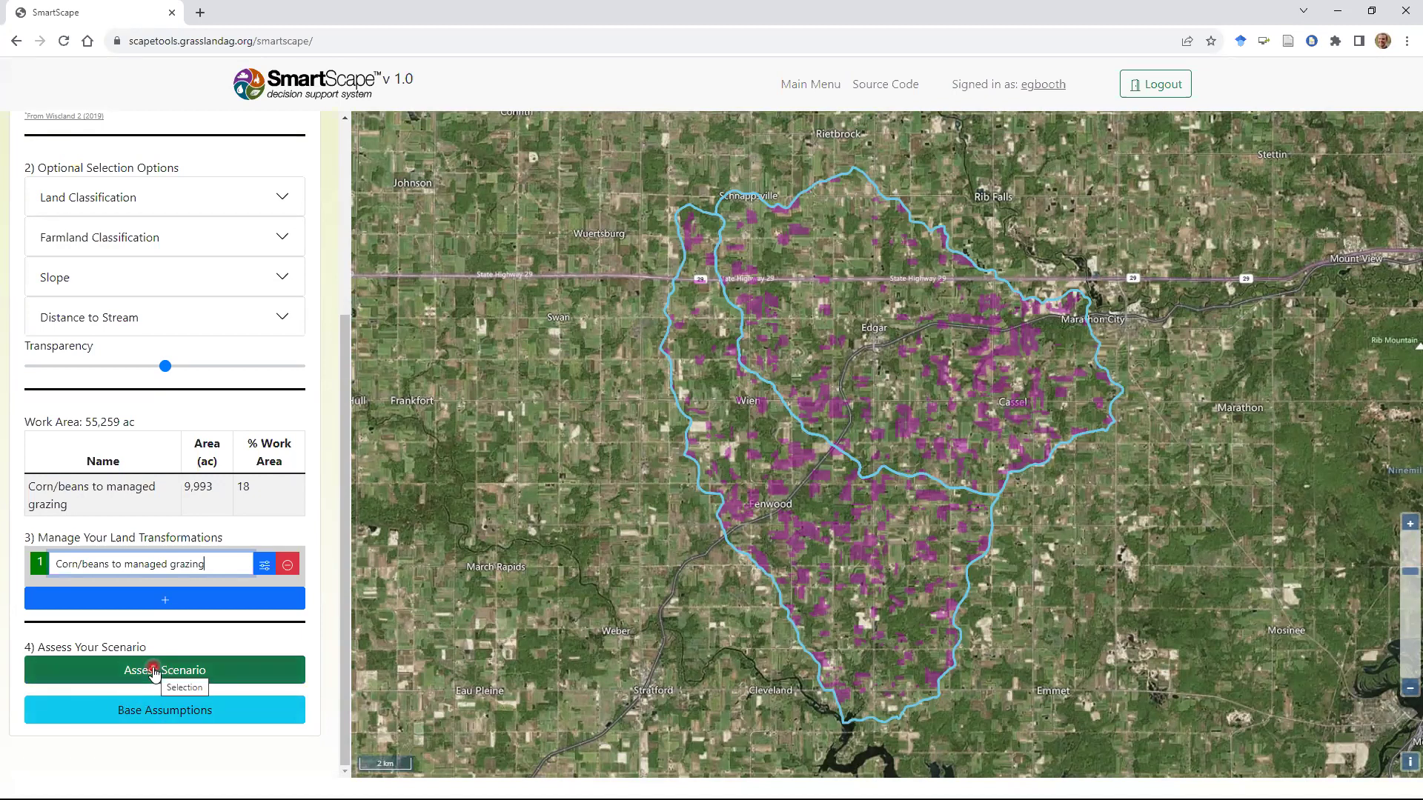
Run the scenario assessment and compare base and transformation values in the bar charts by selection and by watershed.
click(153, 670)
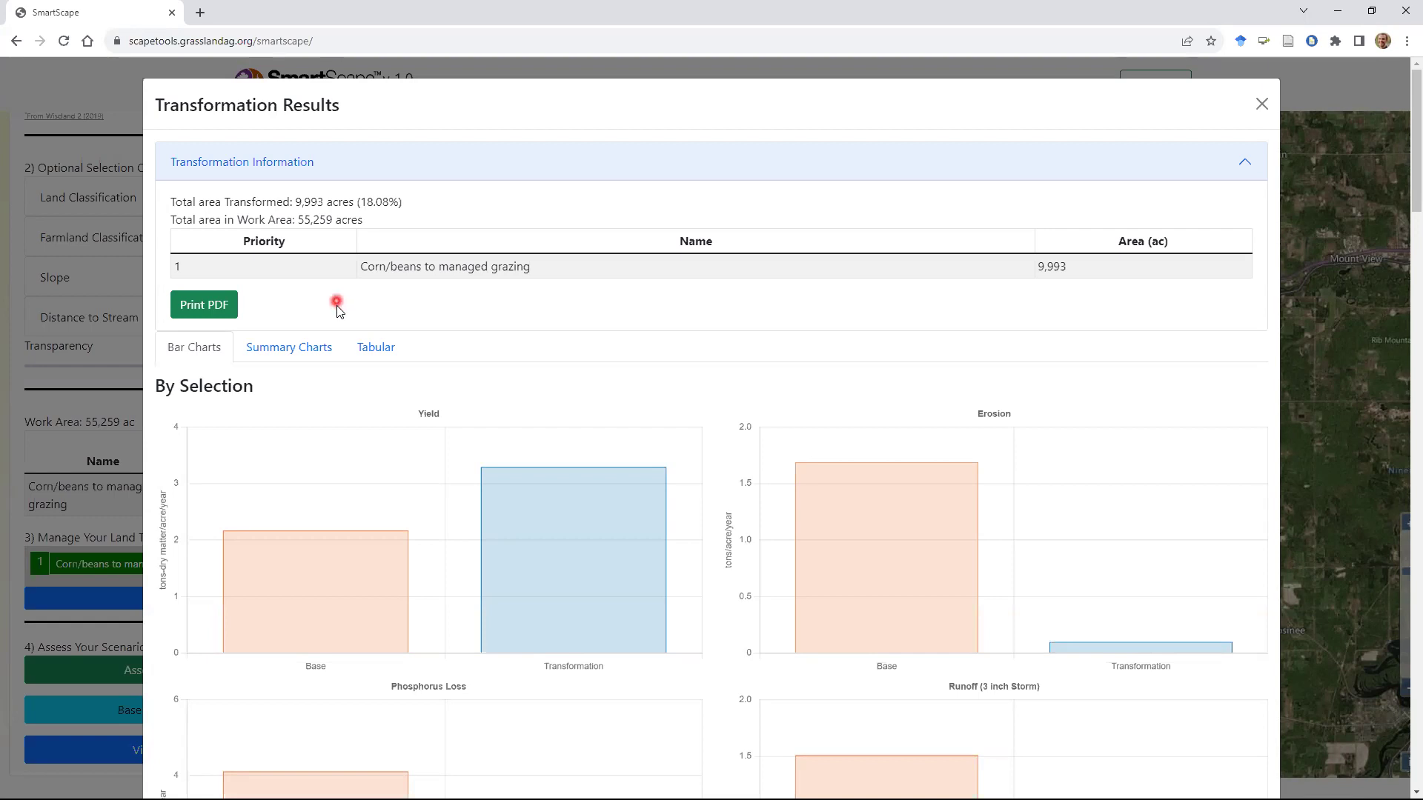
mouse_move(363, 578)
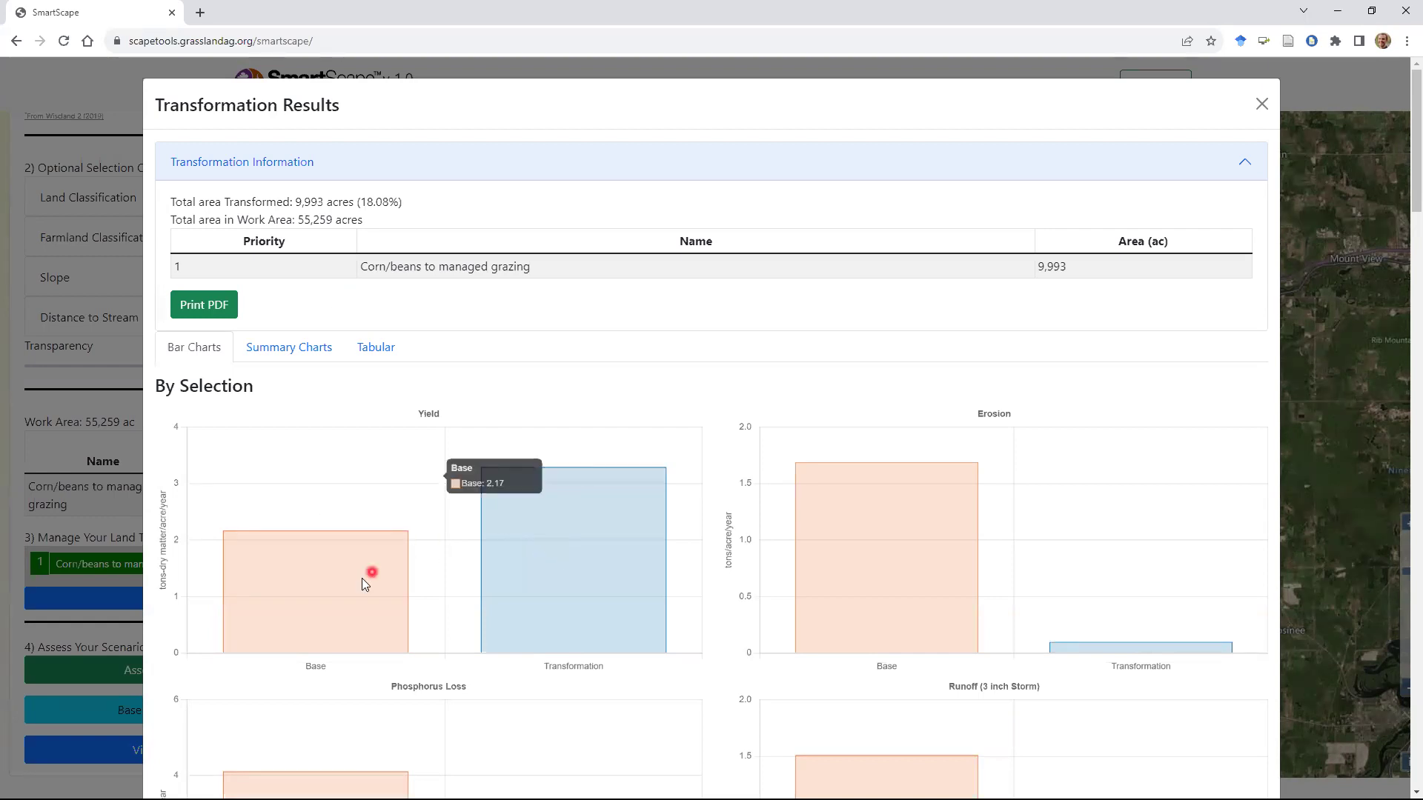
mouse_move(612, 640)
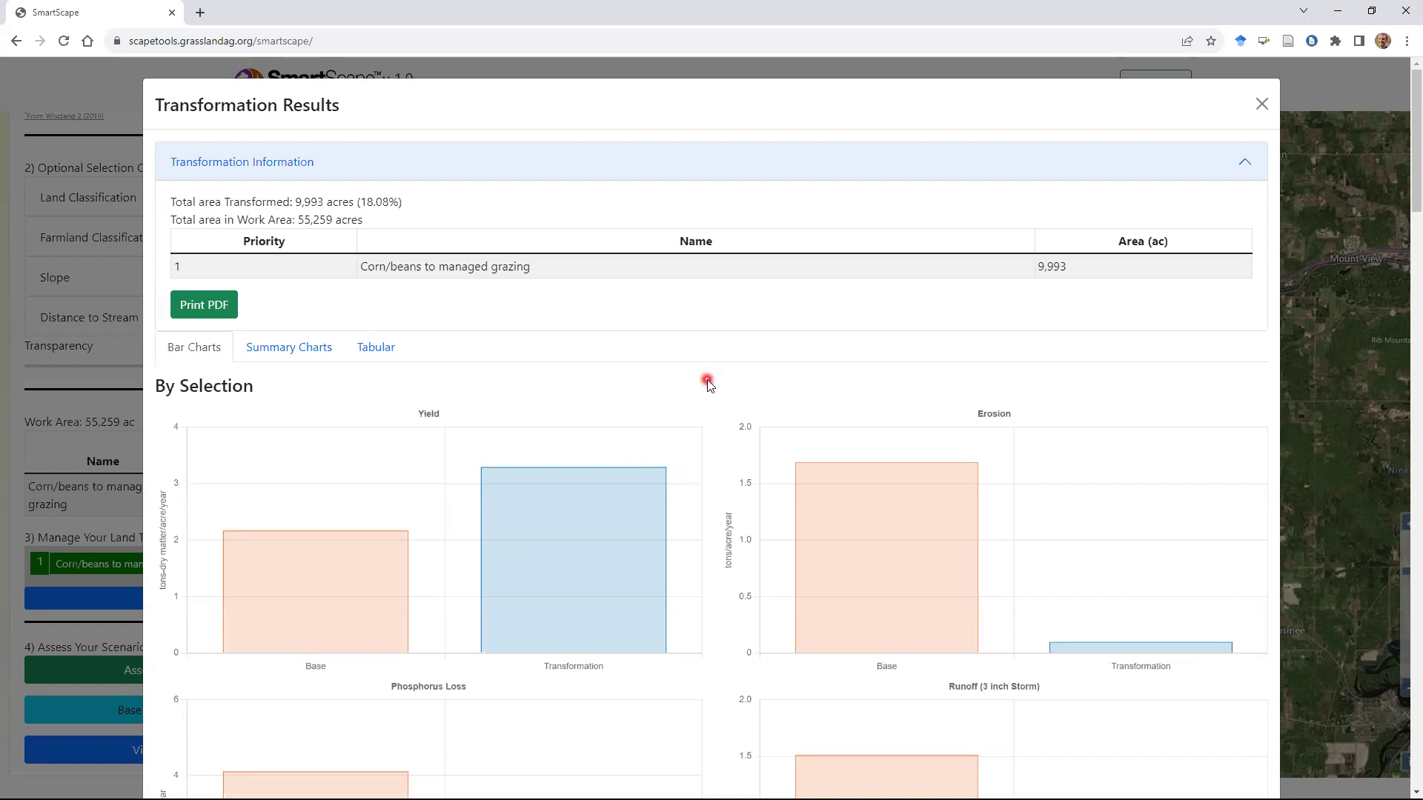
scroll(493, 411, down, 2)
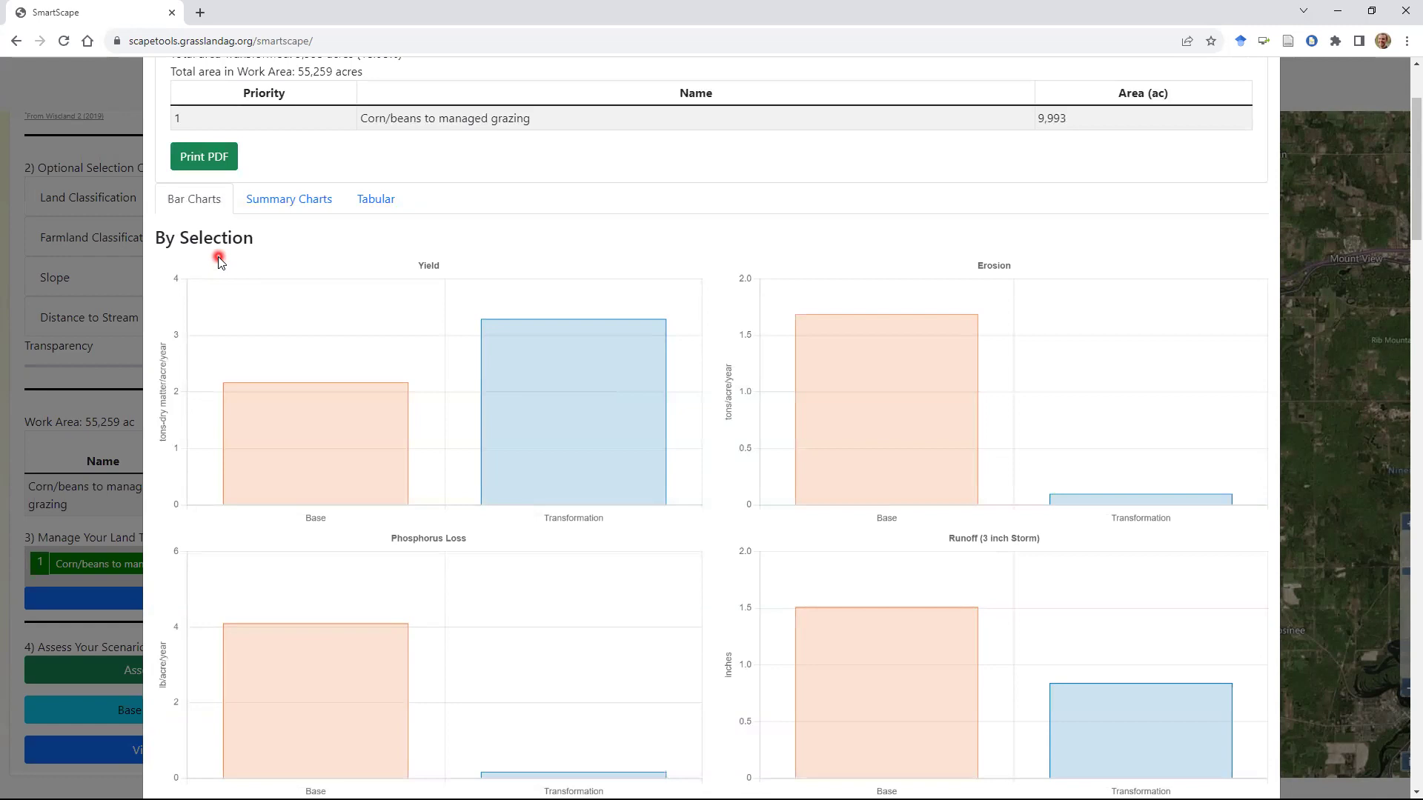
scroll(219, 261, down, 11)
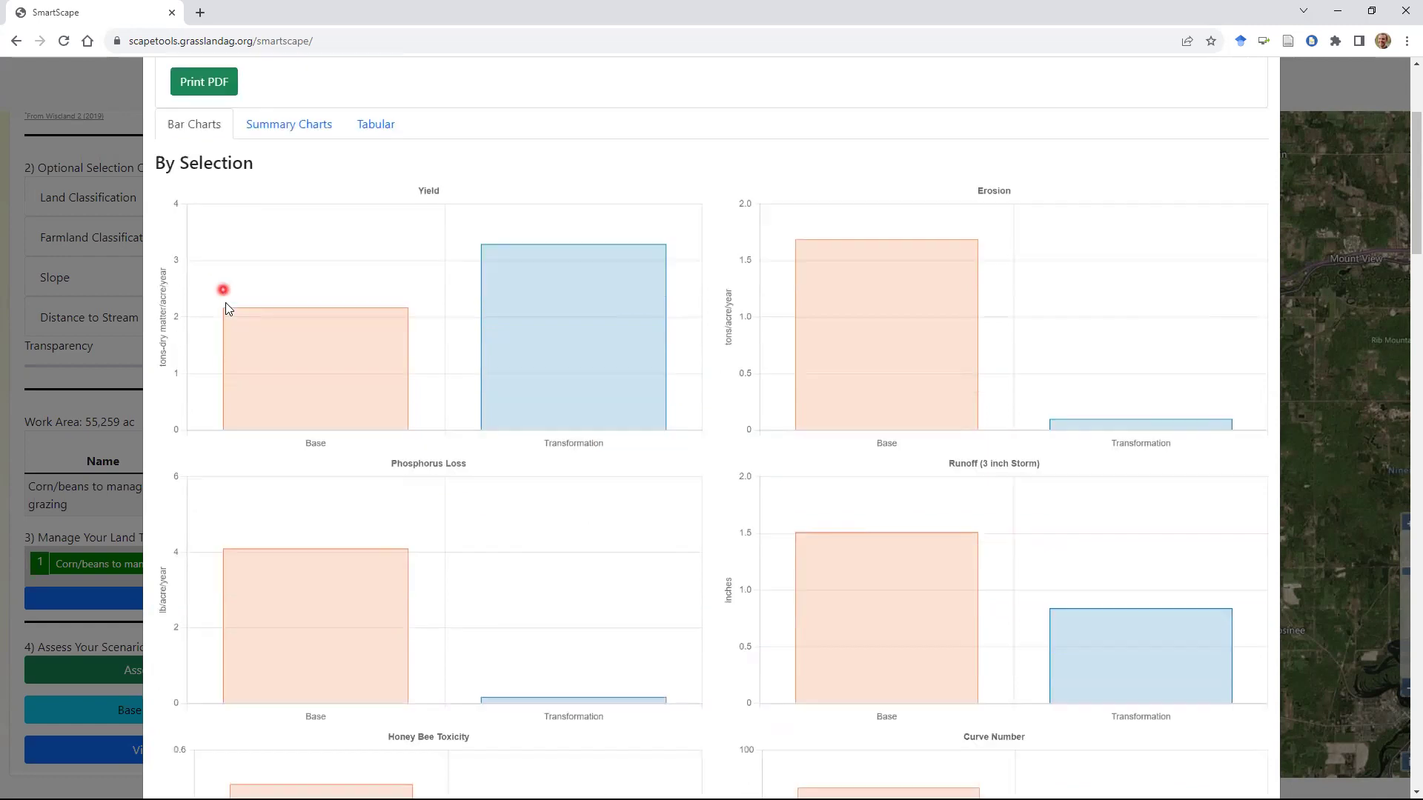
scroll(260, 345, down, 12)
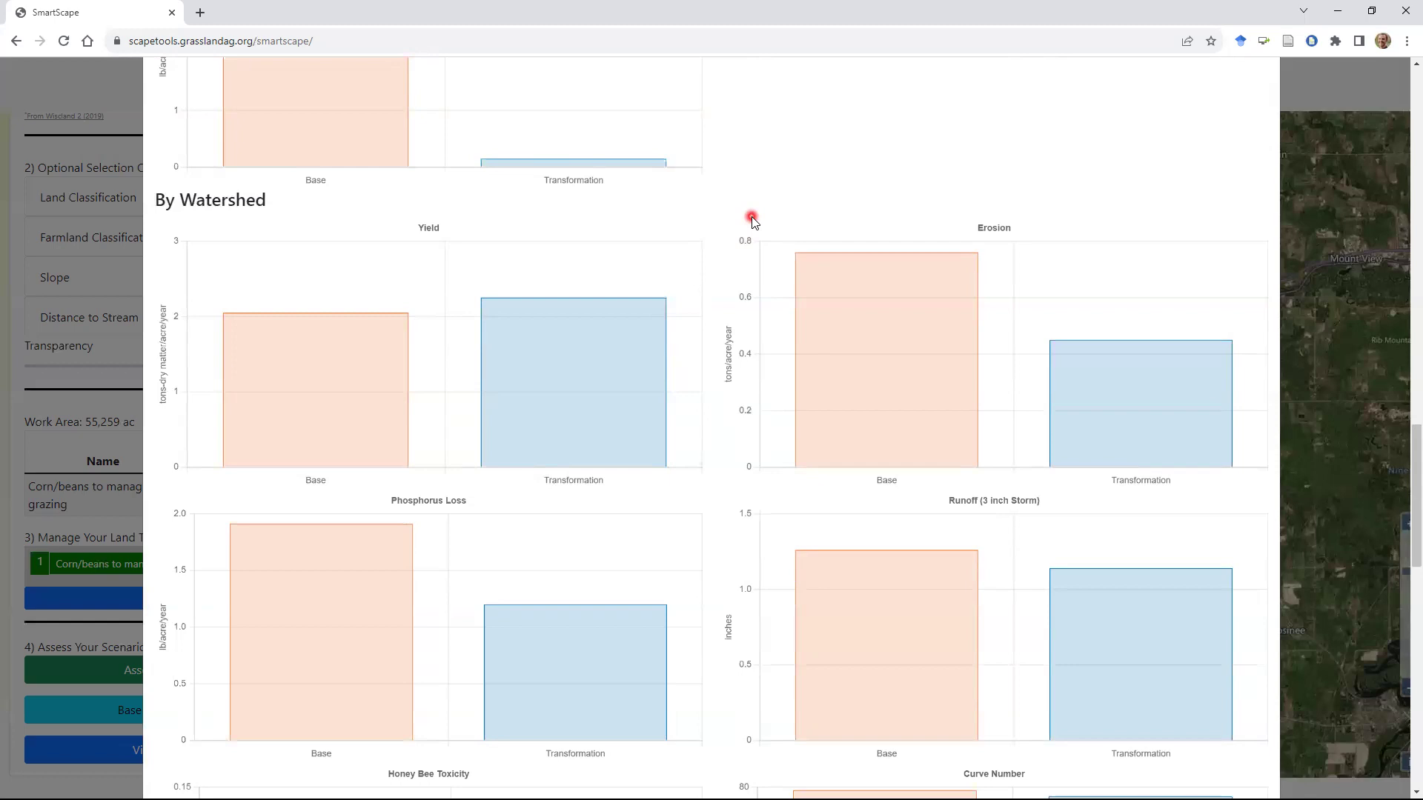
scroll(752, 220, up, 4)
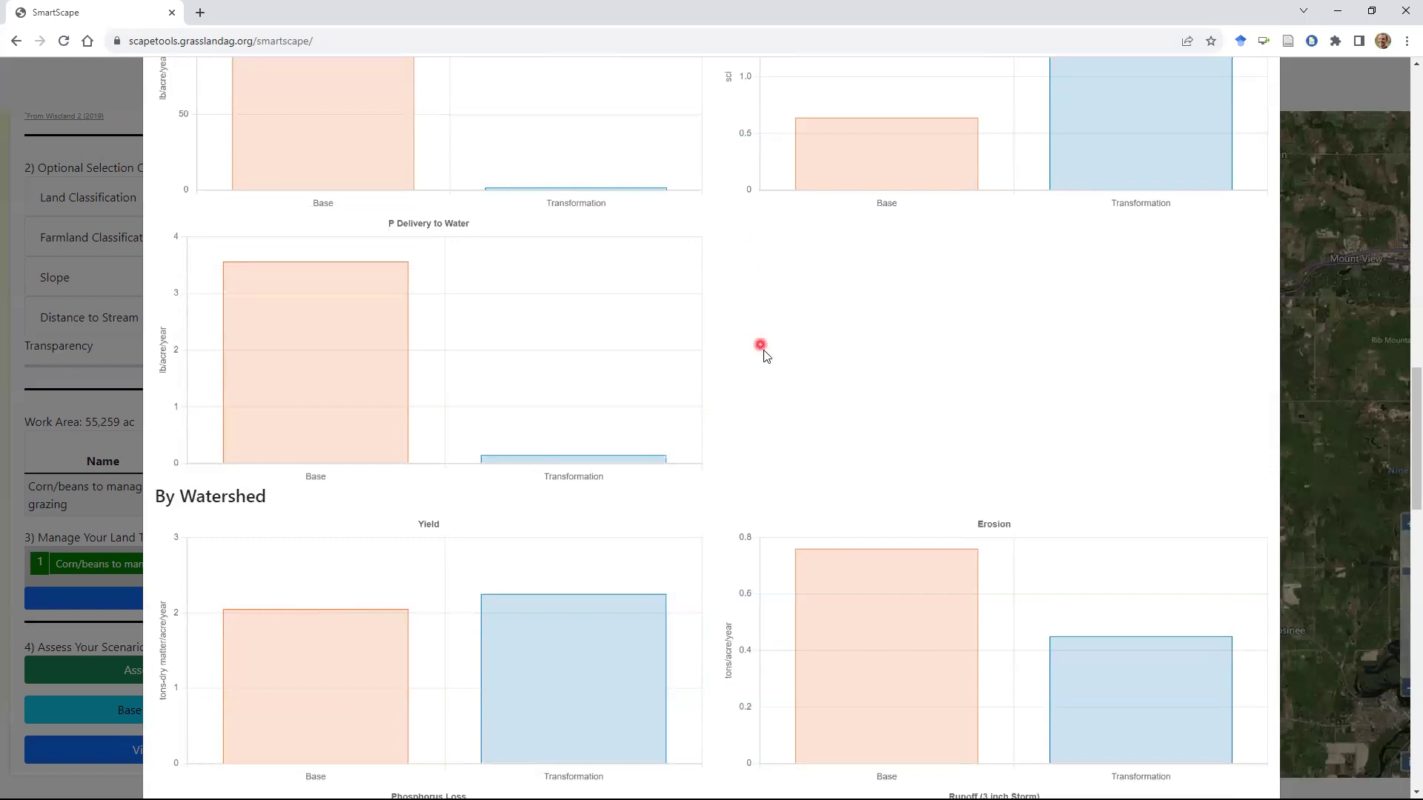
scroll(771, 367, up, 7)
scroll(770, 364, up, 14)
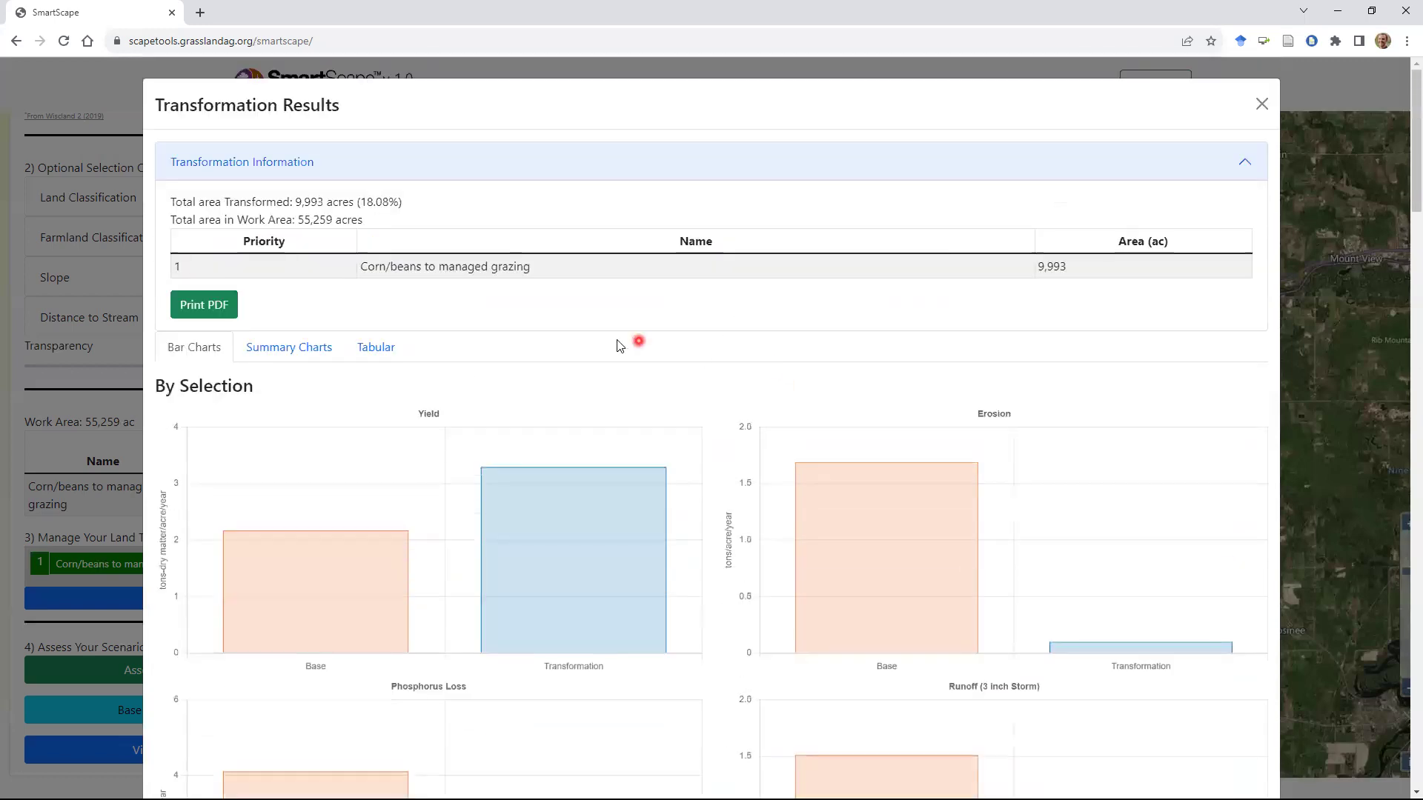
Examine the tabular transformation results per acre, in total and as relative change, by selection and by watershed.
click(368, 352)
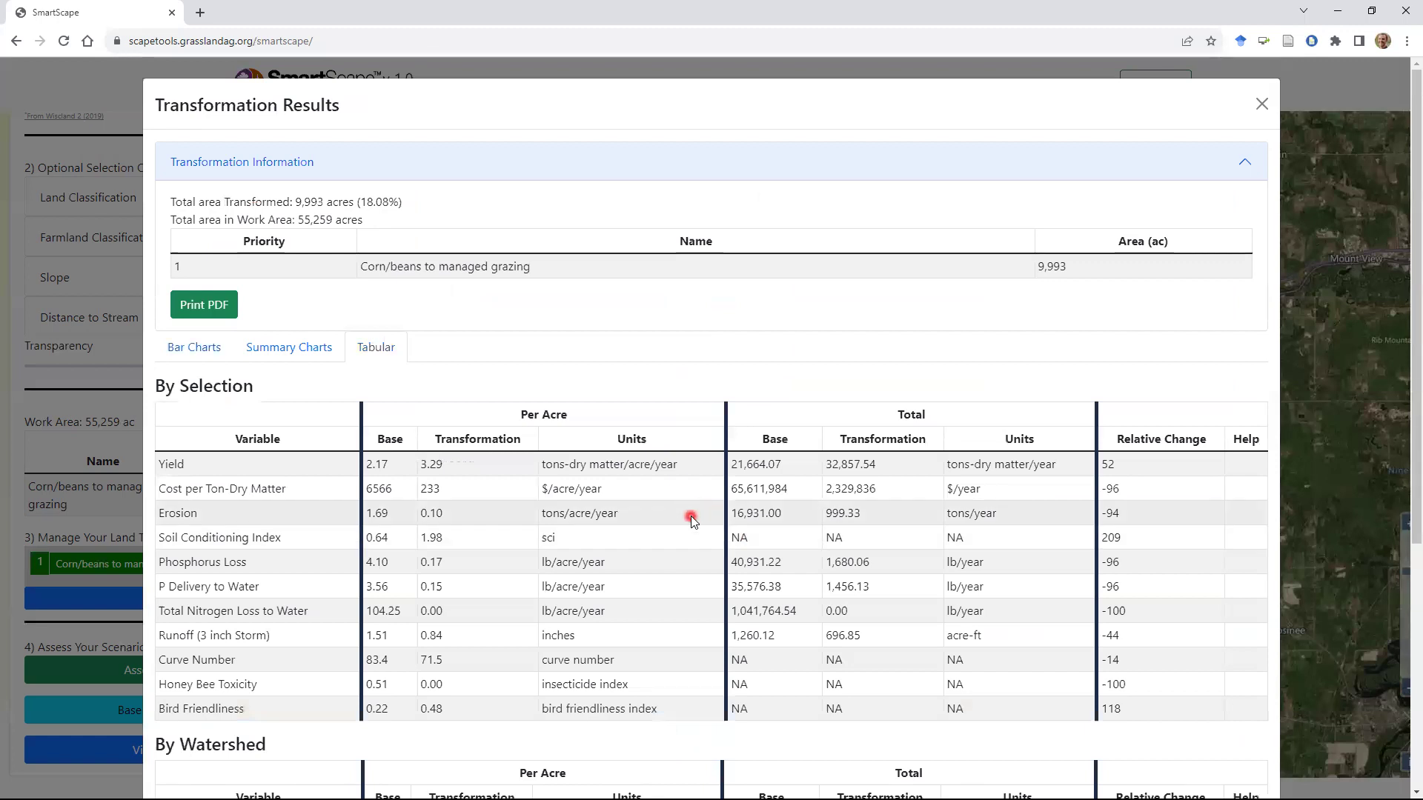
scroll(691, 517, down, 3)
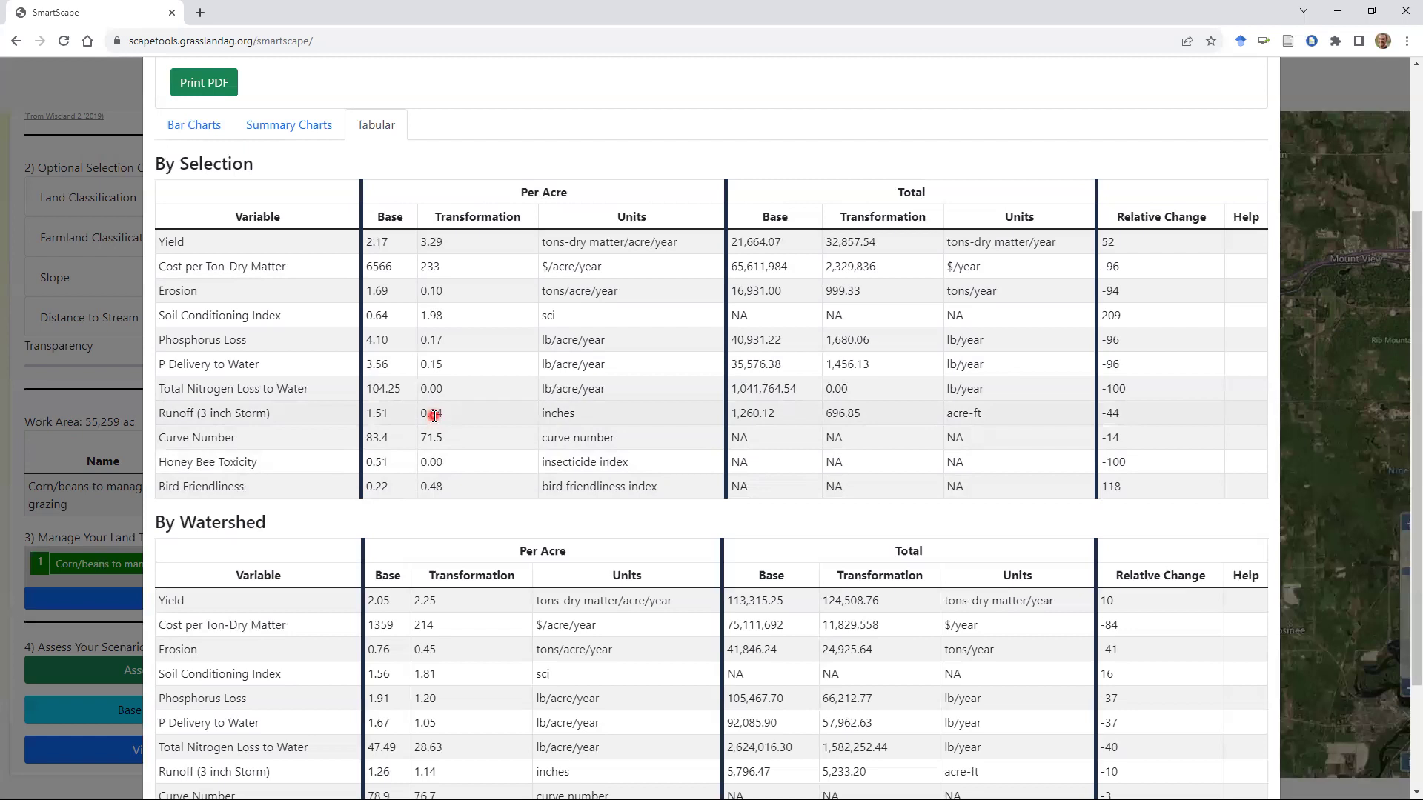
scroll(433, 415, down, 1)
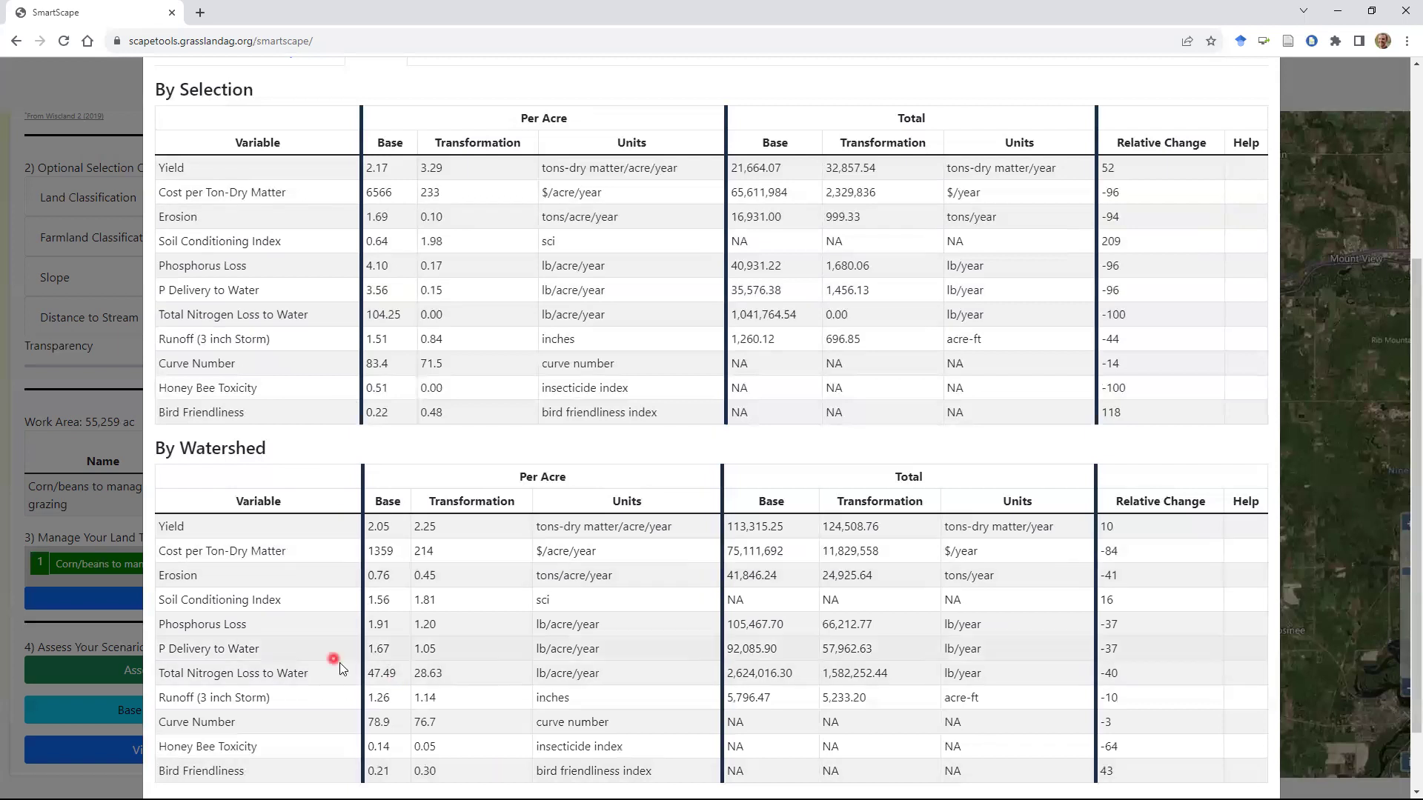
scroll(523, 608, down, 1)
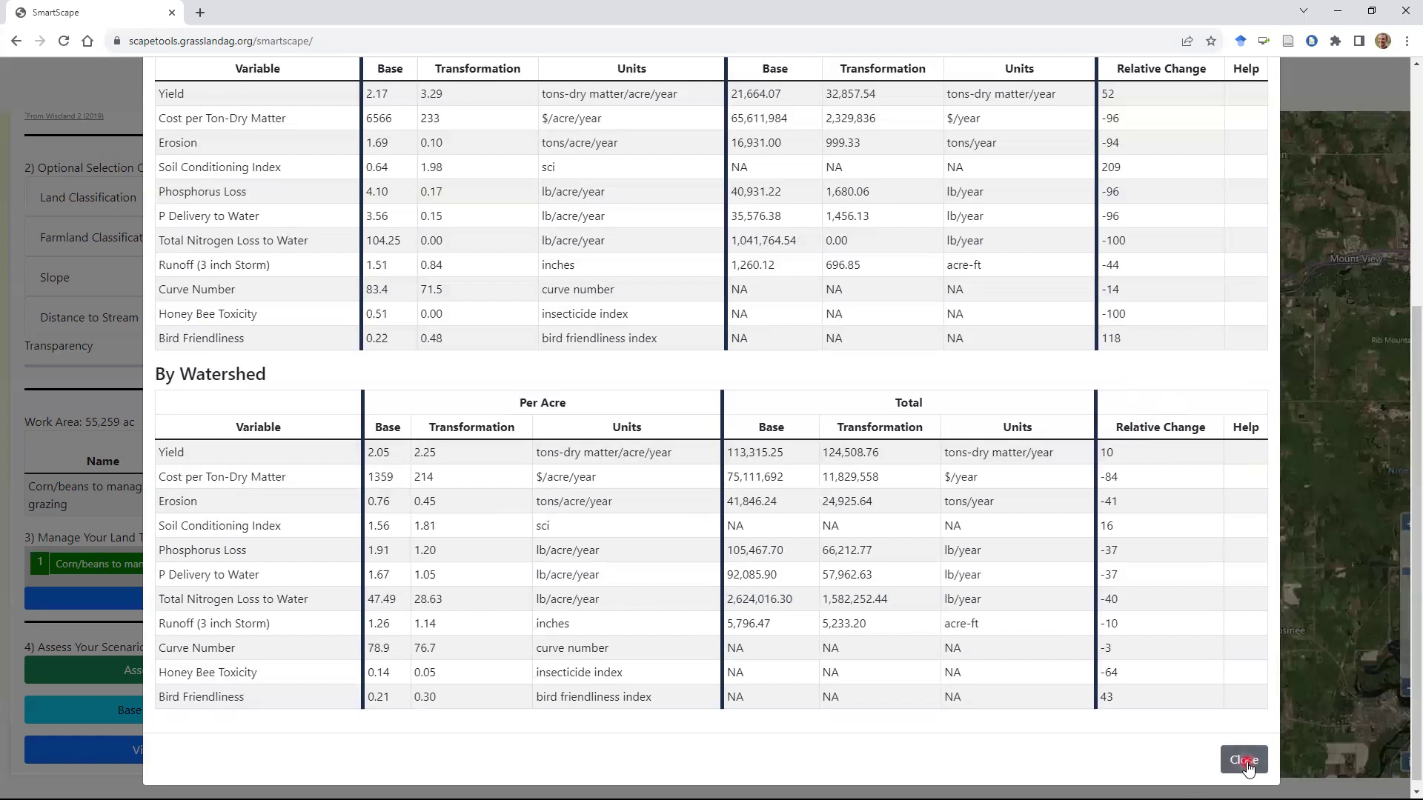
scroll(971, 493, up, 5)
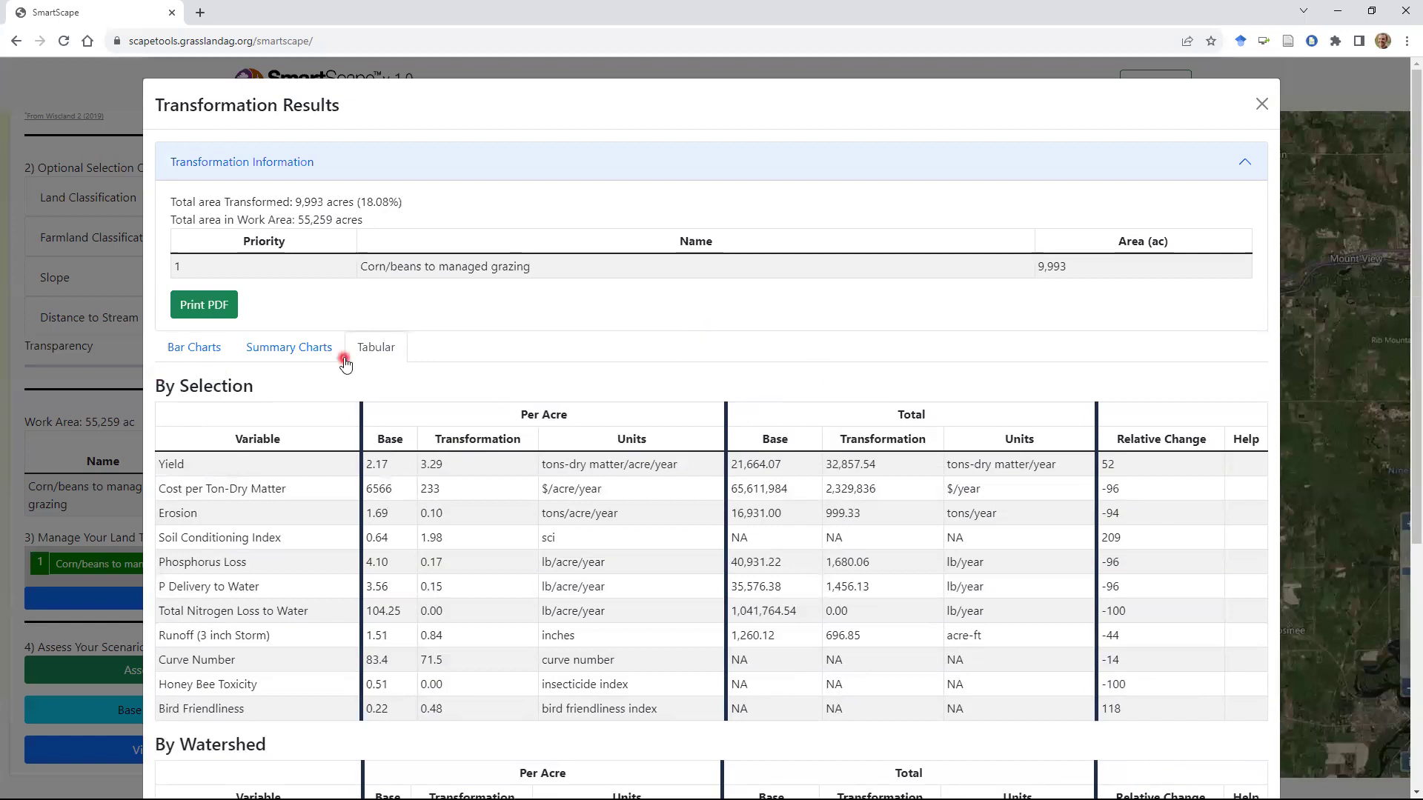
Review the summary radar and relative change charts, and revisit the tabular results and bar charts.
click(282, 354)
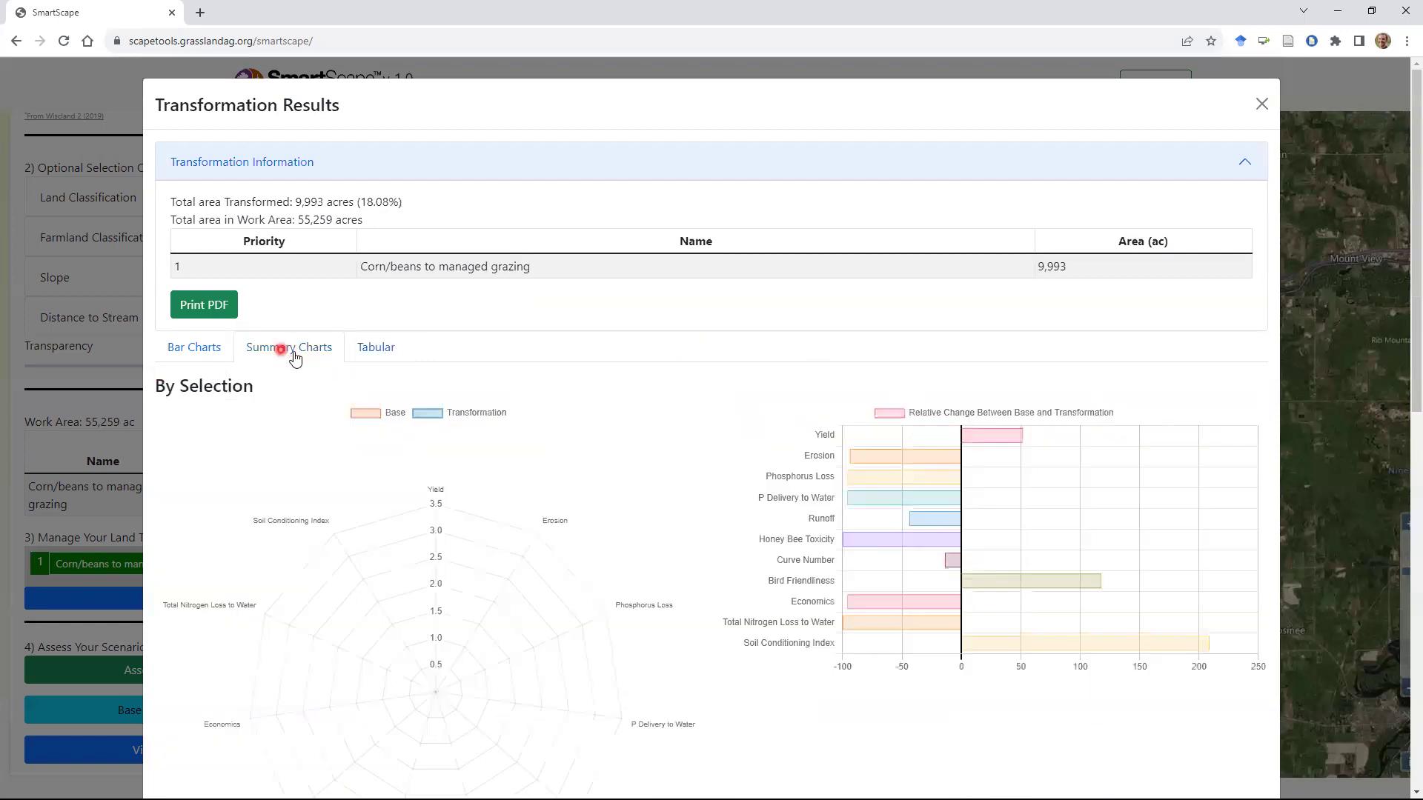
scroll(667, 511, down, 1)
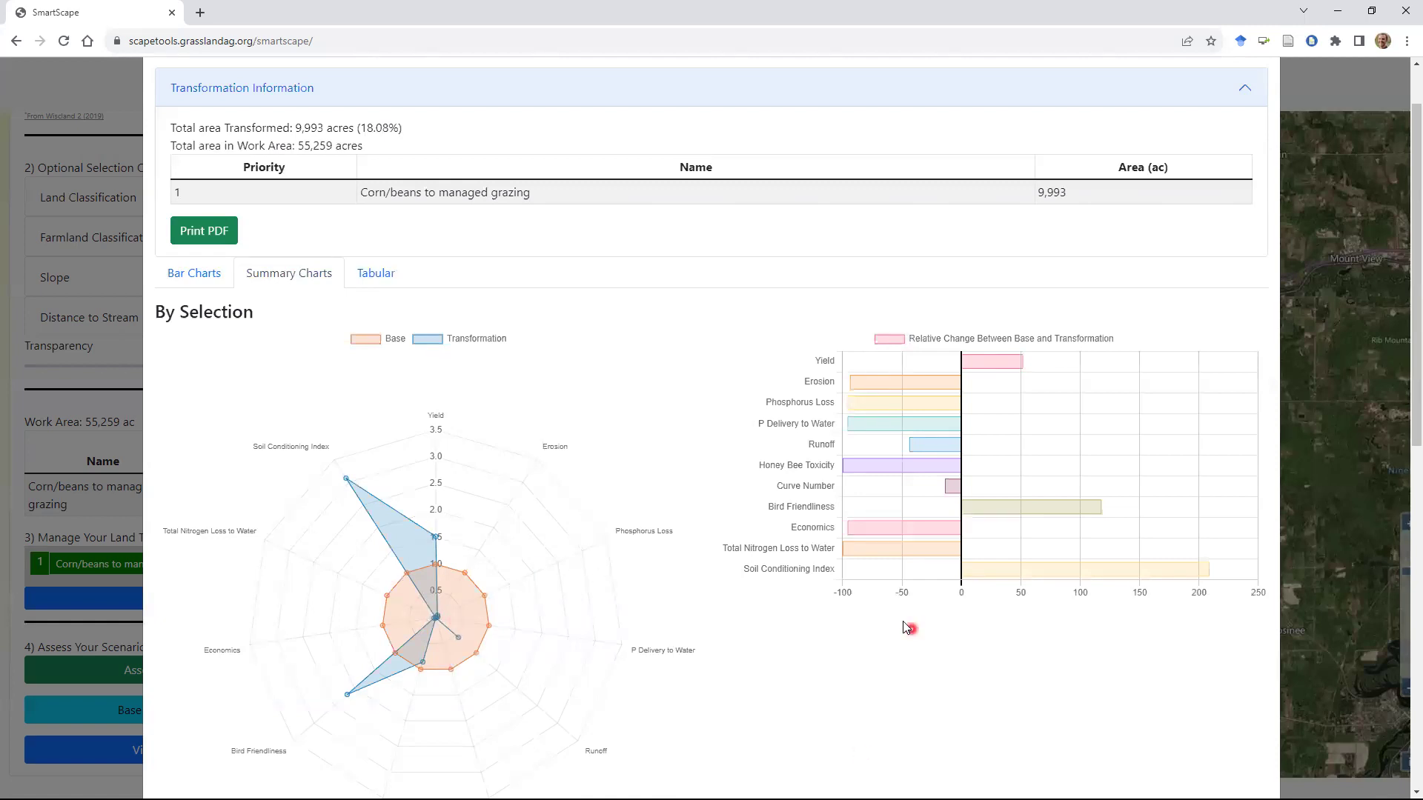
click(371, 274)
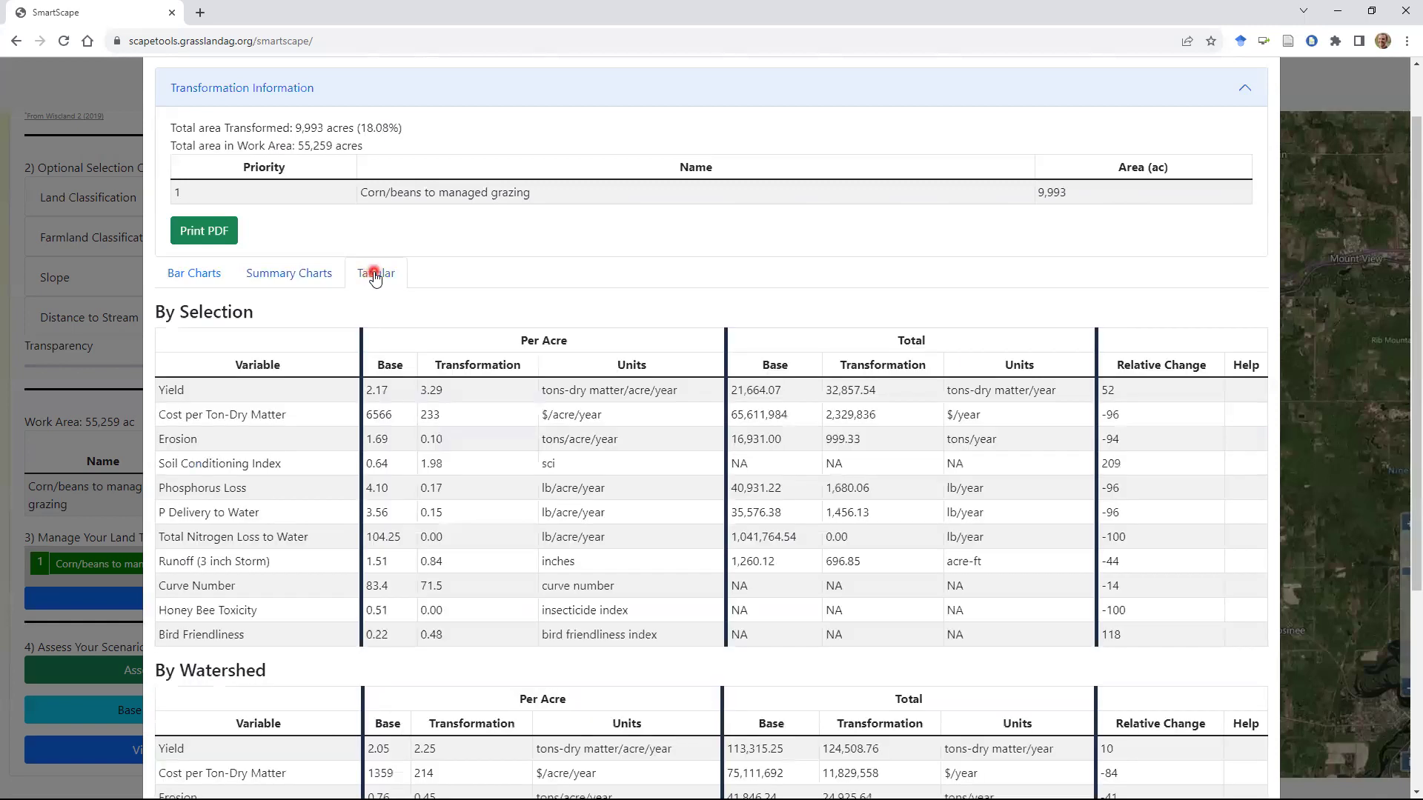
click(201, 277)
scroll(512, 445, down, 2)
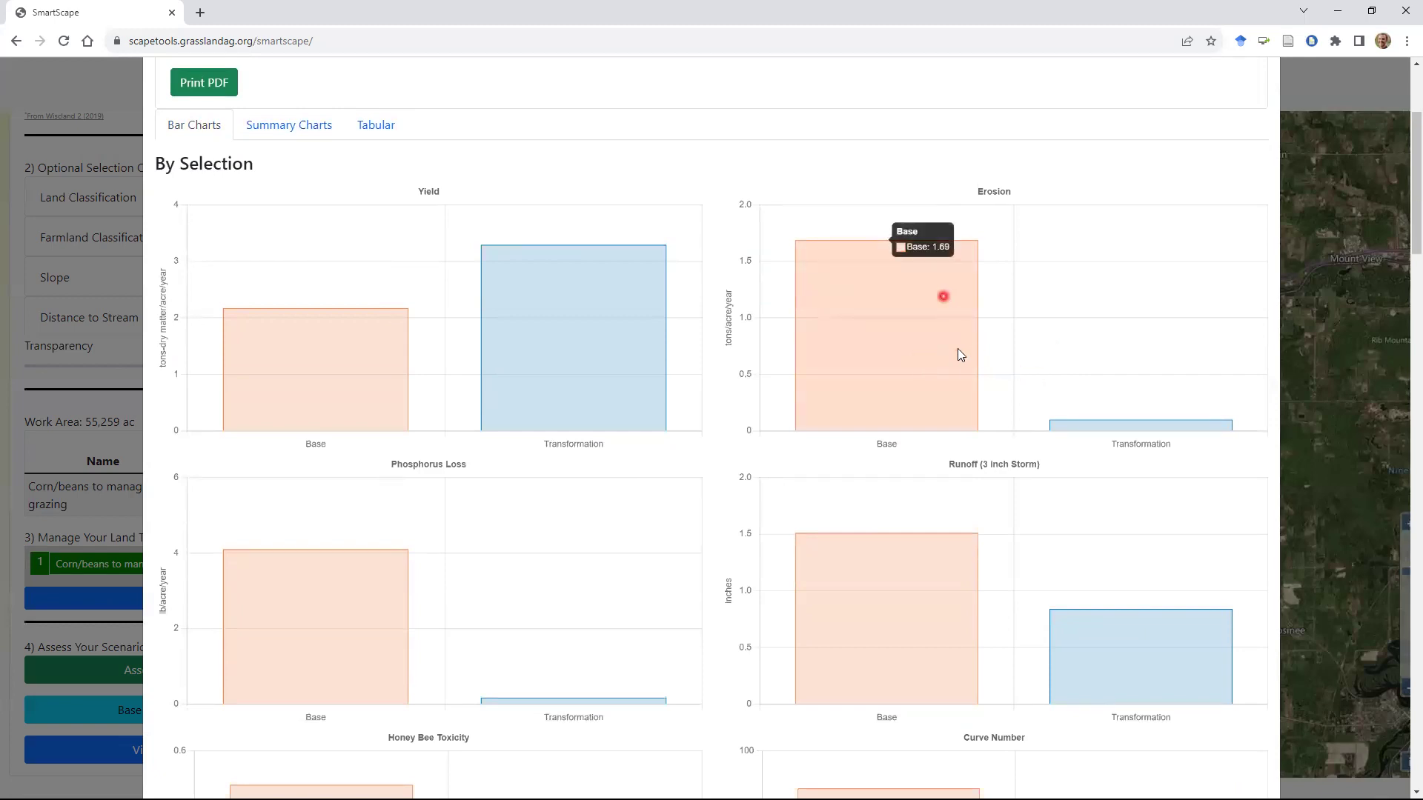
scroll(957, 350, up, 2)
scroll(957, 349, up, 1)
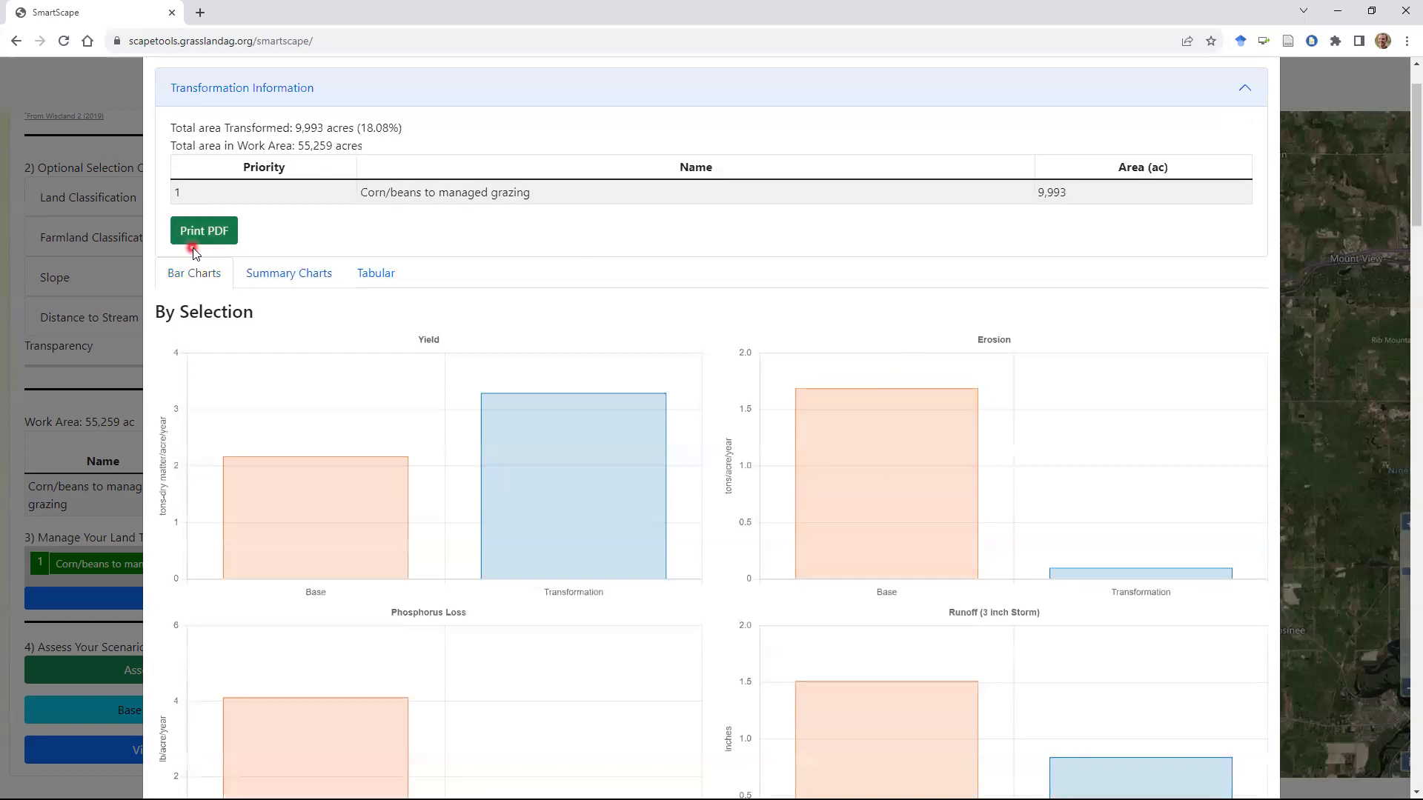
Print the transformation results to PDF and close the results window.
click(211, 232)
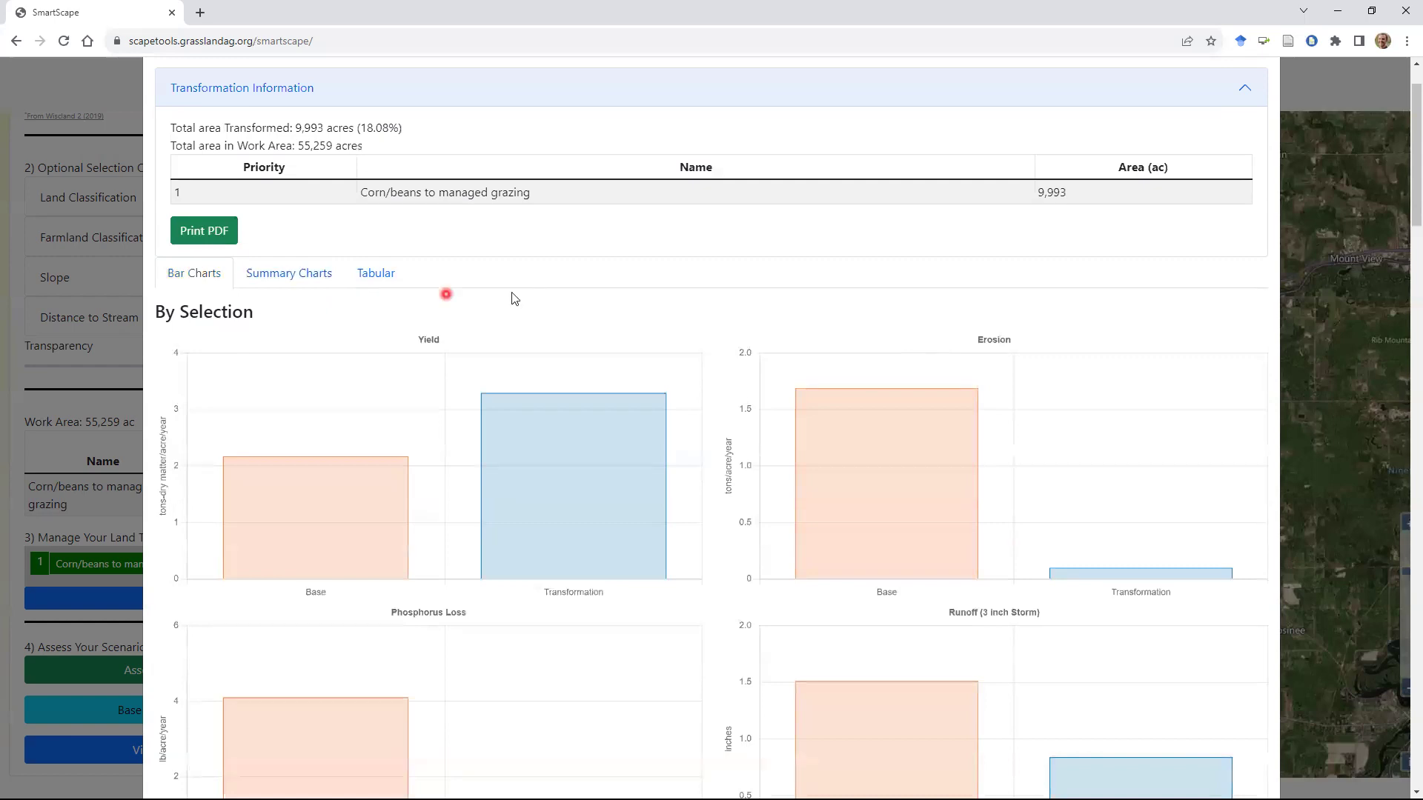
scroll(1060, 152, up, 1)
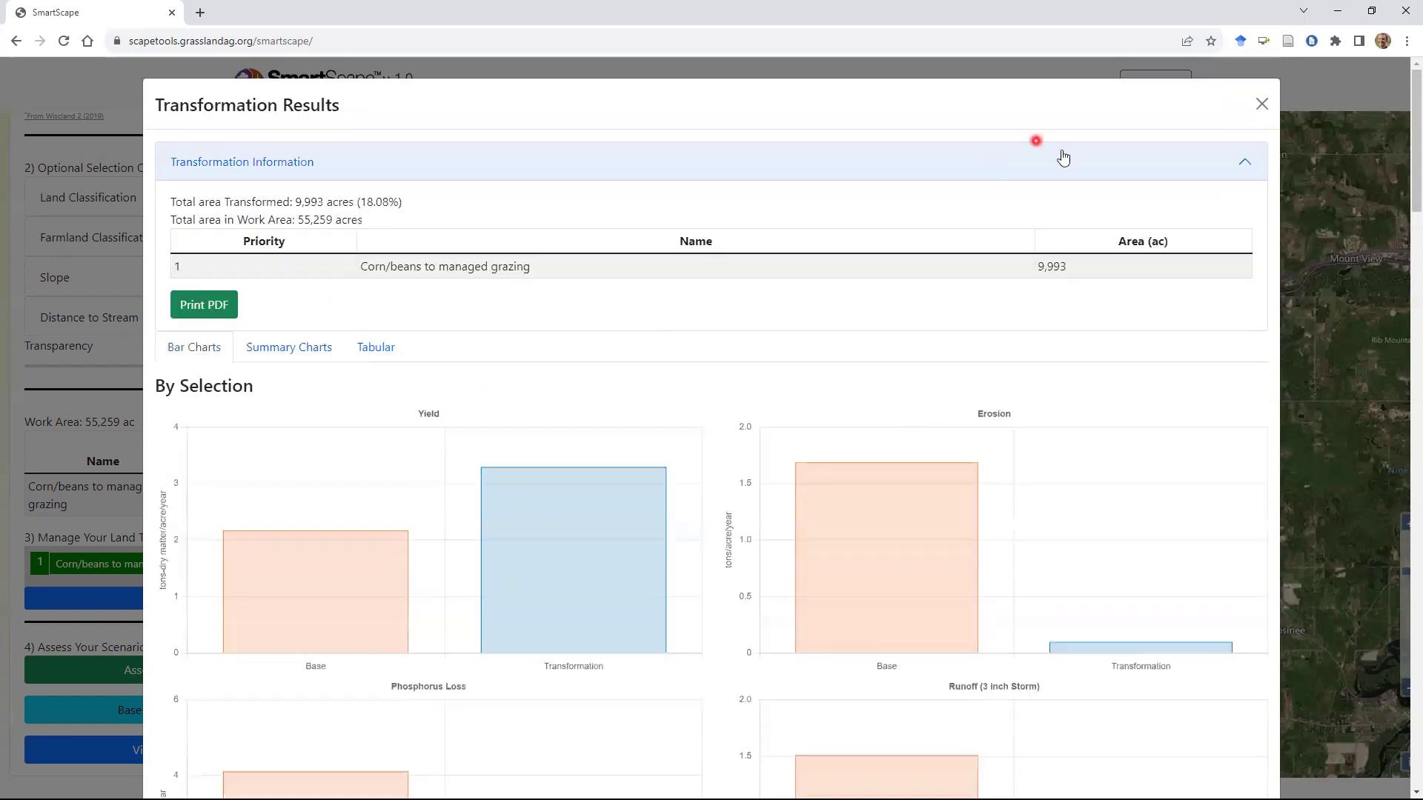
click(1260, 105)
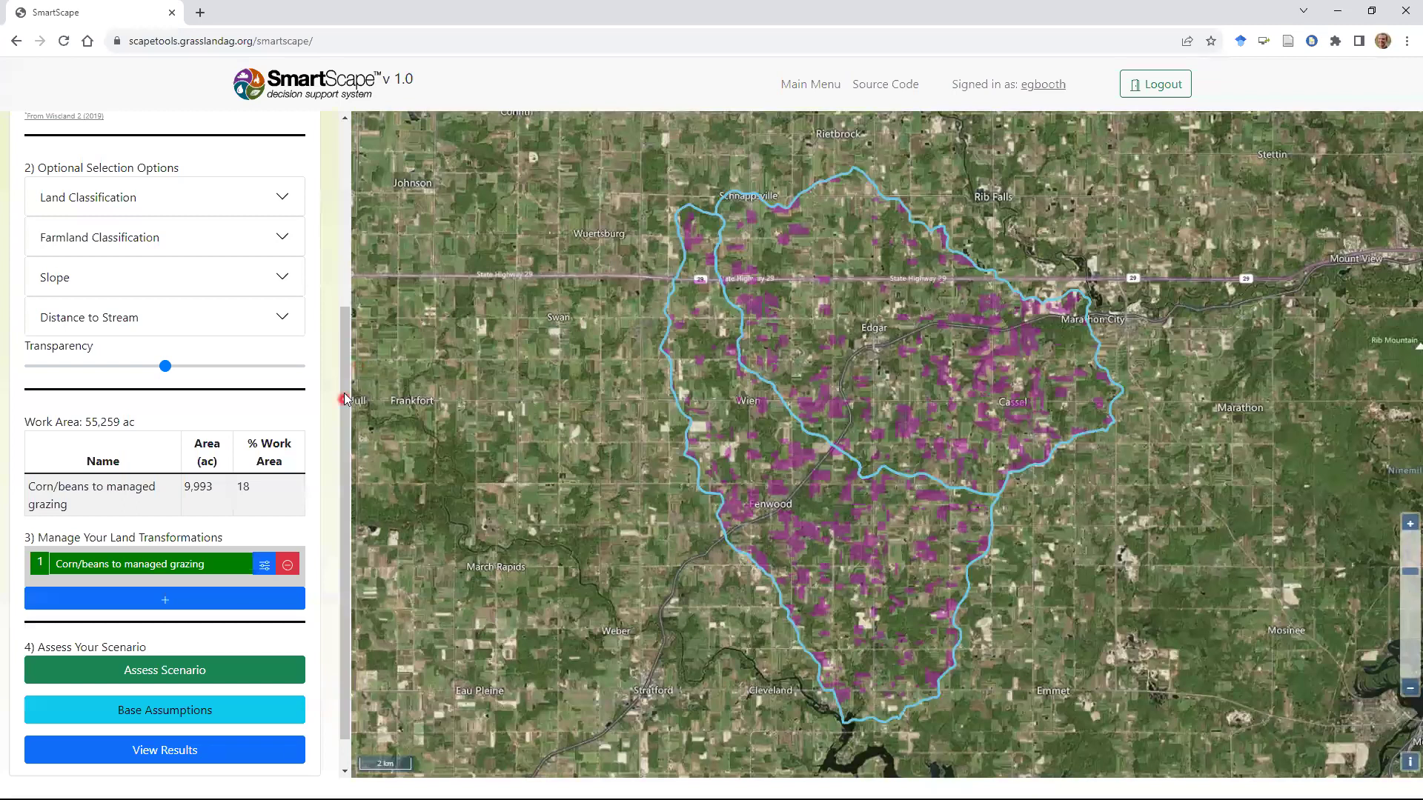
Restrict the Corn/beans to managed grazing selection to land with a minimum slope of 3.
drag(344, 456, 345, 331)
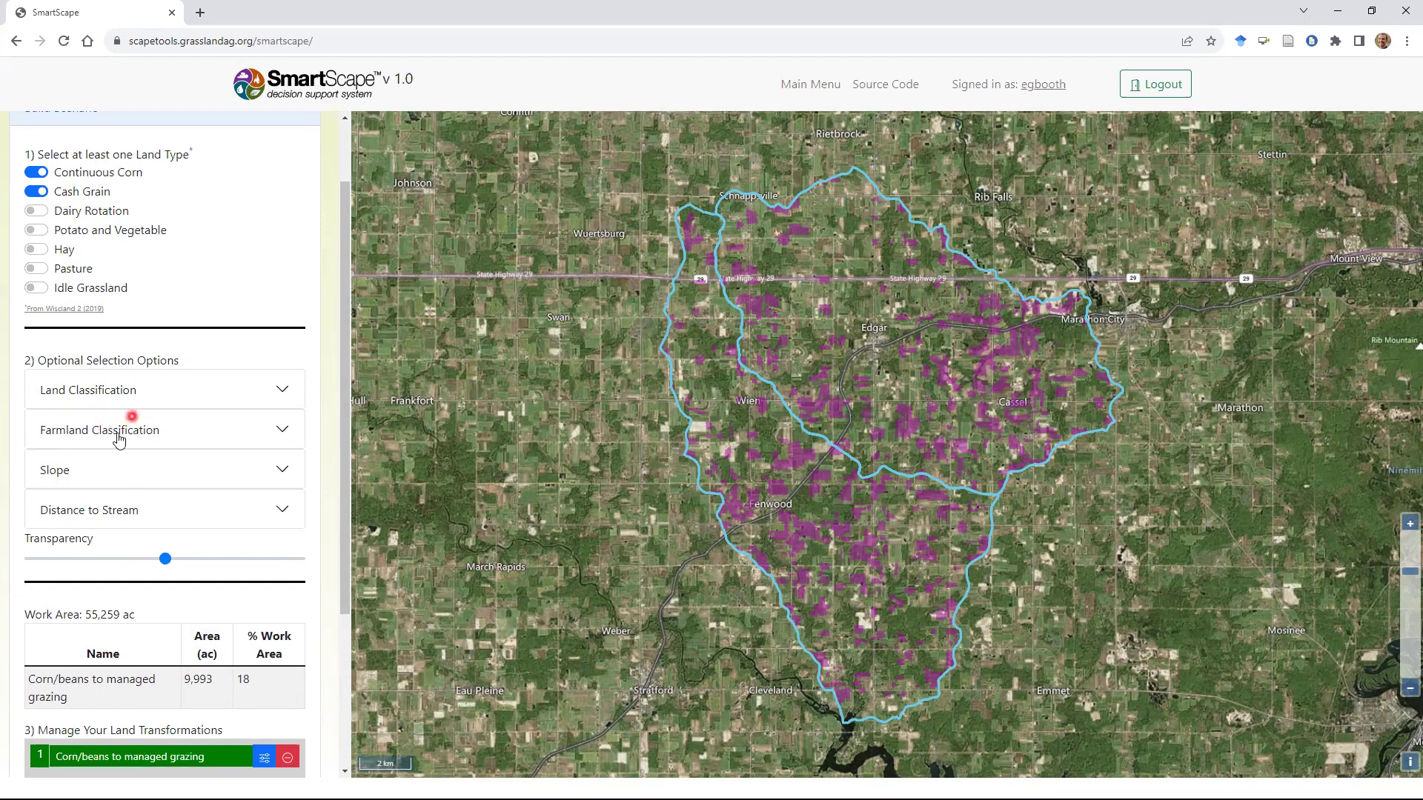
click(105, 472)
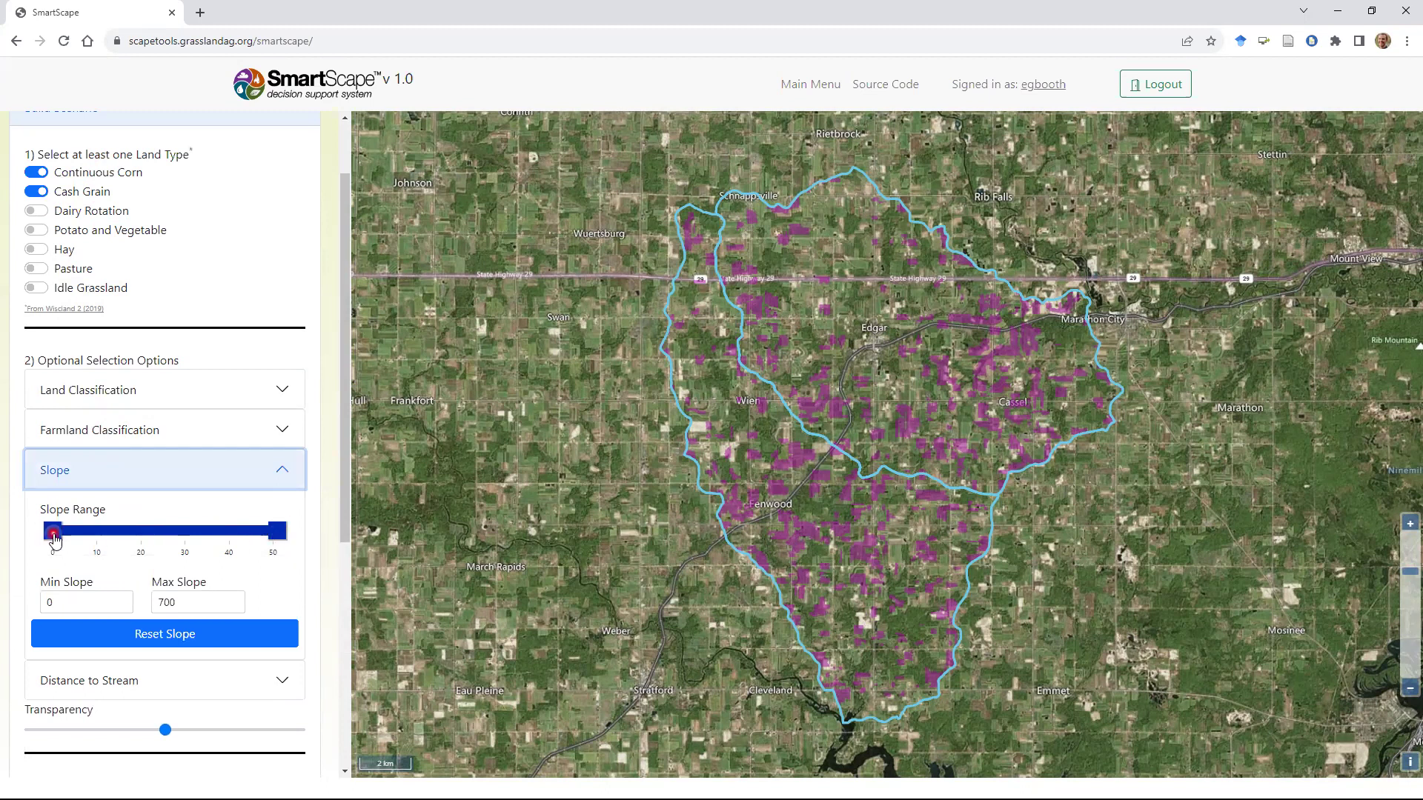
drag(54, 539, 74, 541)
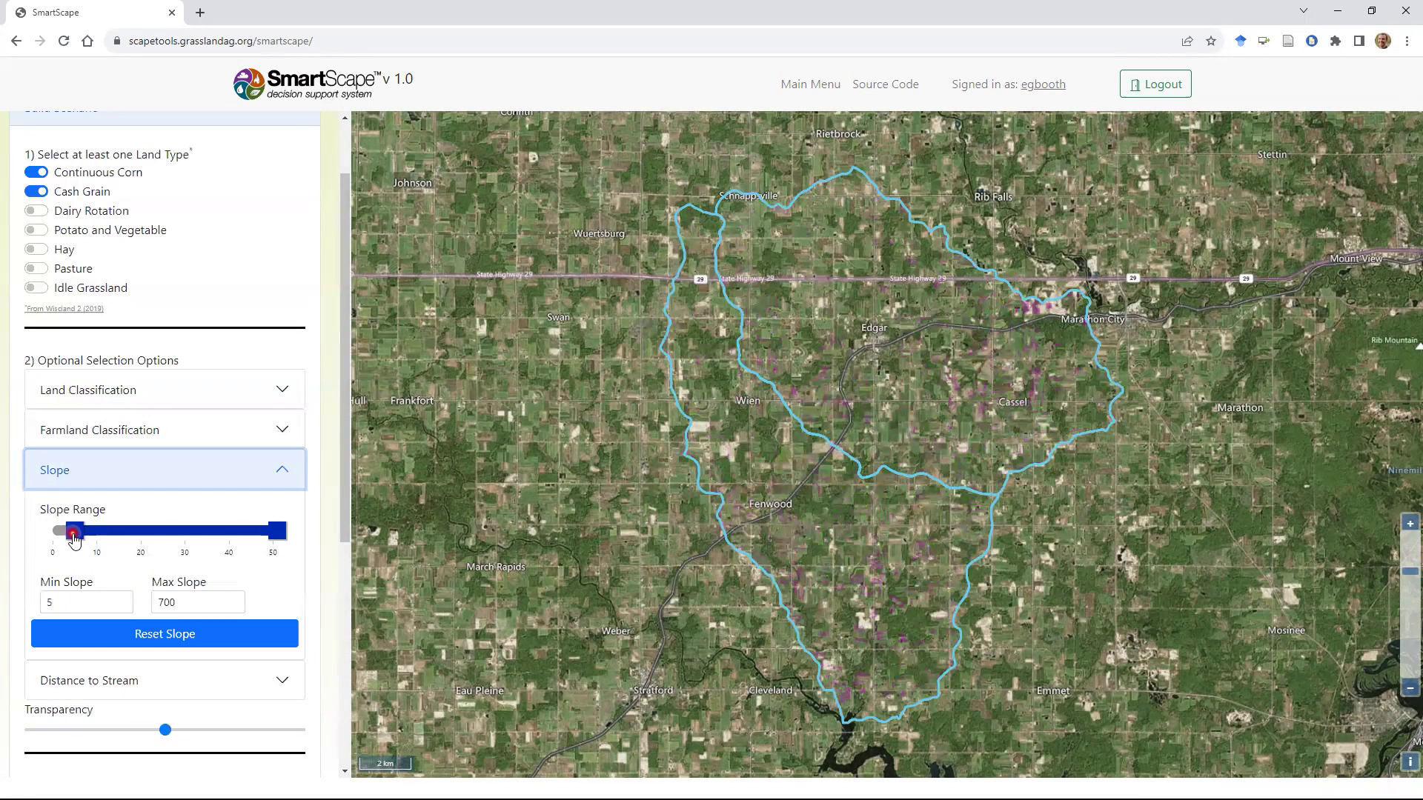
drag(74, 540, 67, 535)
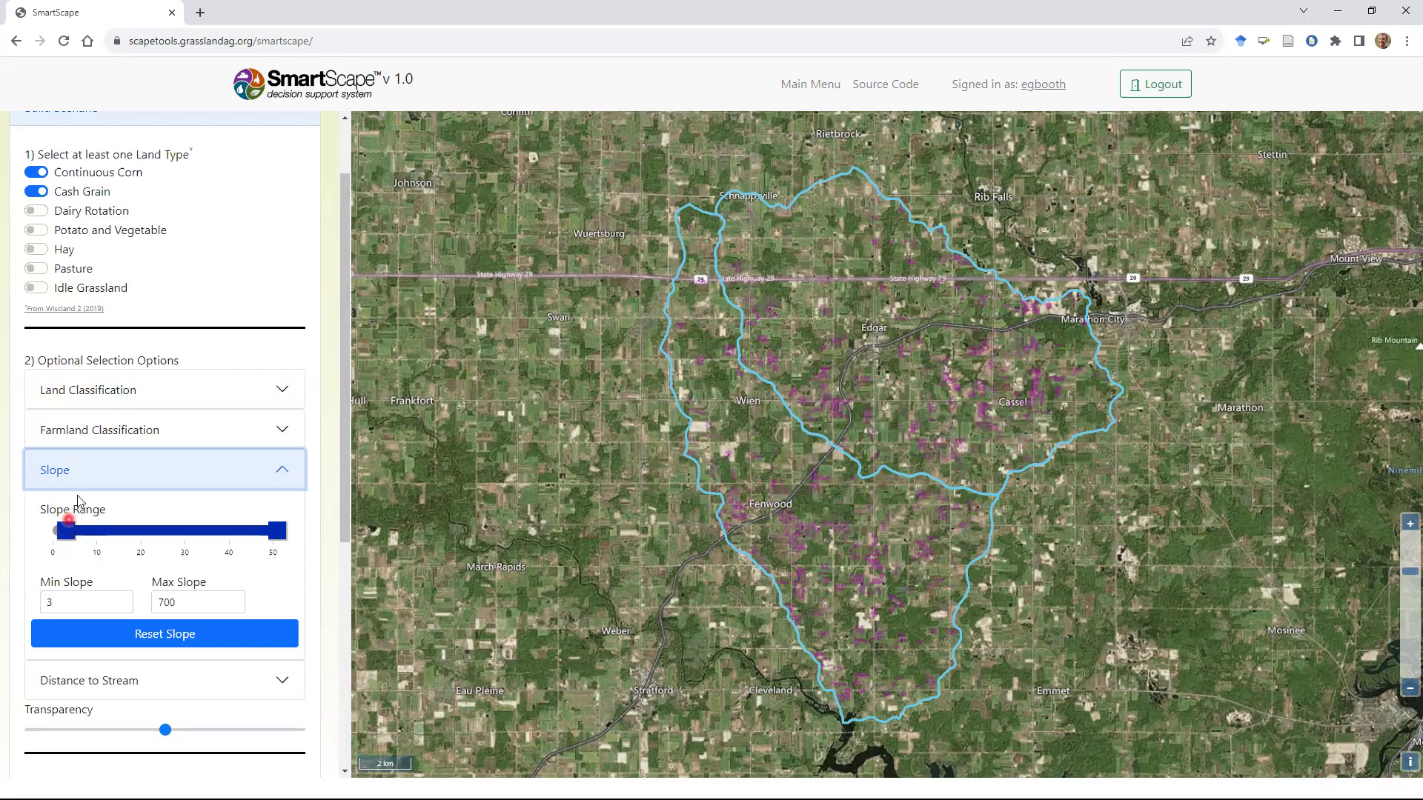
Limit the selection to land within a maximum distance to stream of about 3015 feet.
click(312, 469)
drag(345, 455, 344, 503)
click(169, 611)
click(111, 591)
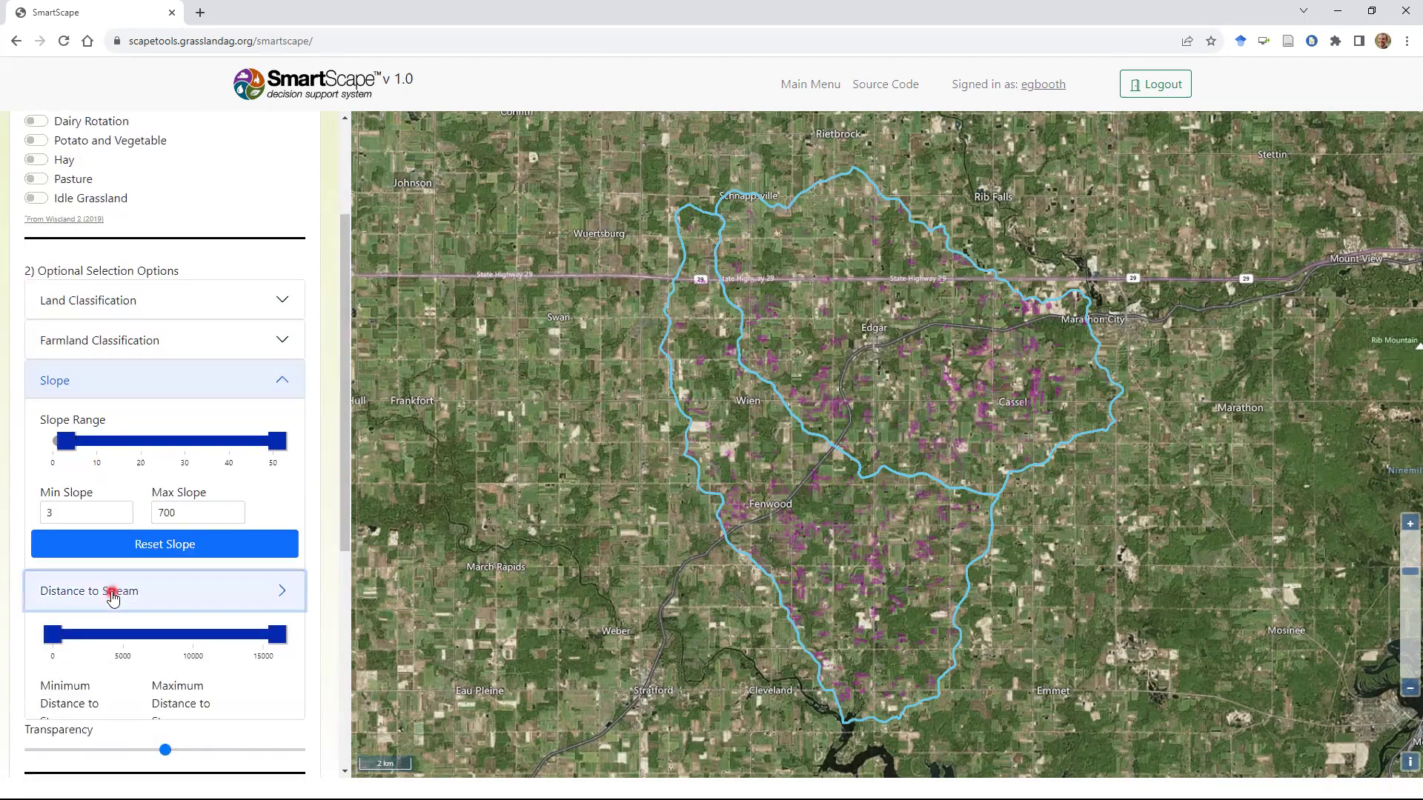
click(340, 493)
drag(341, 494, 345, 523)
click(333, 552)
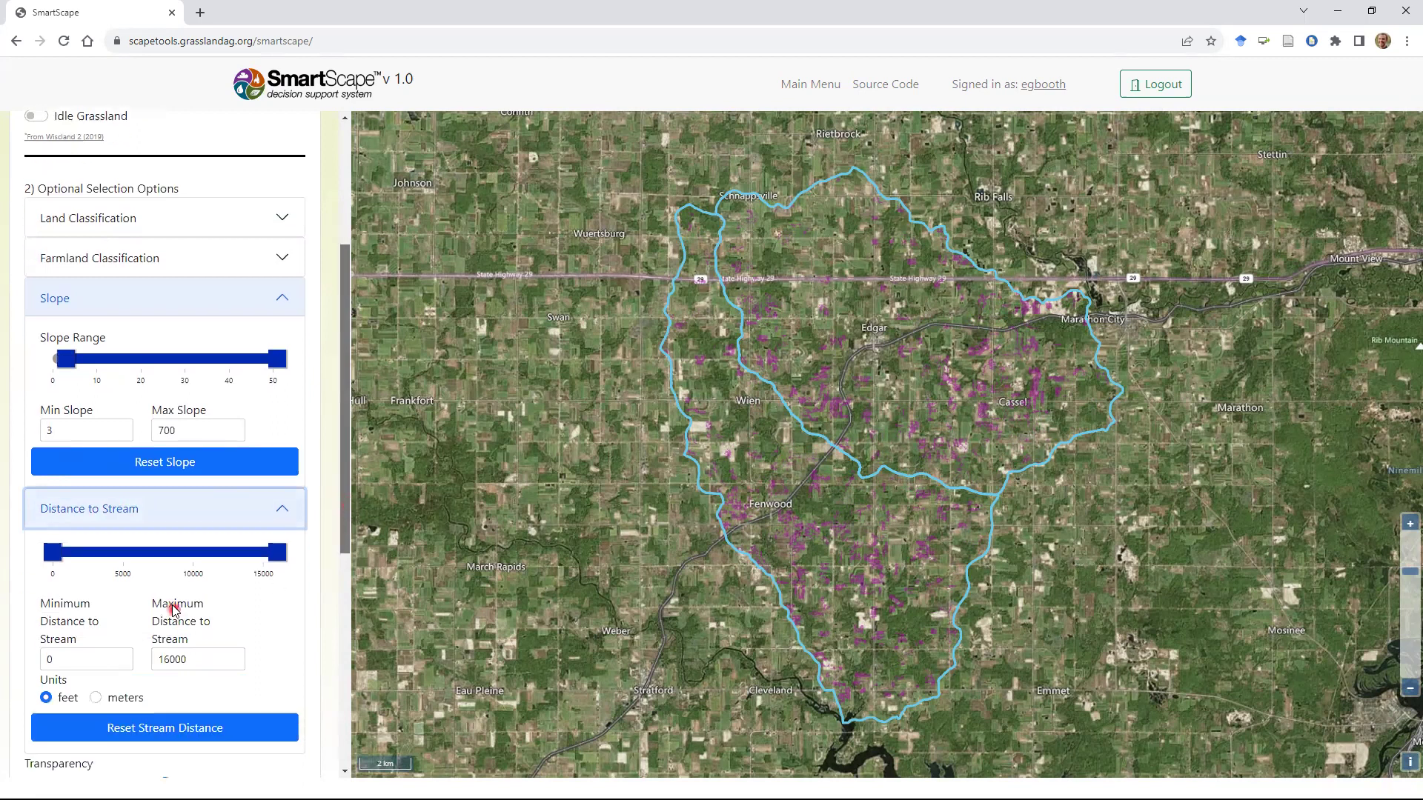
click(84, 447)
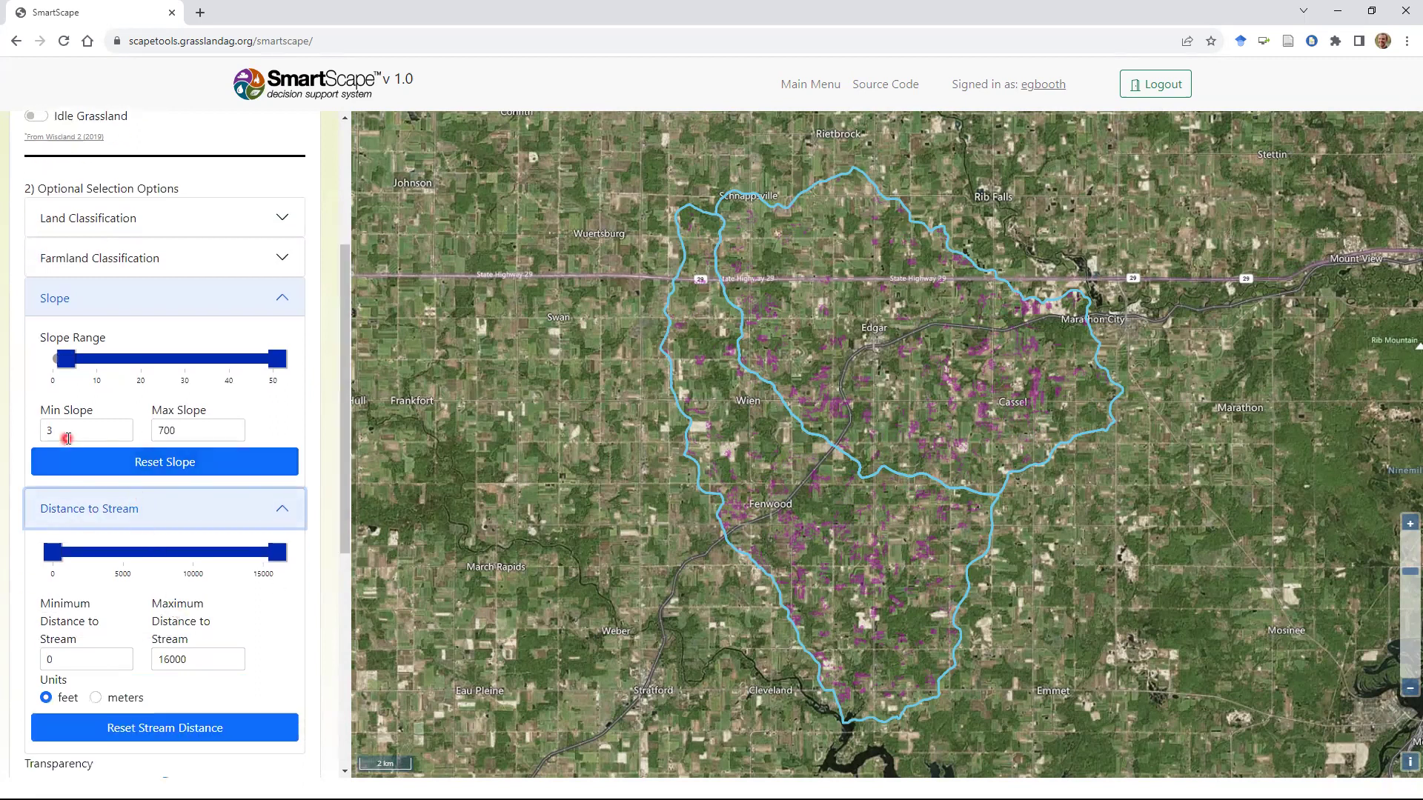
click(49, 556)
drag(275, 554, 126, 555)
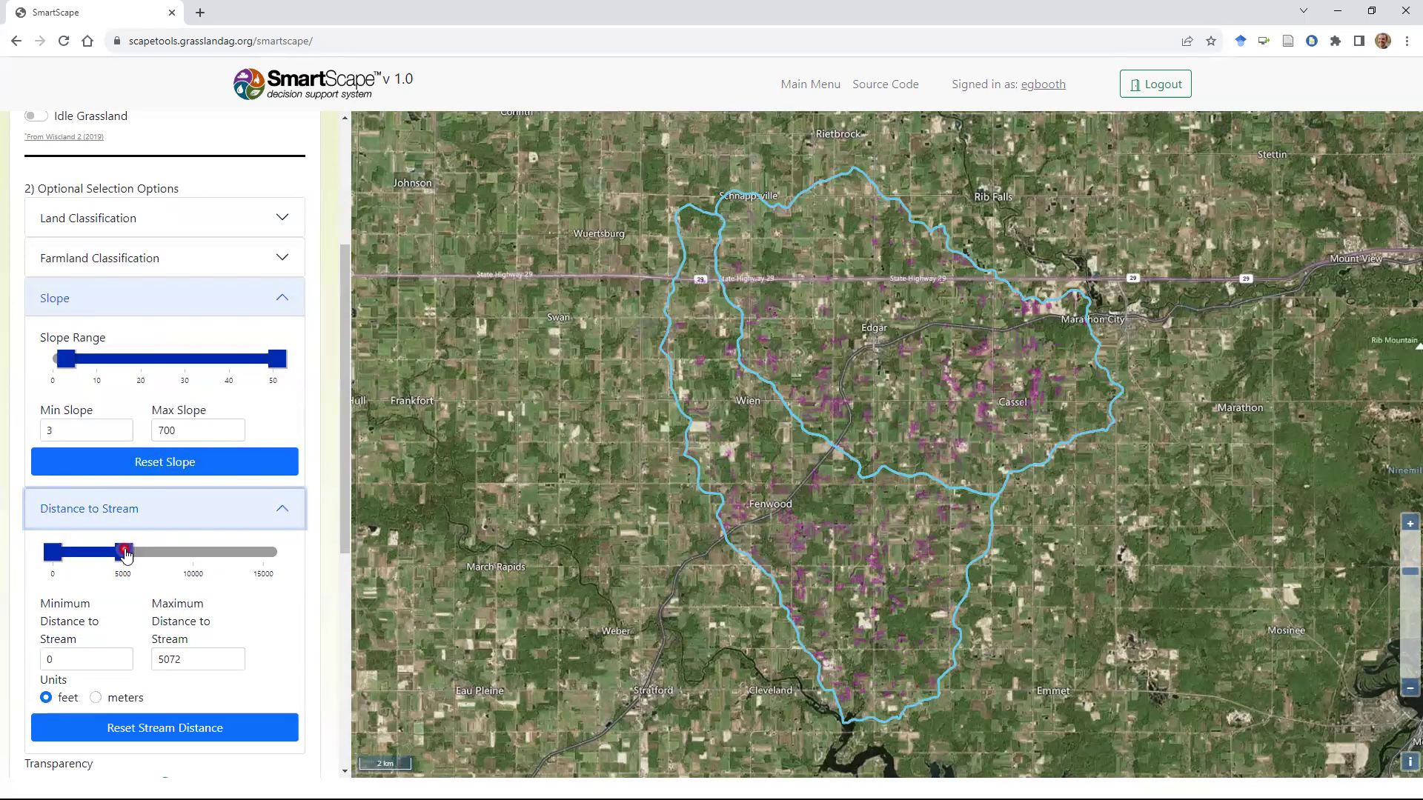
drag(126, 555, 96, 555)
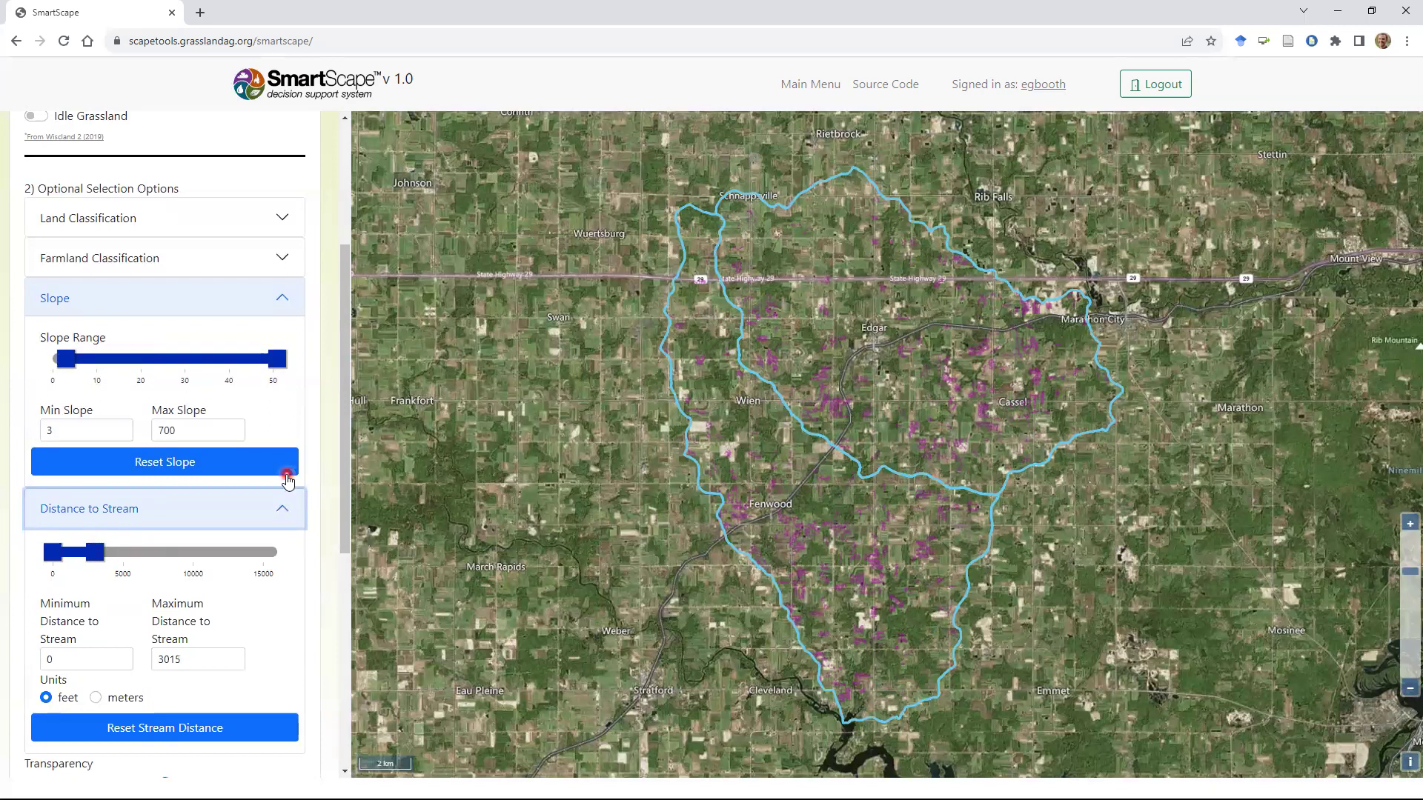
Examine the Land Classification and Farmland Classification choices and collapse all four optional selection sections.
mouse_move(344, 443)
mouse_down()
mouse_move(348, 494)
mouse_move(349, 434)
mouse_up()
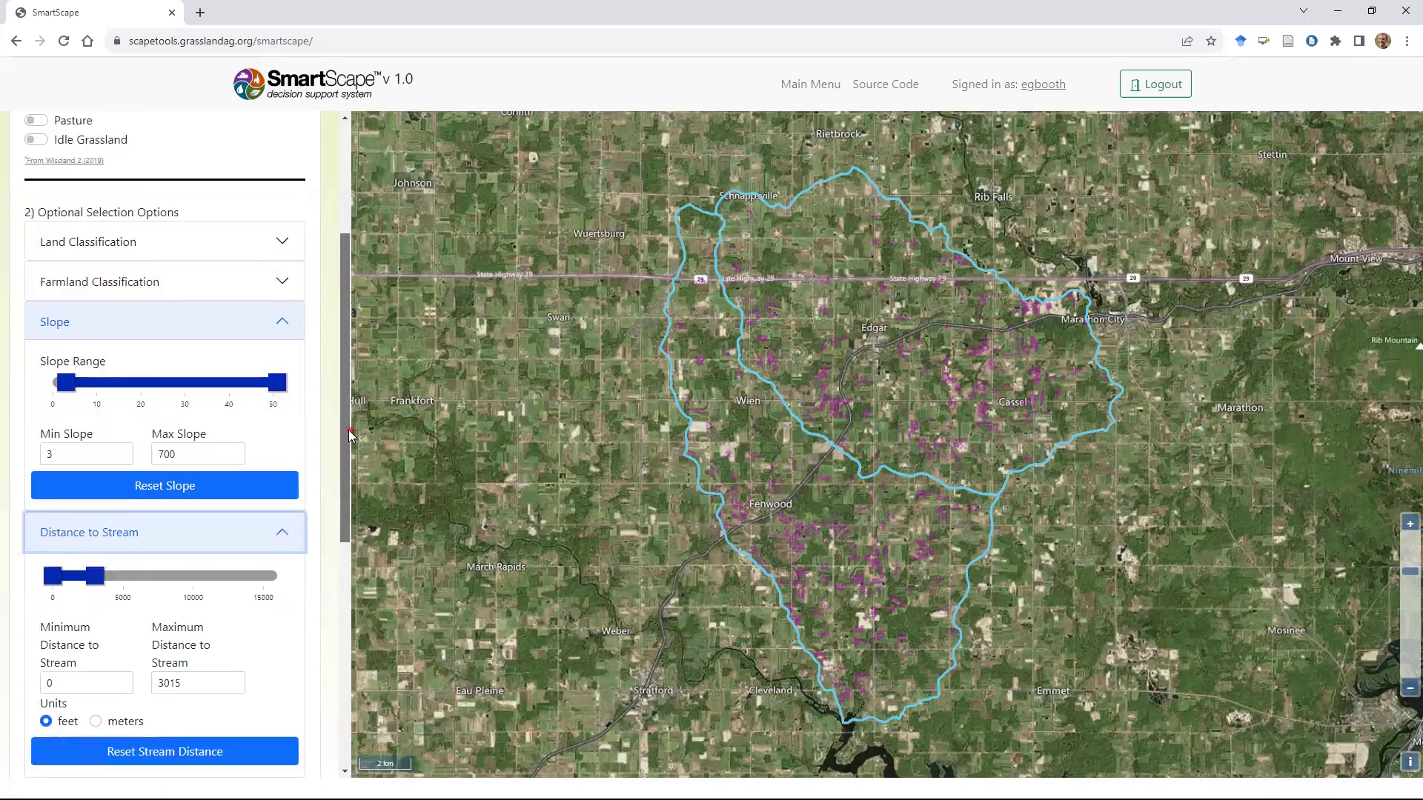
click(111, 241)
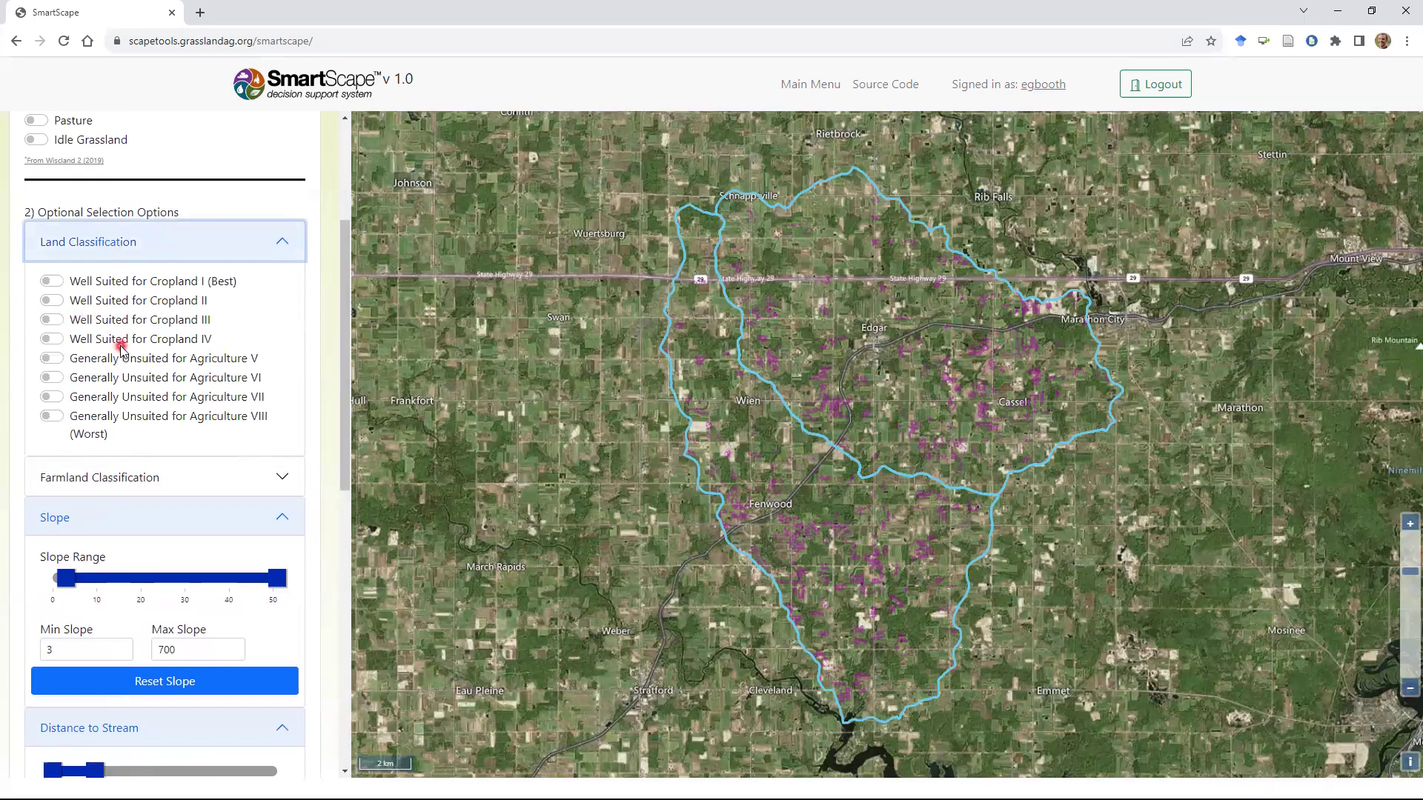
click(111, 478)
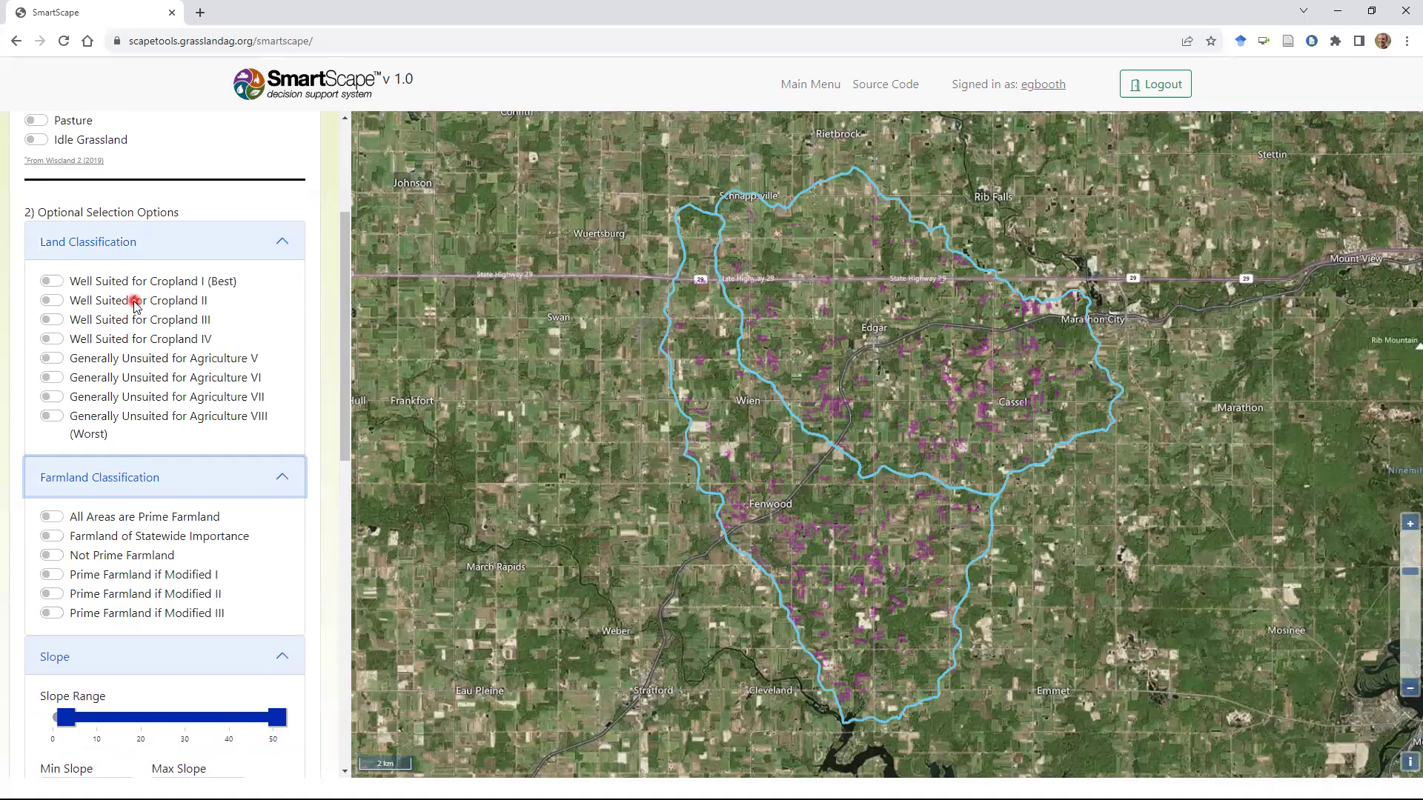
click(136, 244)
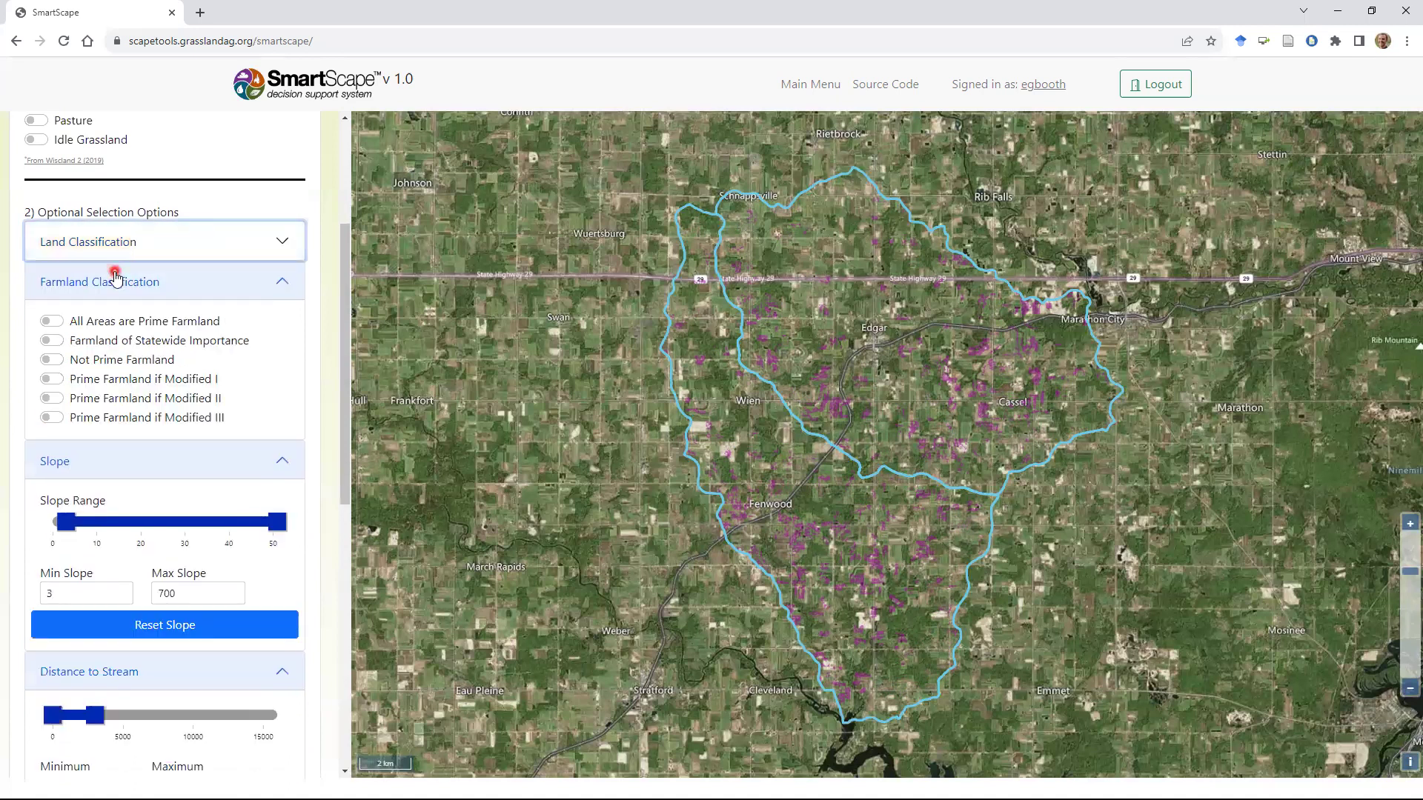
click(115, 283)
click(87, 329)
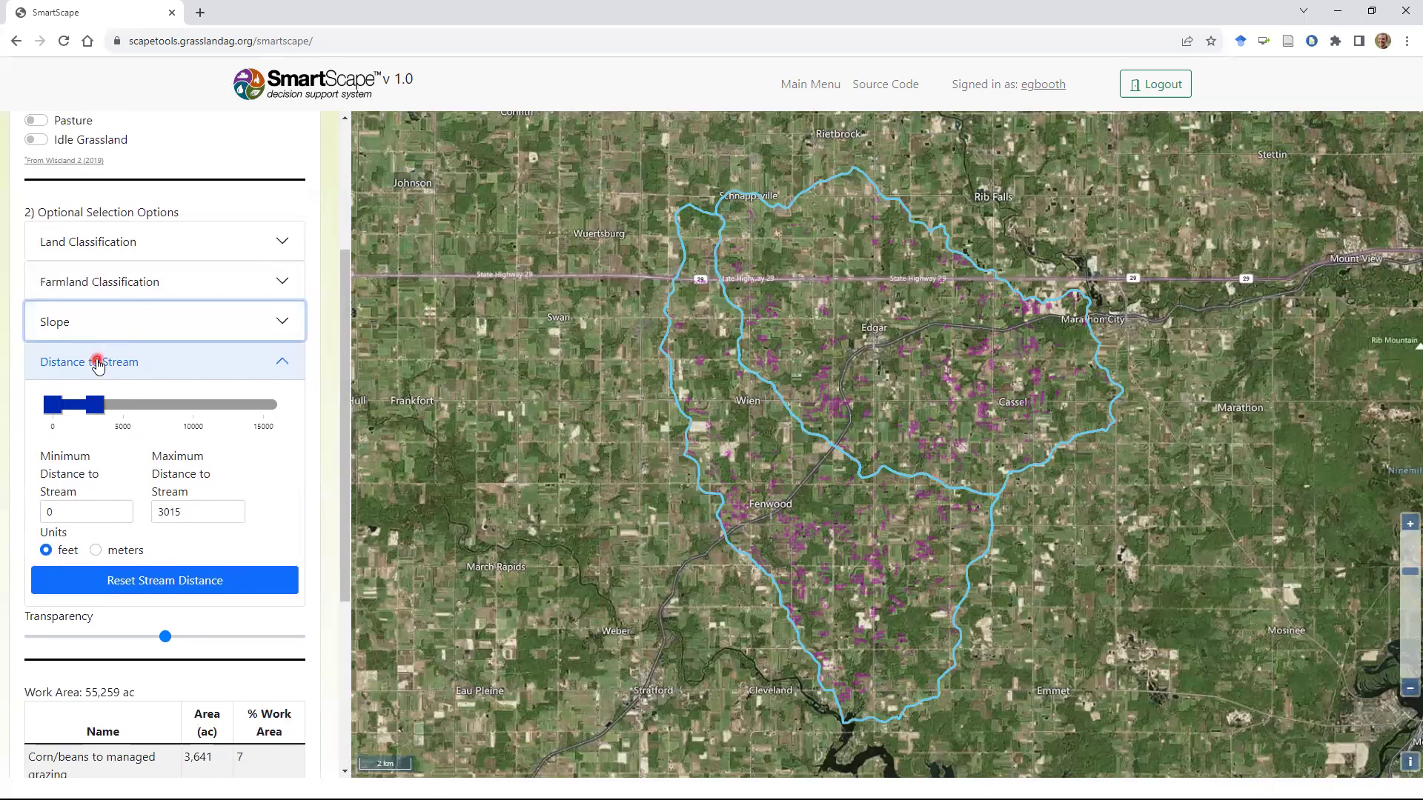
click(95, 362)
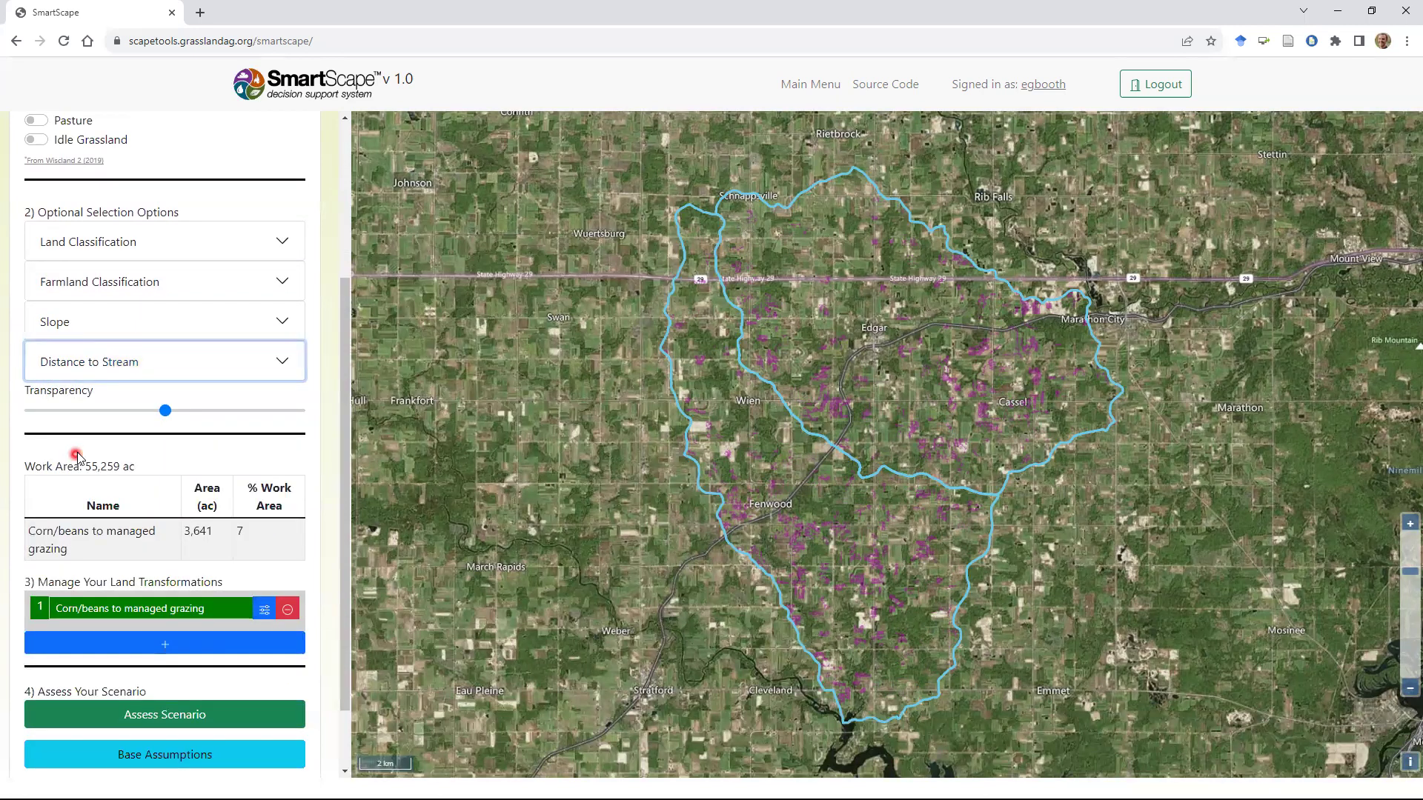
Rename the first land transformation as "Corn/beans to managed grazing - steeper slopes - close to water".
mouse_move(177, 437)
click(218, 609)
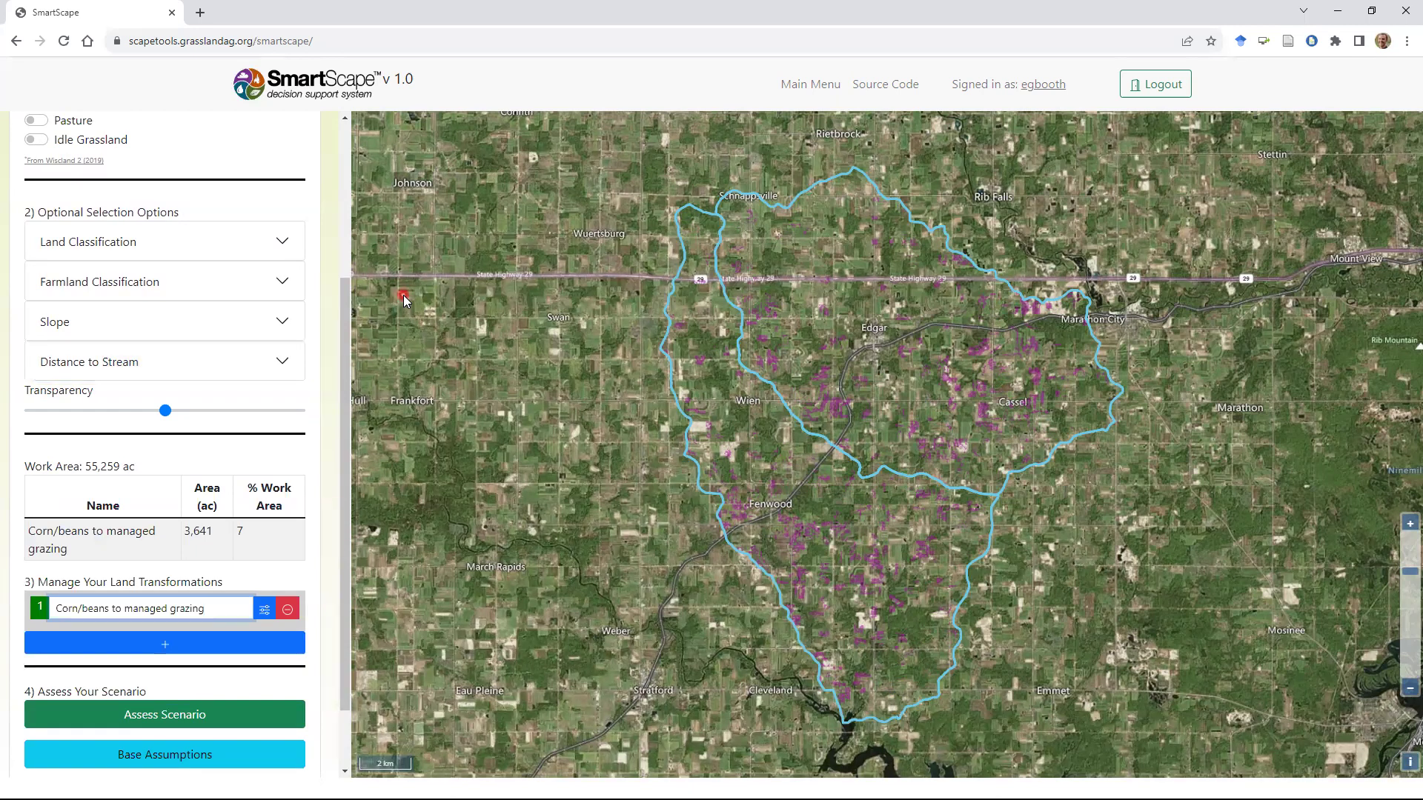
text(- )
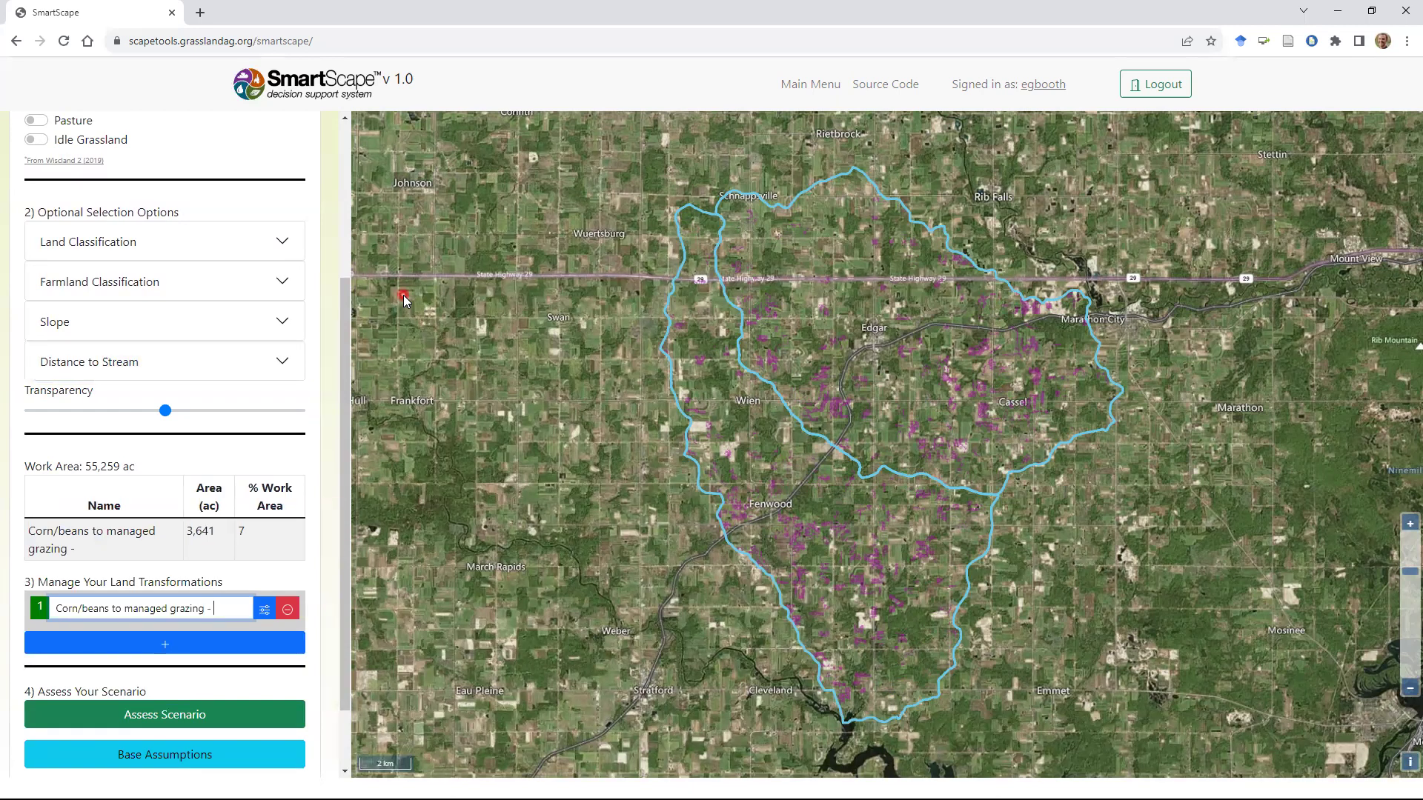
text(steeper slope)
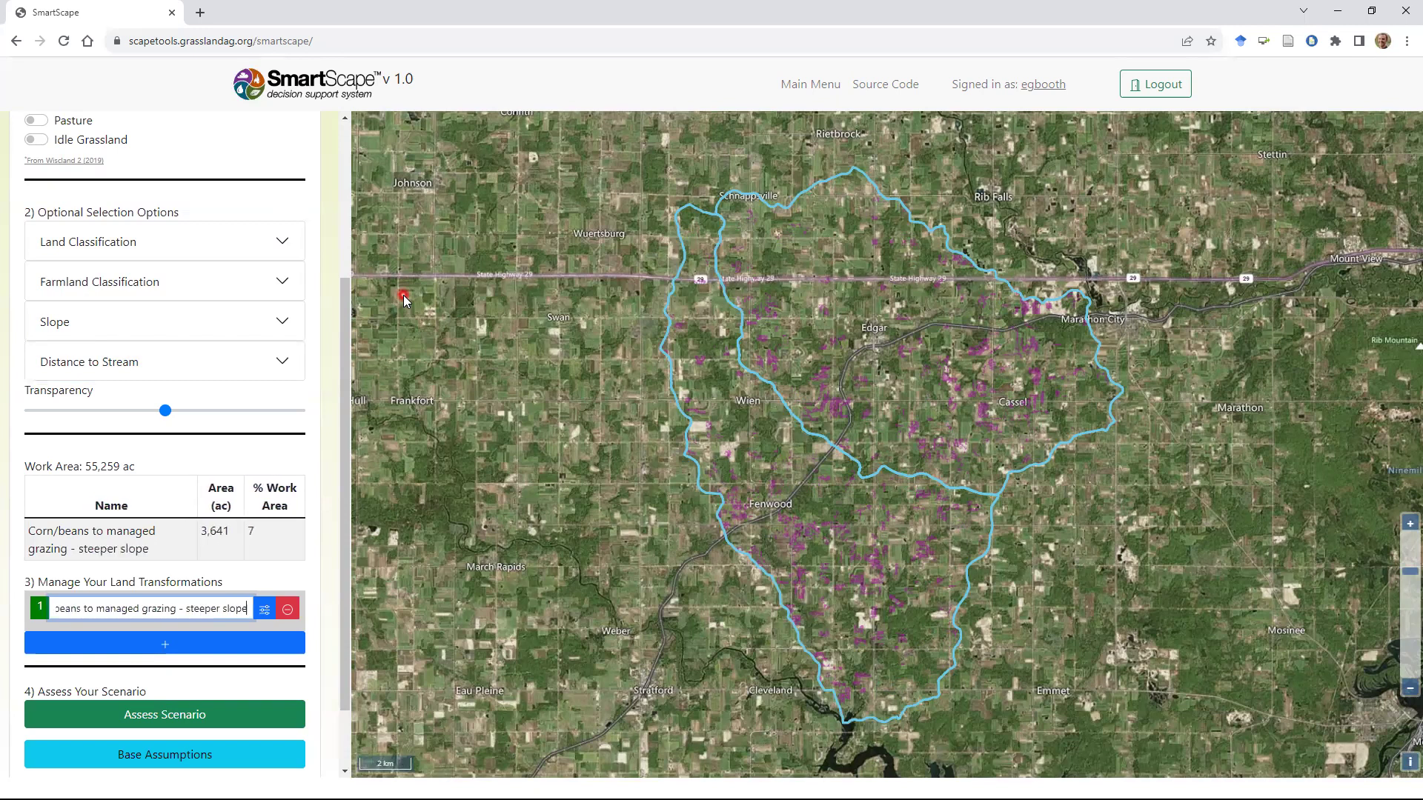
text(s)
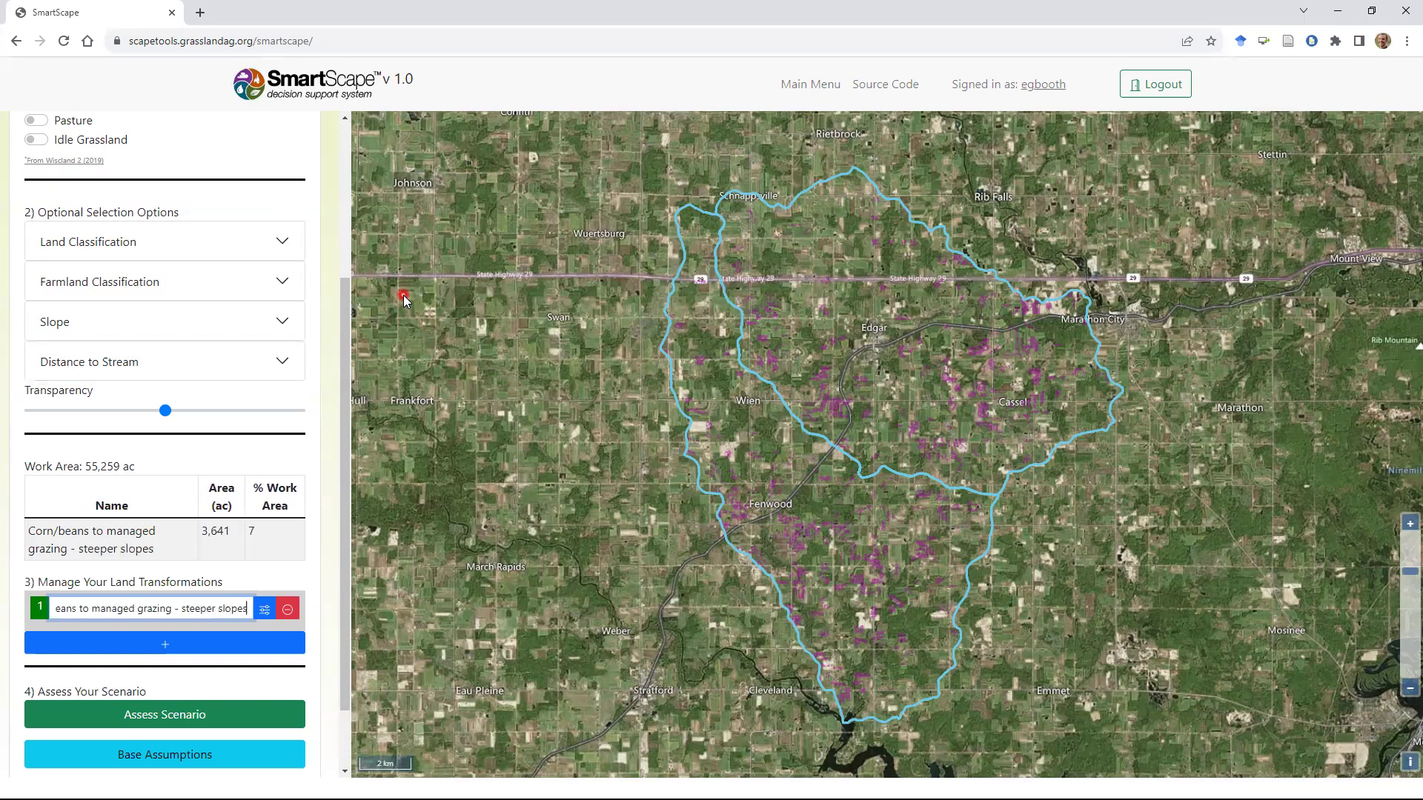
text( -)
text( clos)
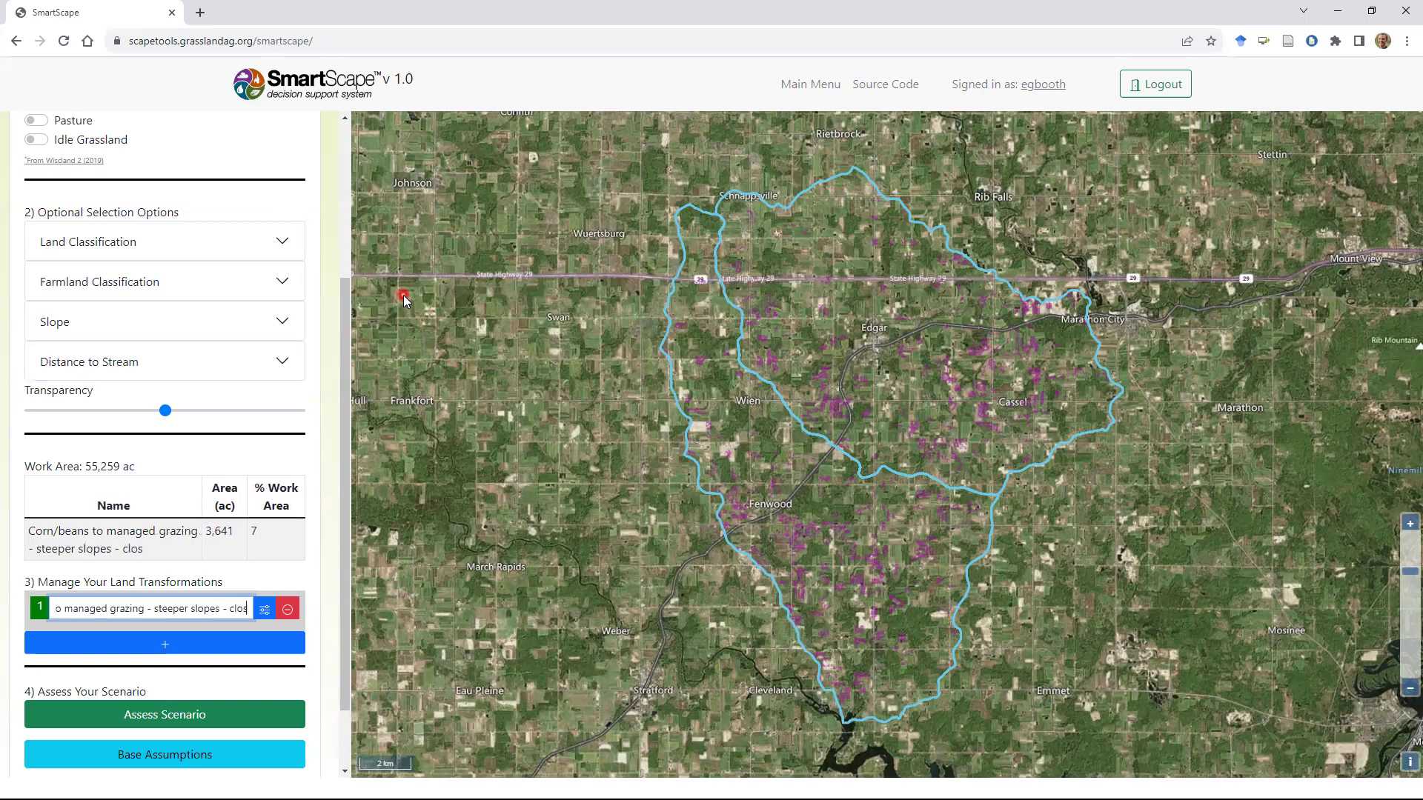
text(e to water)
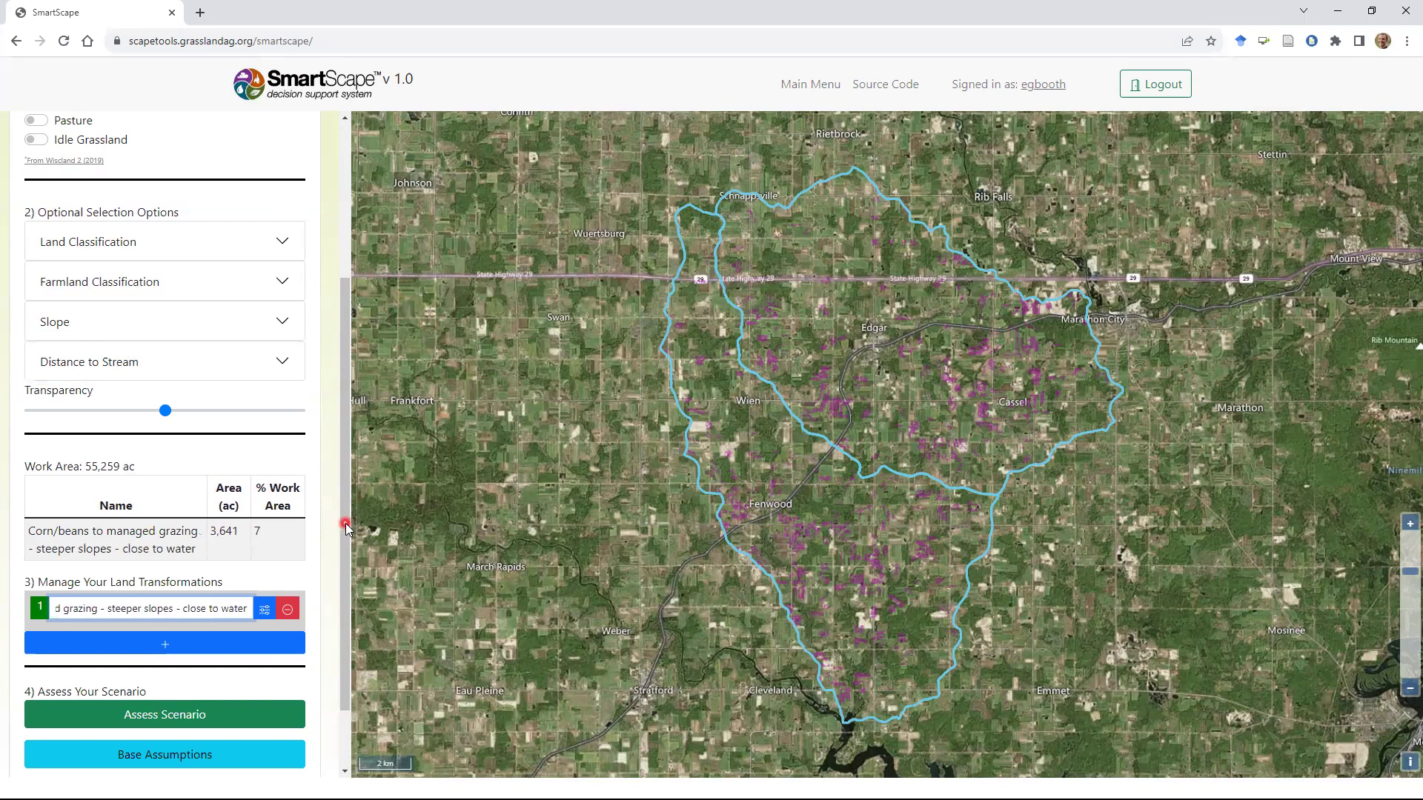
Add a second land transformation to the scenario.
drag(345, 523, 342, 506)
scroll(343, 507, down, 3)
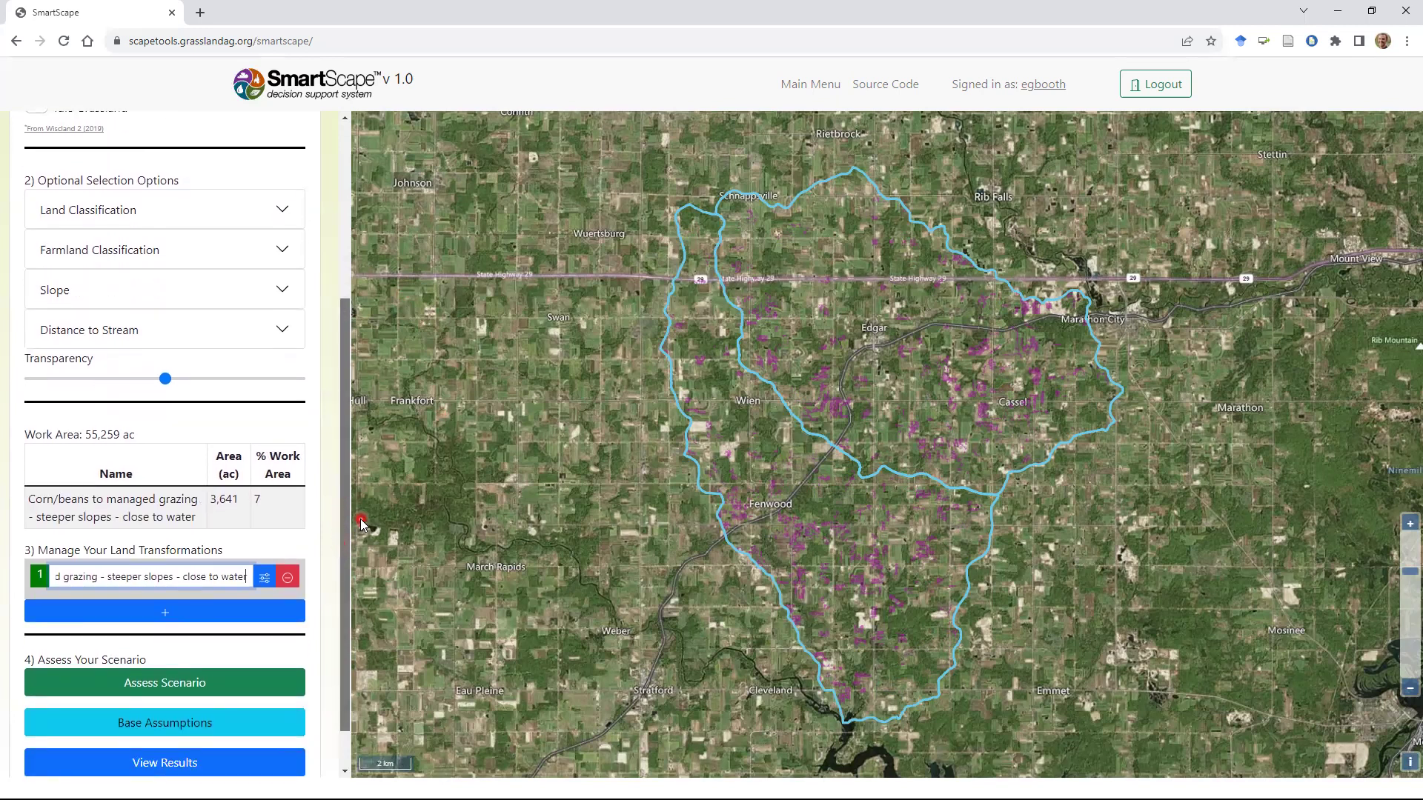
scroll(343, 490, up, 1)
scroll(343, 490, down, 1)
click(160, 627)
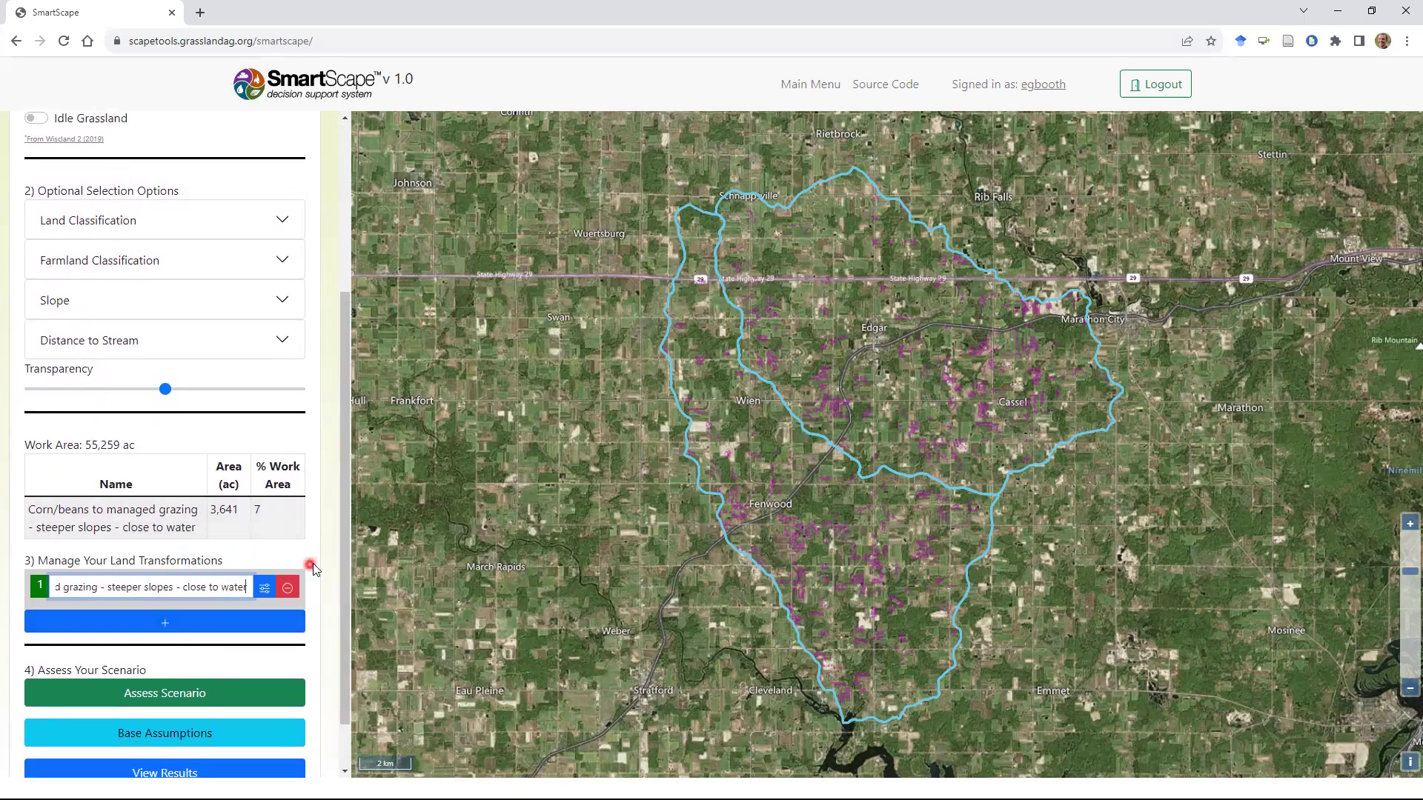
drag(345, 563, 351, 429)
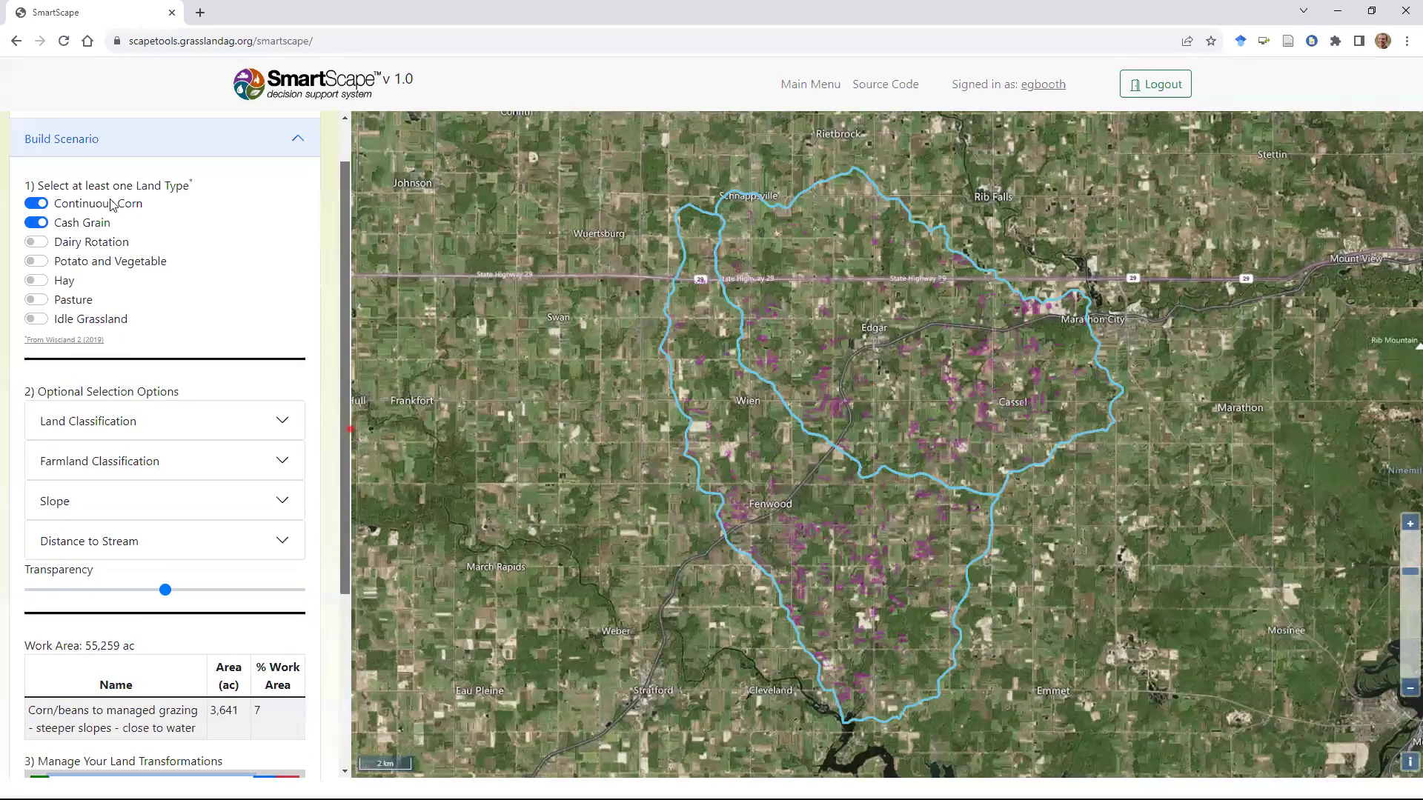
drag(346, 337, 155, 700)
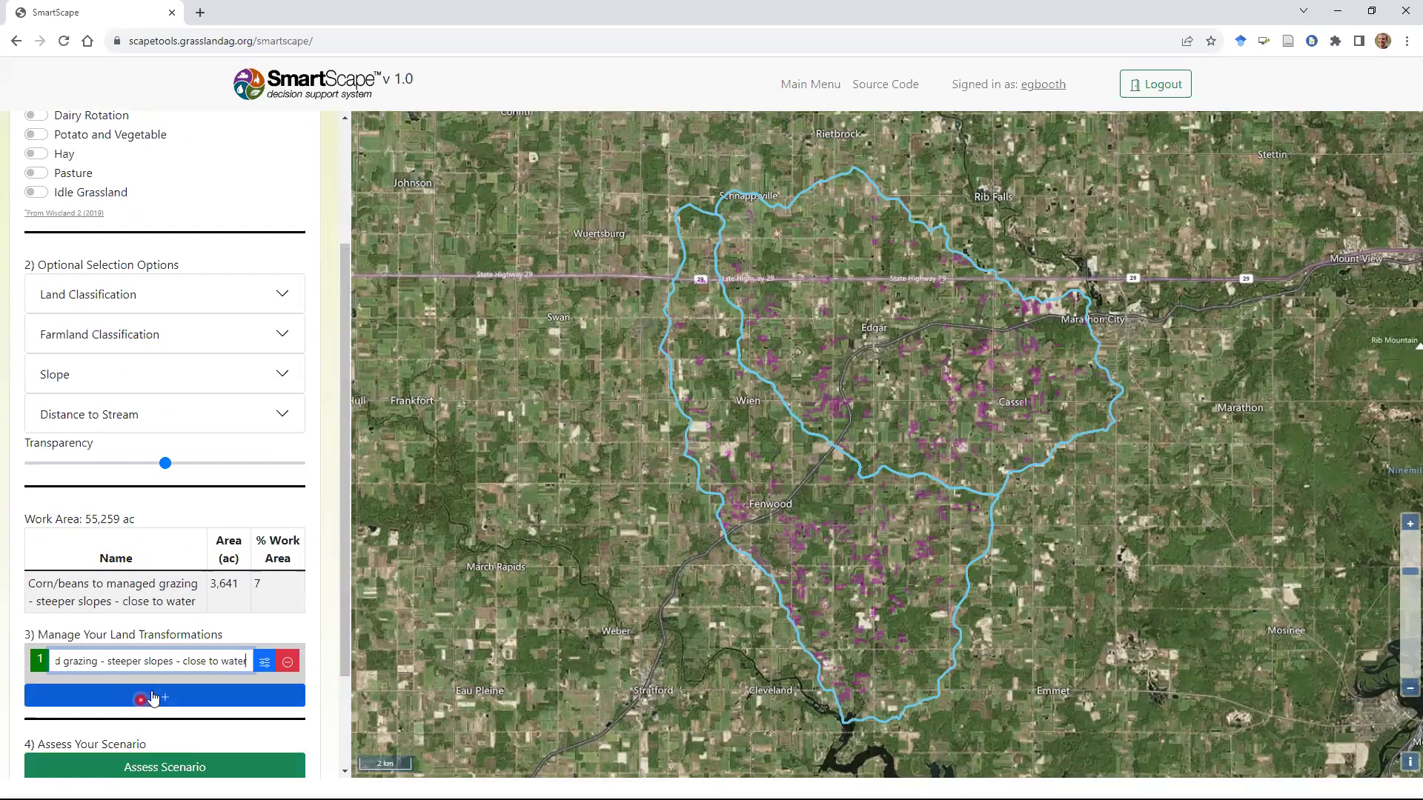
click(151, 697)
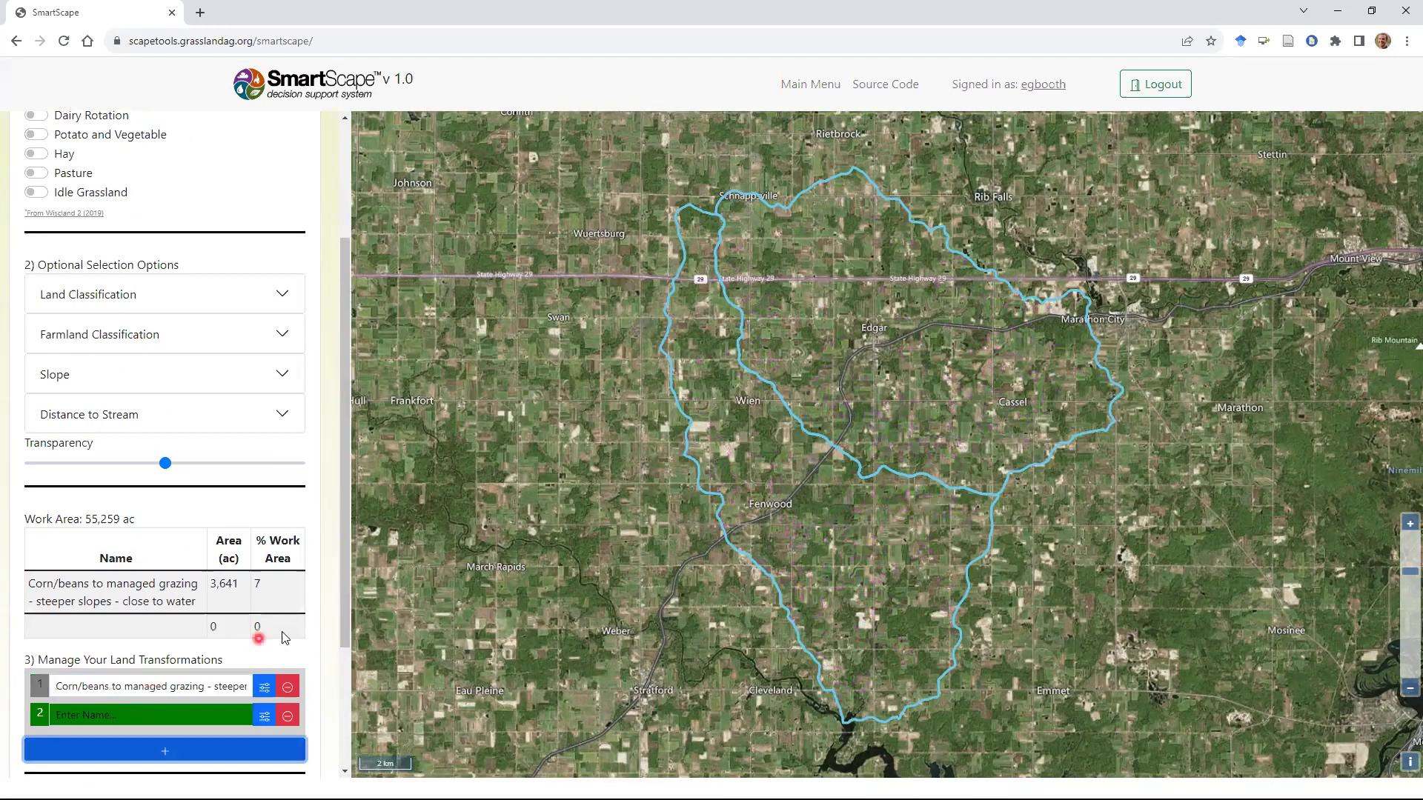
Name the second land transformation "Dairy rotation + cover crops".
drag(346, 593, 342, 689)
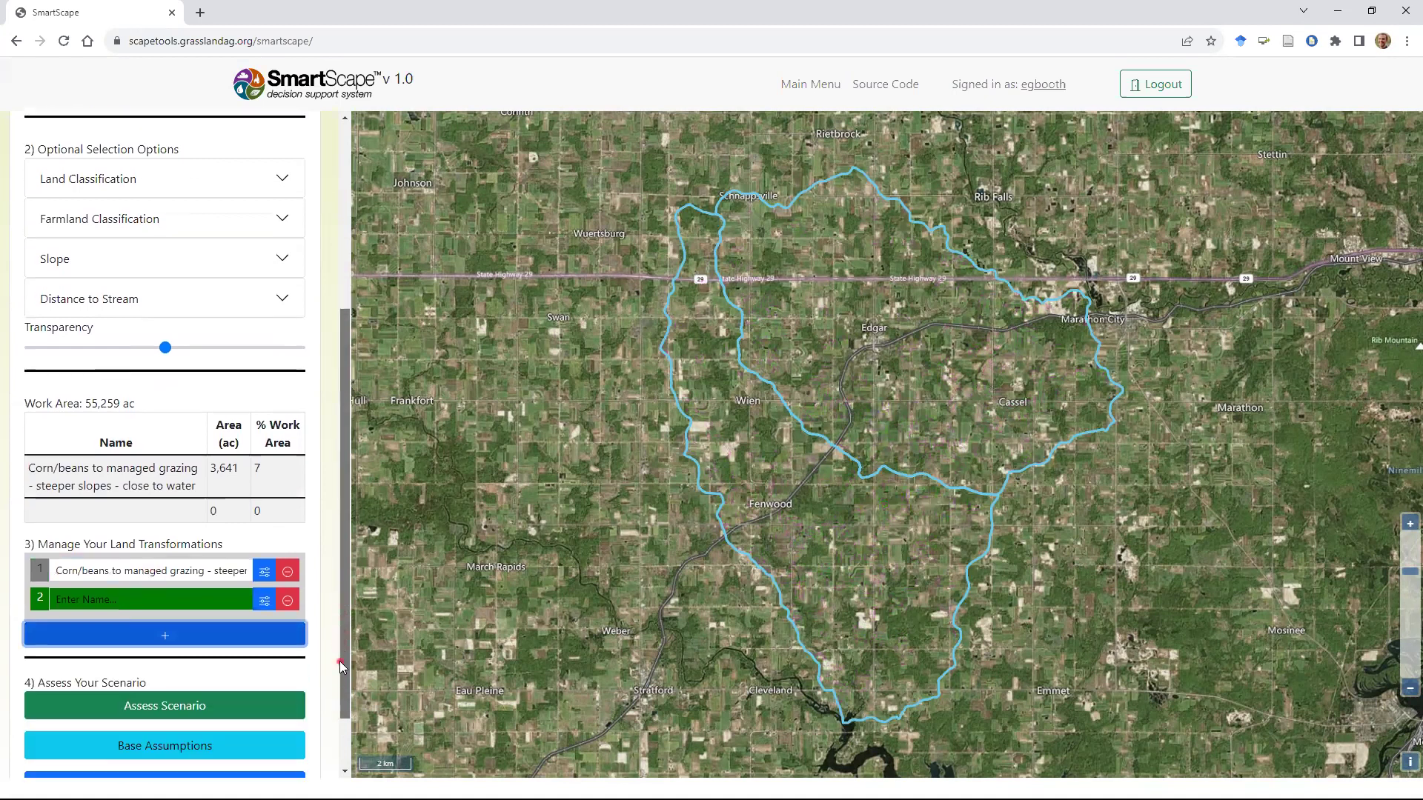
click(65, 599)
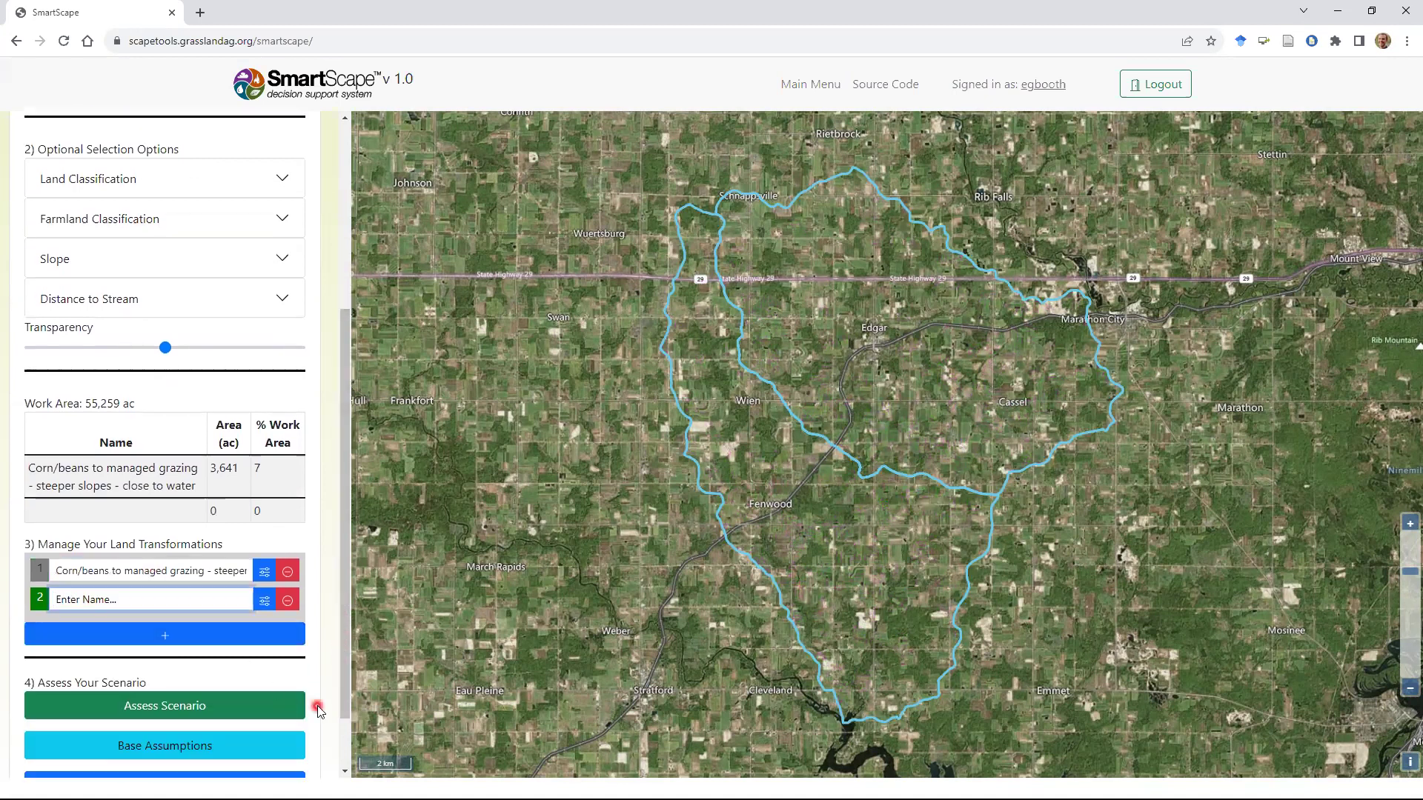
click(318, 708)
text(Dairy rotation + co)
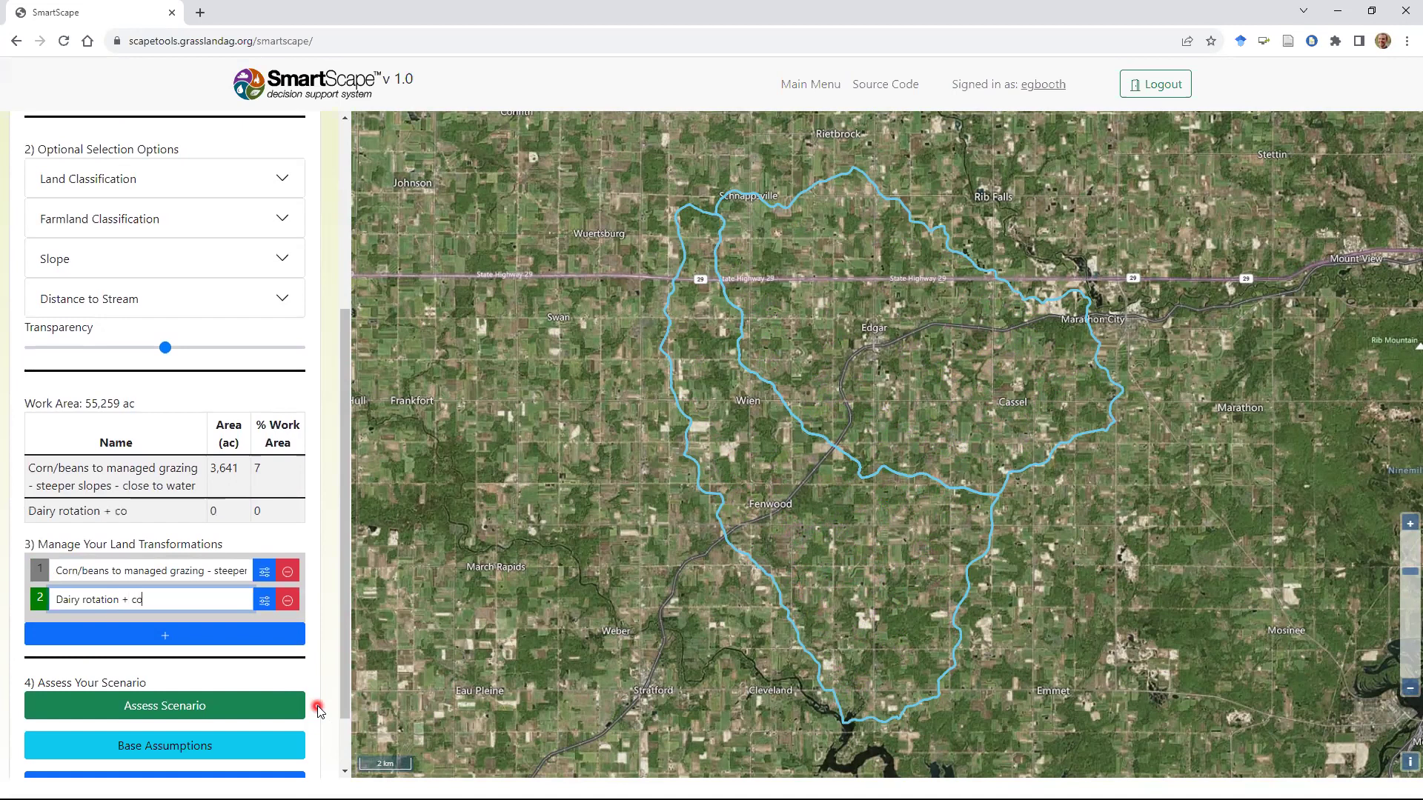
text(ver crops)
click(264, 593)
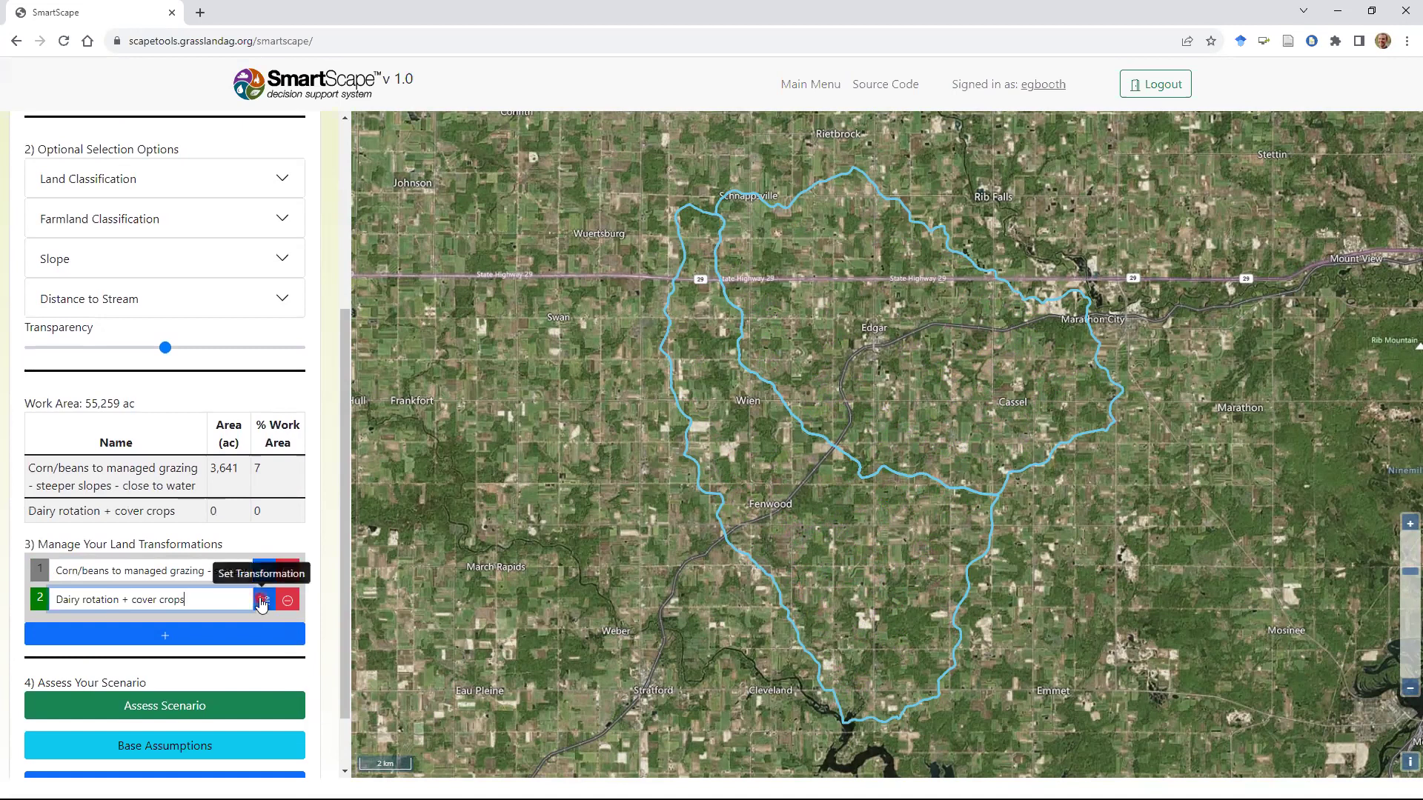
Select Dairy Rotation as the land type for the second transformation and check its area in the work area table.
scroll(313, 482, up, 4)
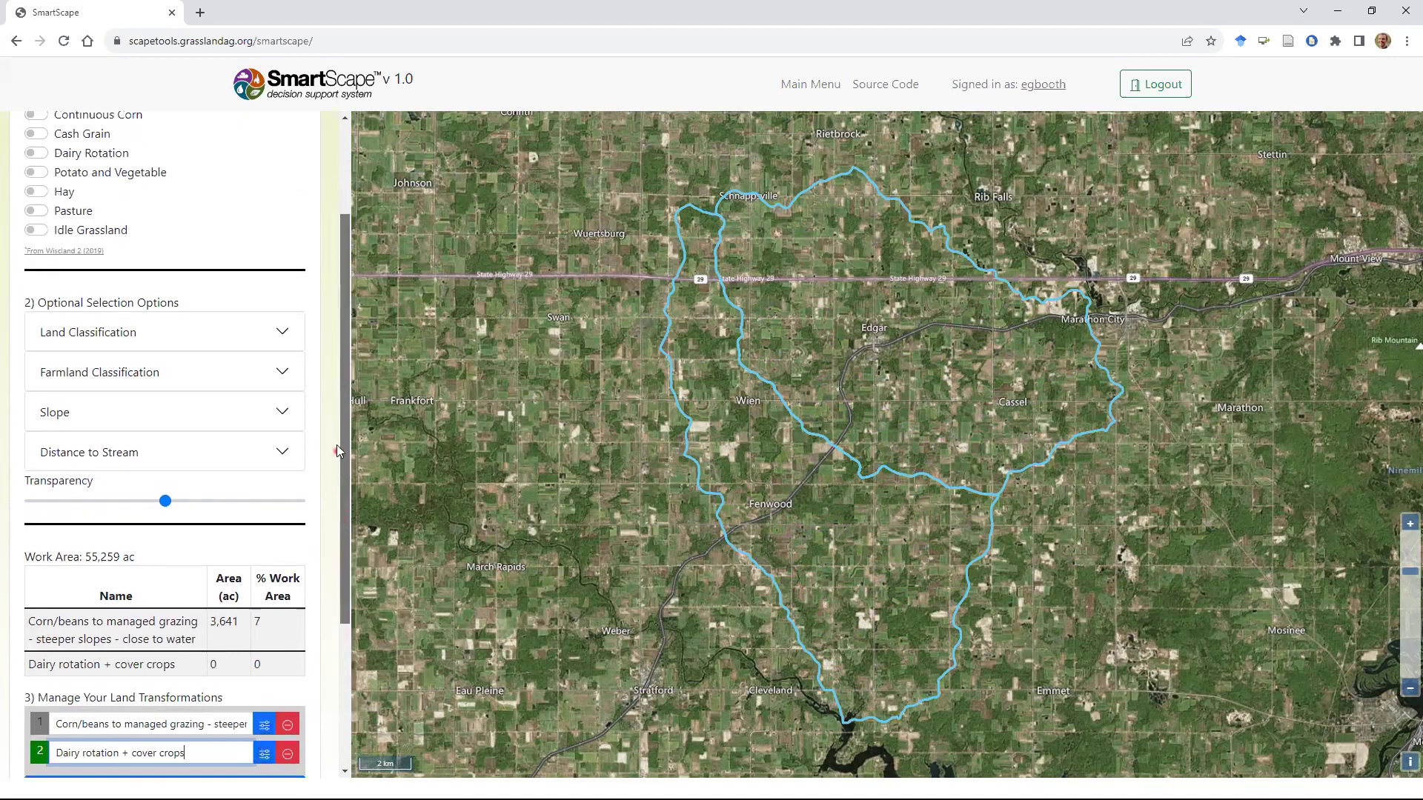
click(33, 262)
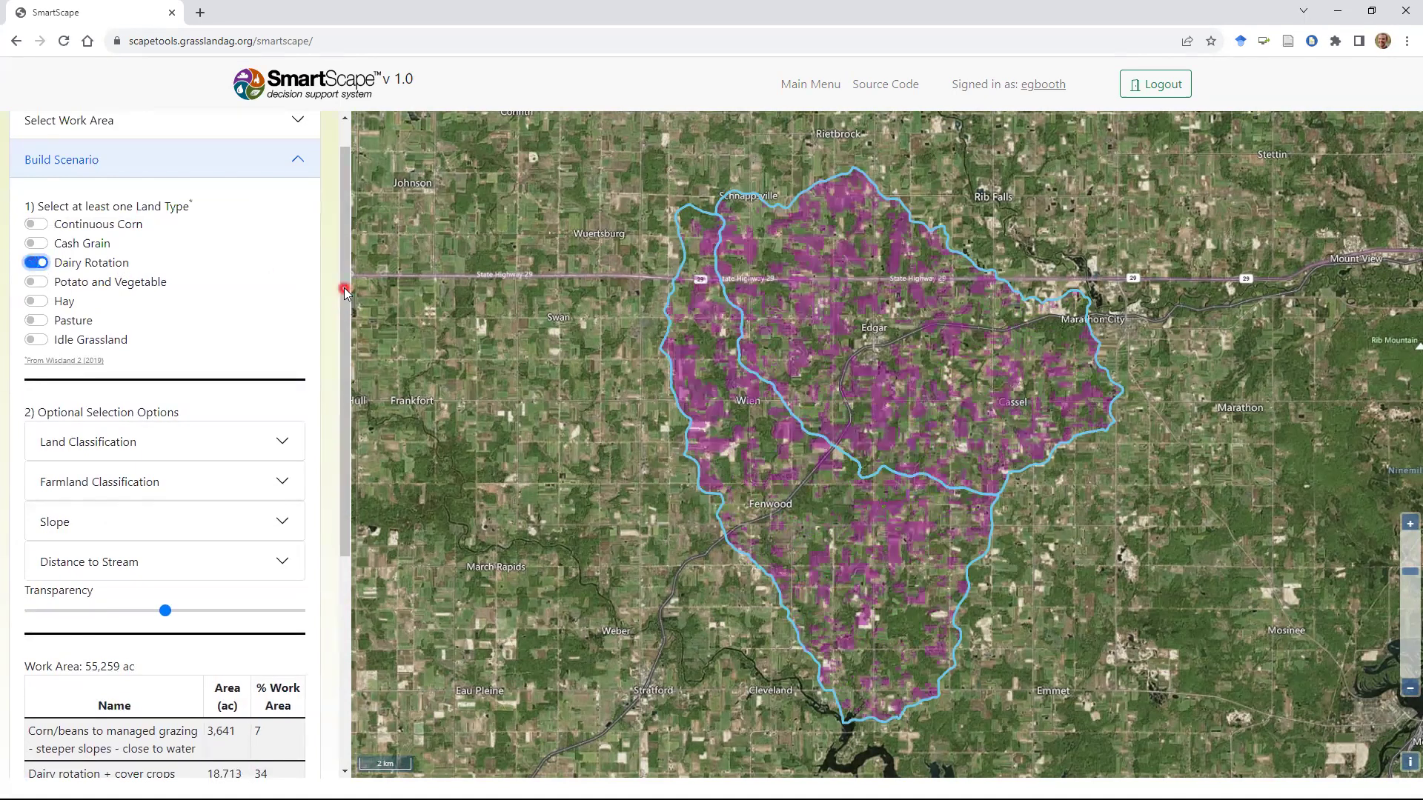
drag(343, 287, 350, 370)
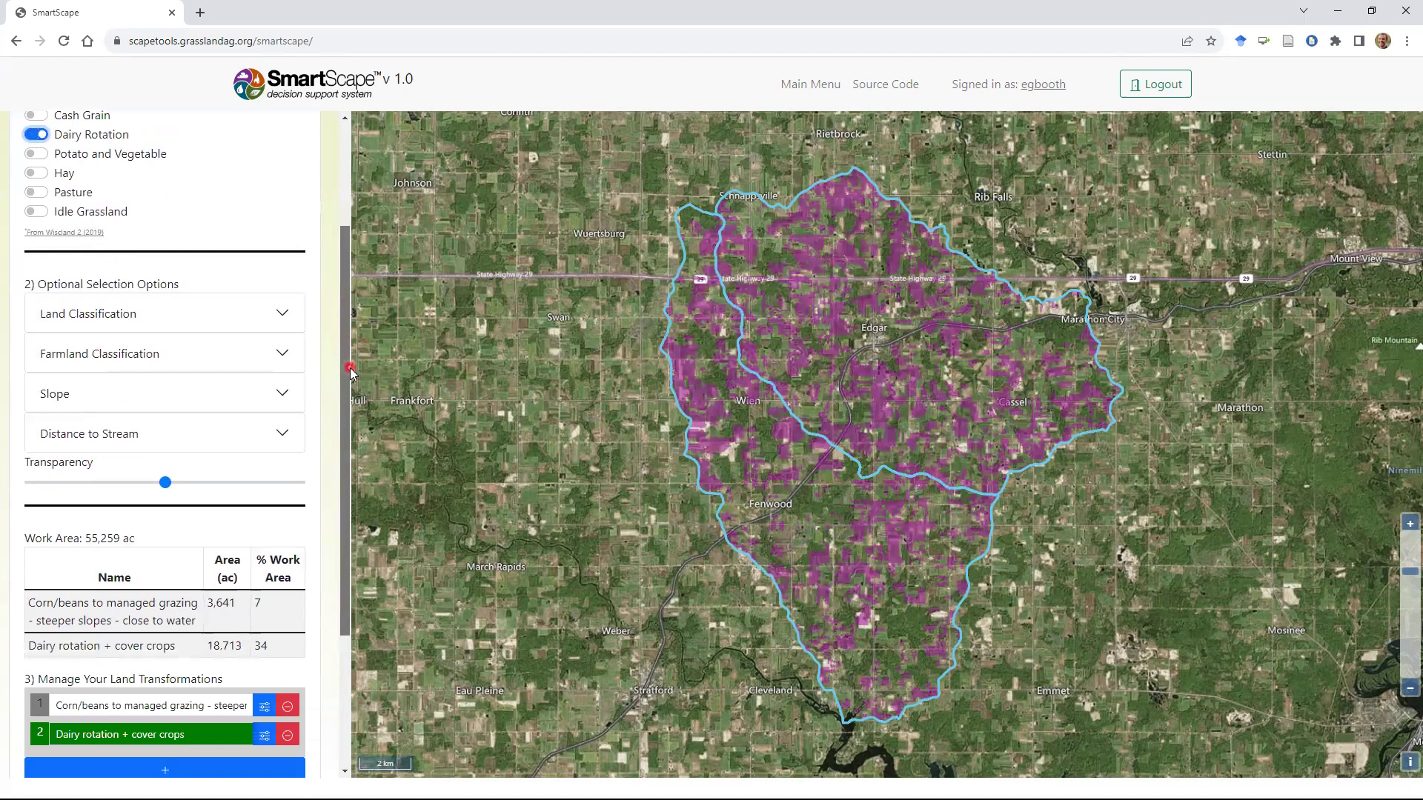
click(269, 649)
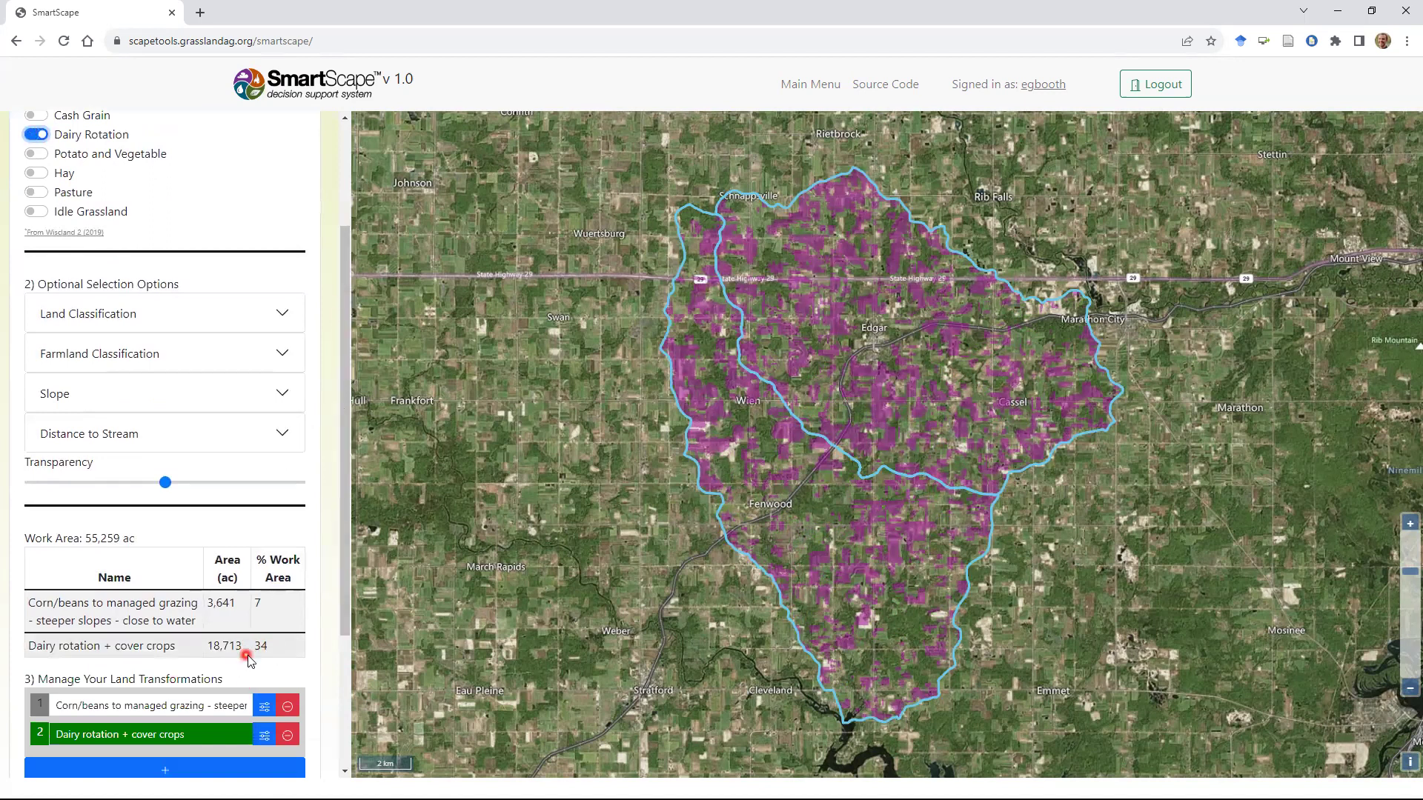
click(296, 620)
scroll(349, 621, down, 1)
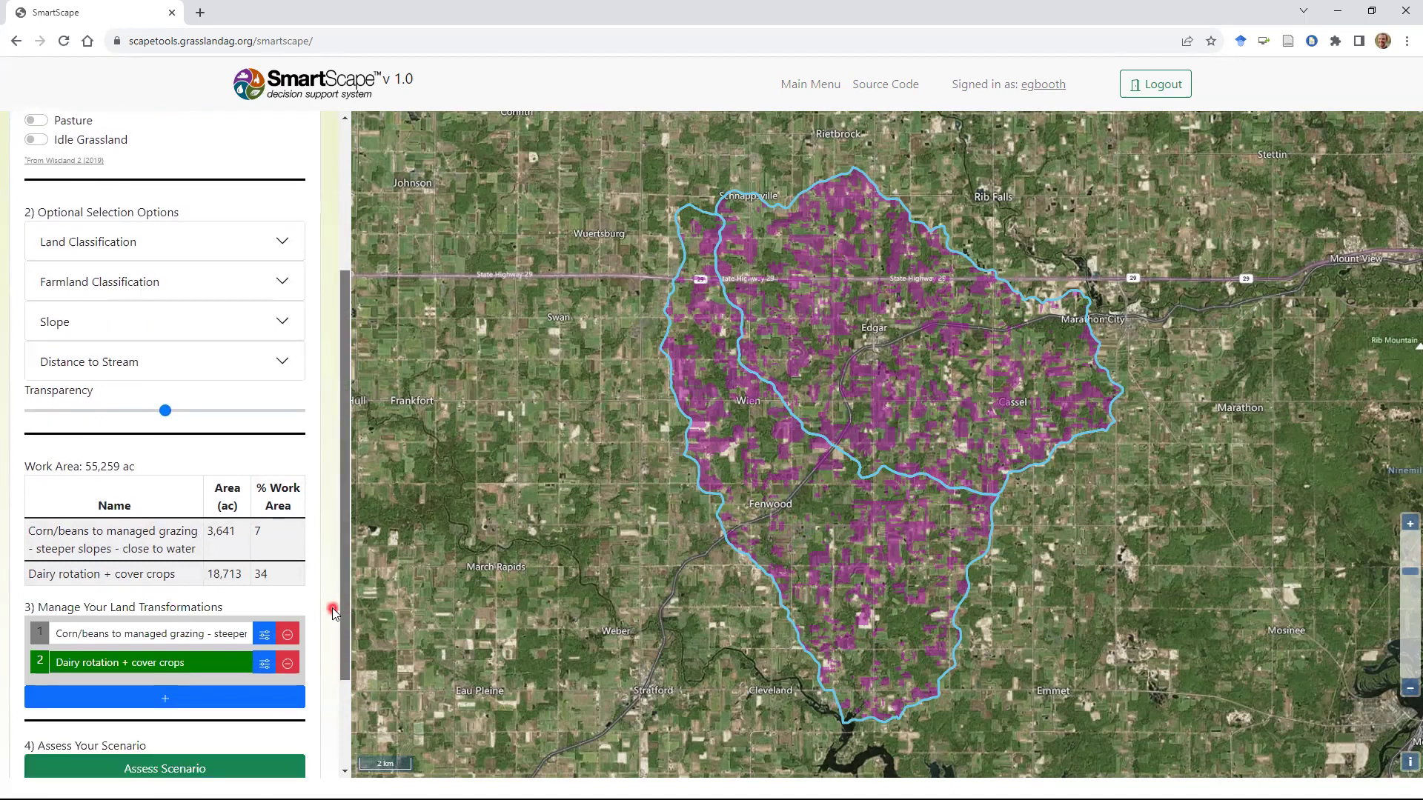
Set the second transformation's new land cover to Dairy Rotation (Corn Silage to Corn Grain to Alfalfa 3 yrs).
click(261, 664)
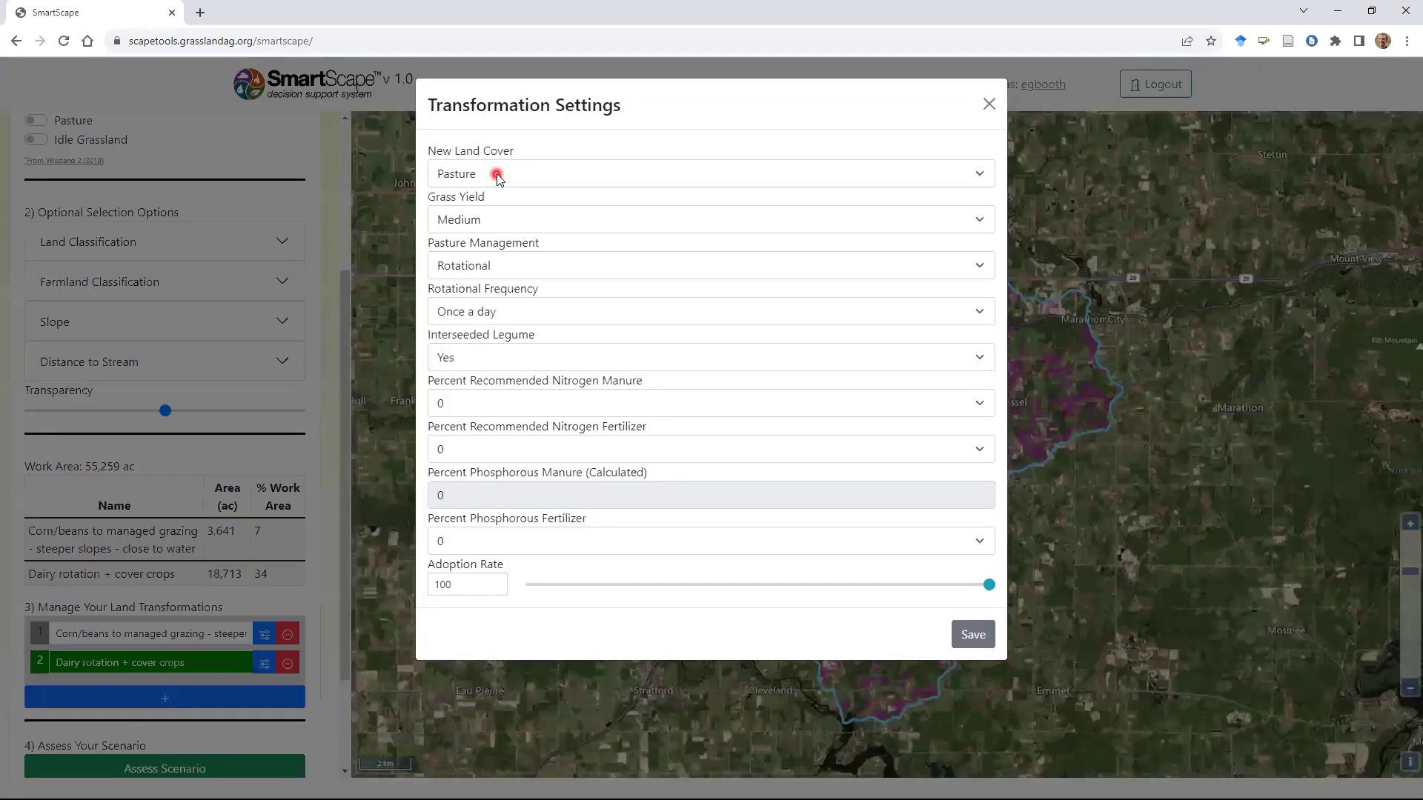
click(496, 173)
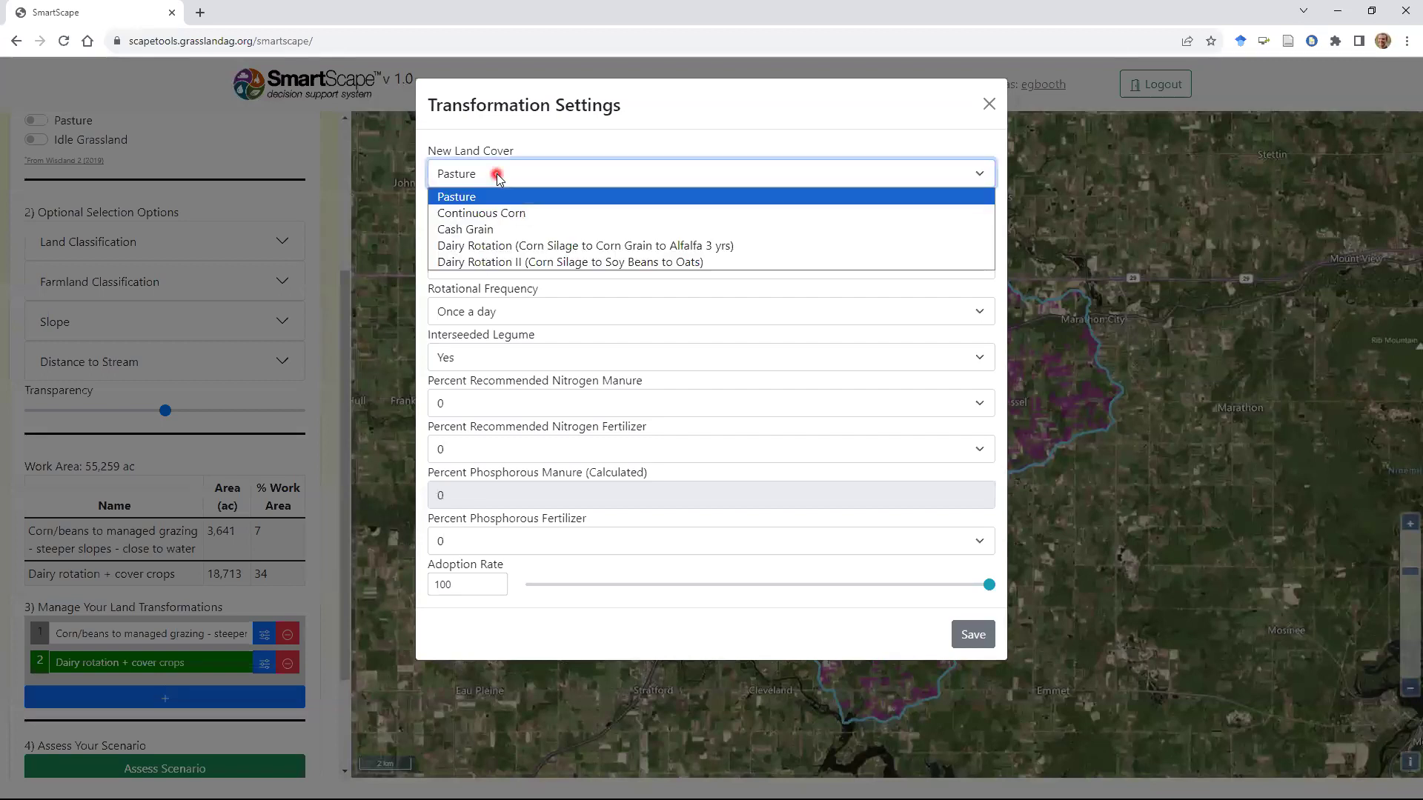
click(487, 246)
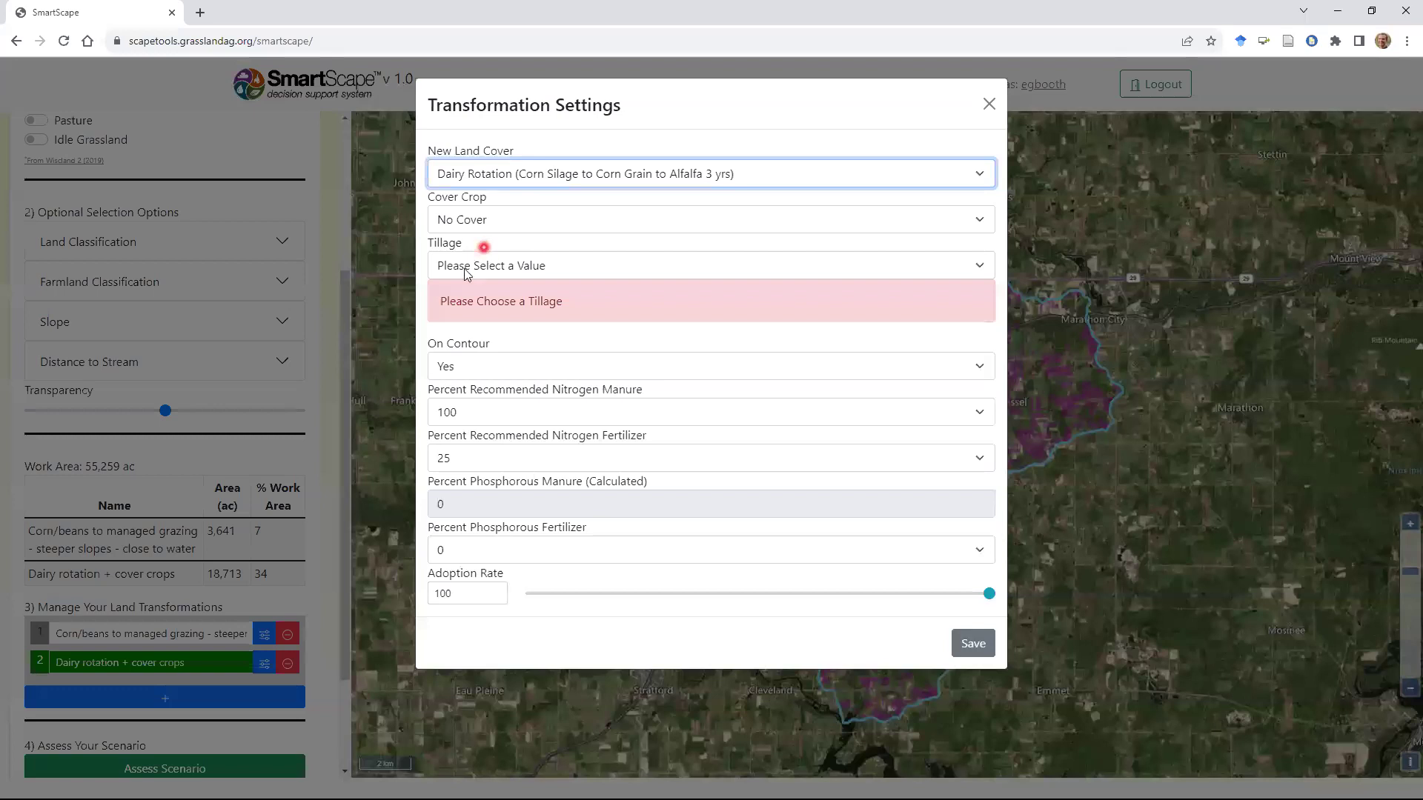
Set the dairy rotation's cover crop to Grazed Cover Interseeded and its tillage to No Till.
click(500, 222)
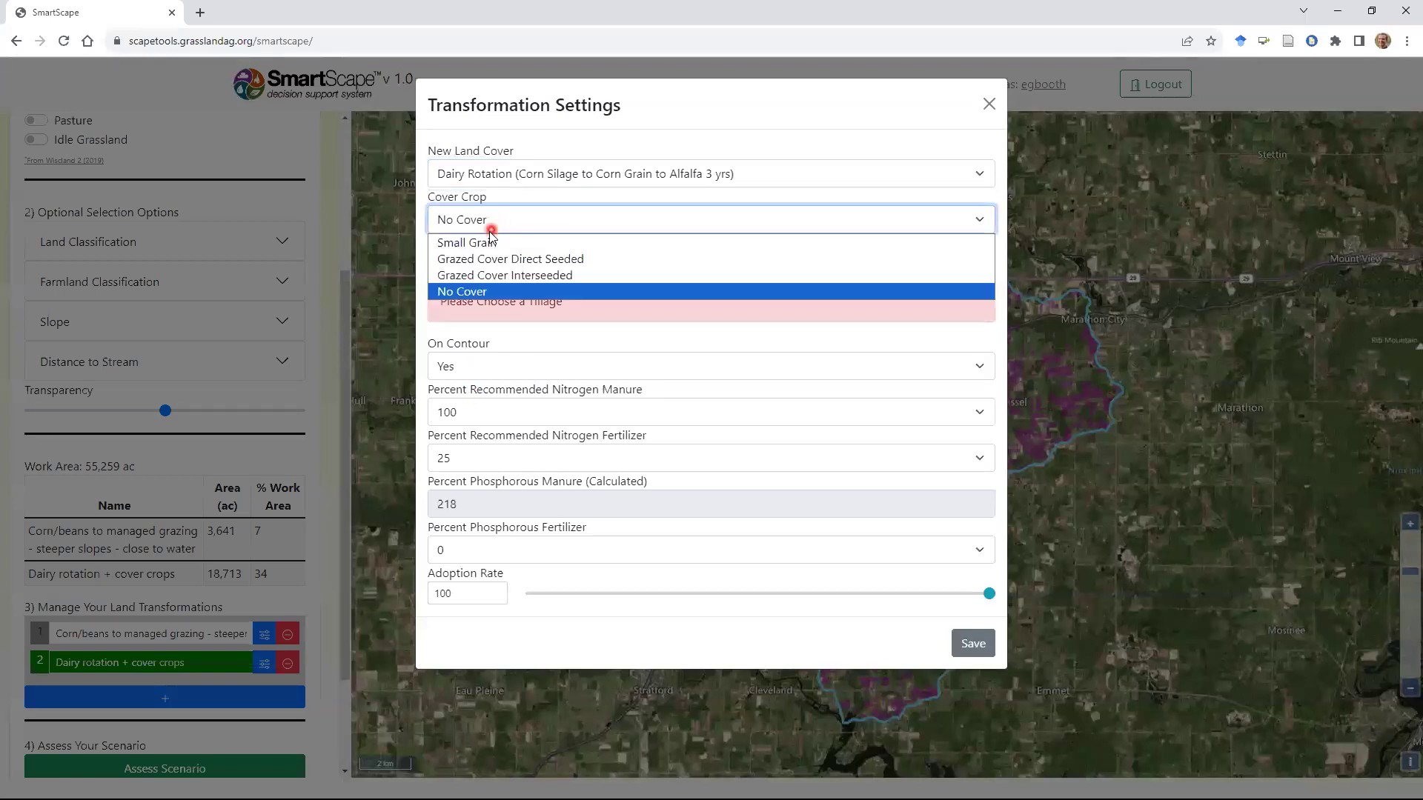
click(475, 275)
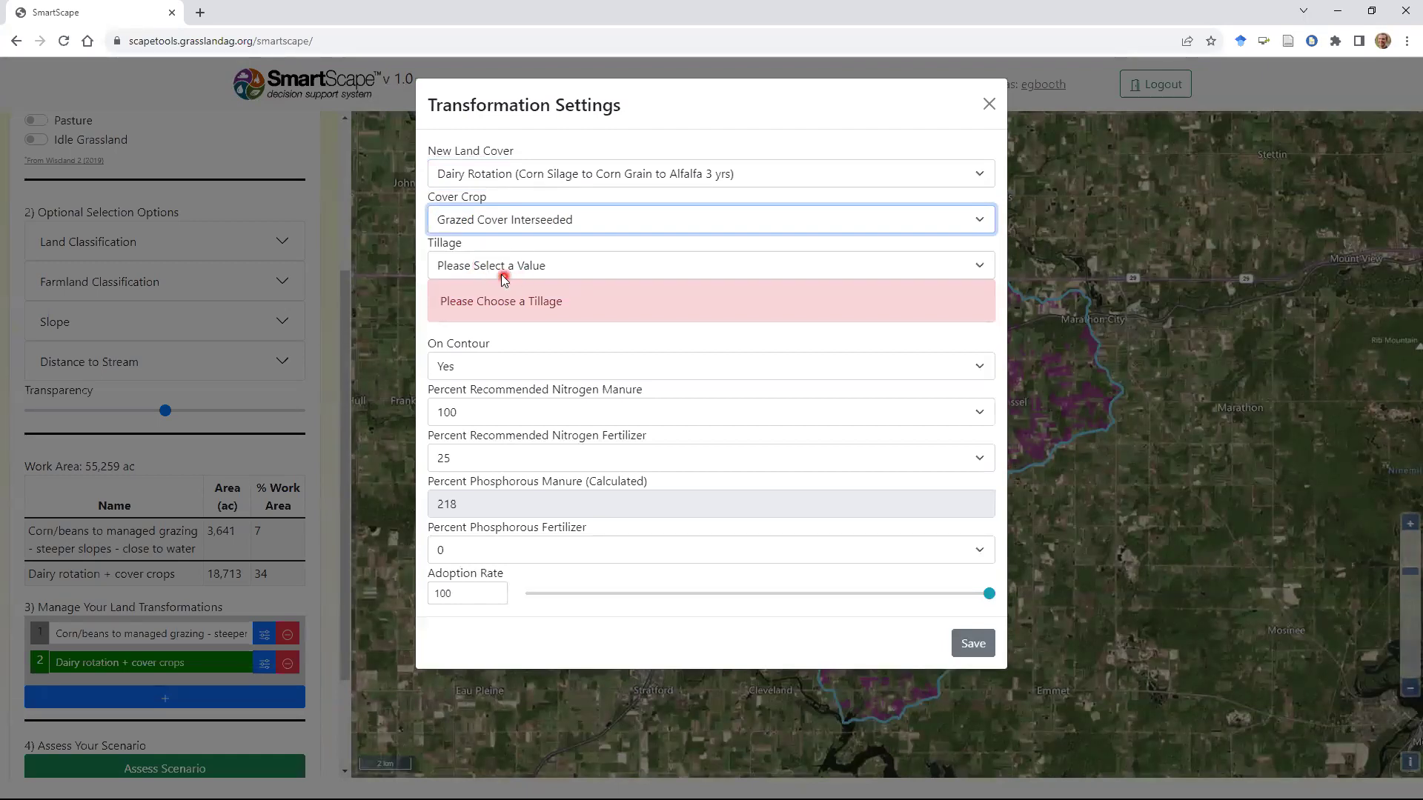
click(480, 266)
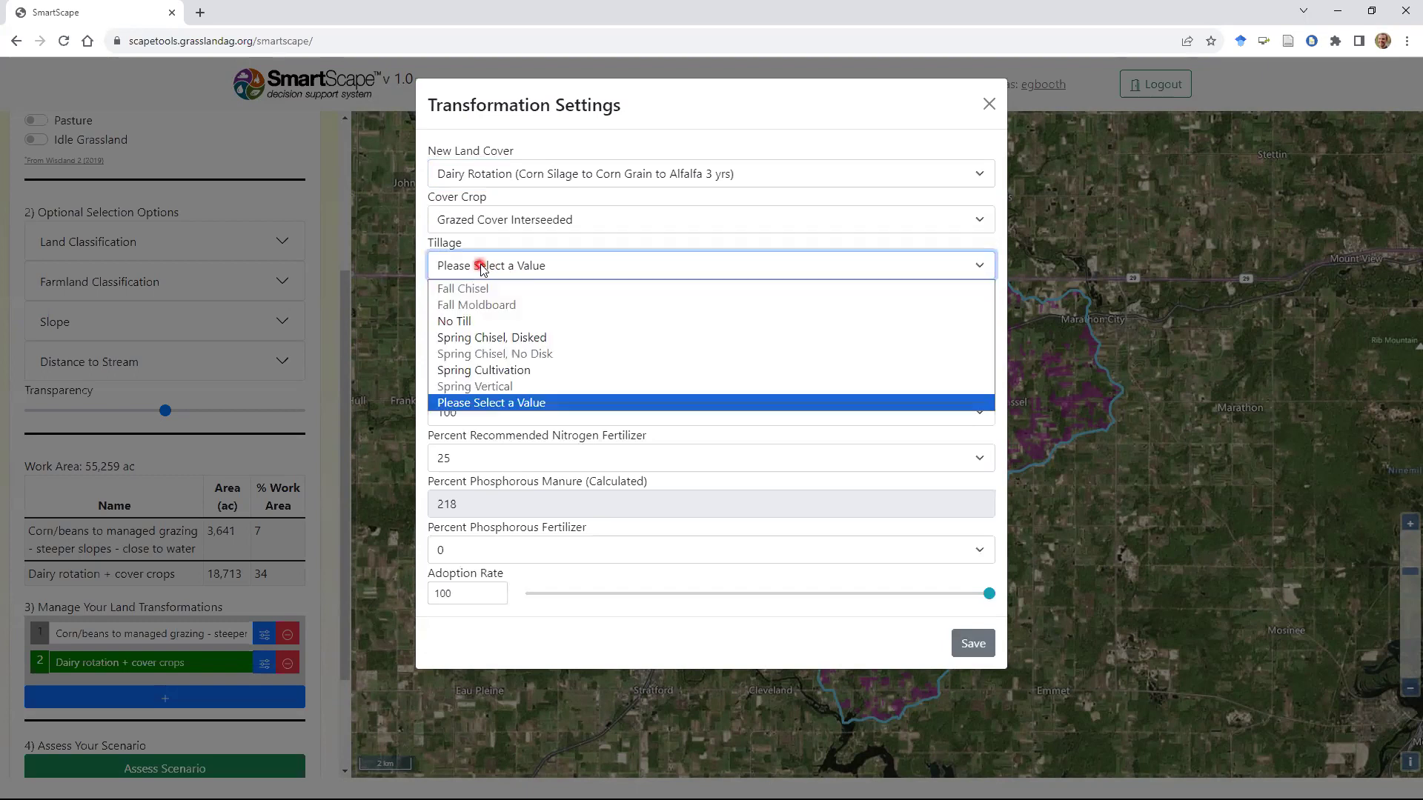
click(465, 321)
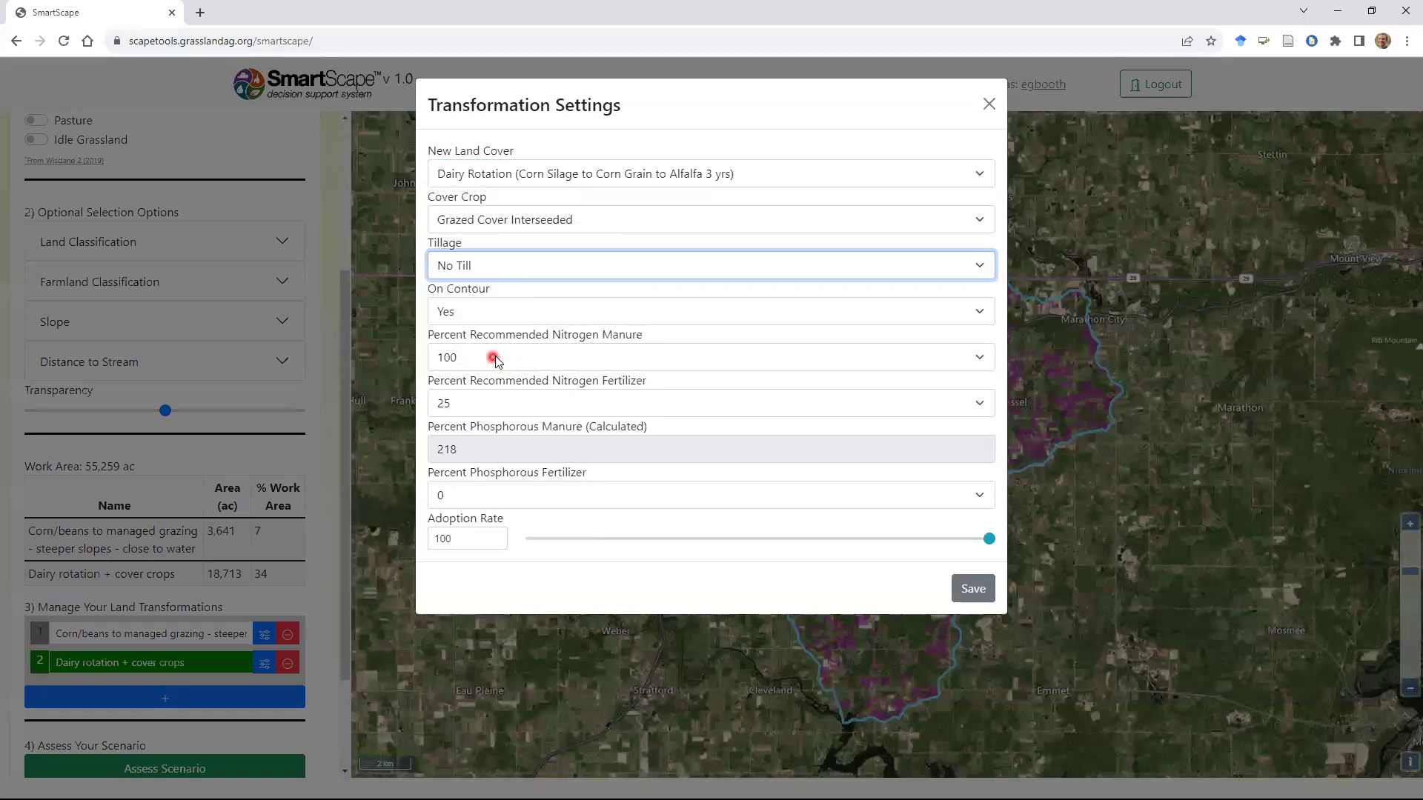
Examine the nutrient settings, reading the guidance and choices for Percent Recommended Nitrogen Manure.
mouse_move(506, 403)
mouse_move(460, 387)
mouse_move(489, 343)
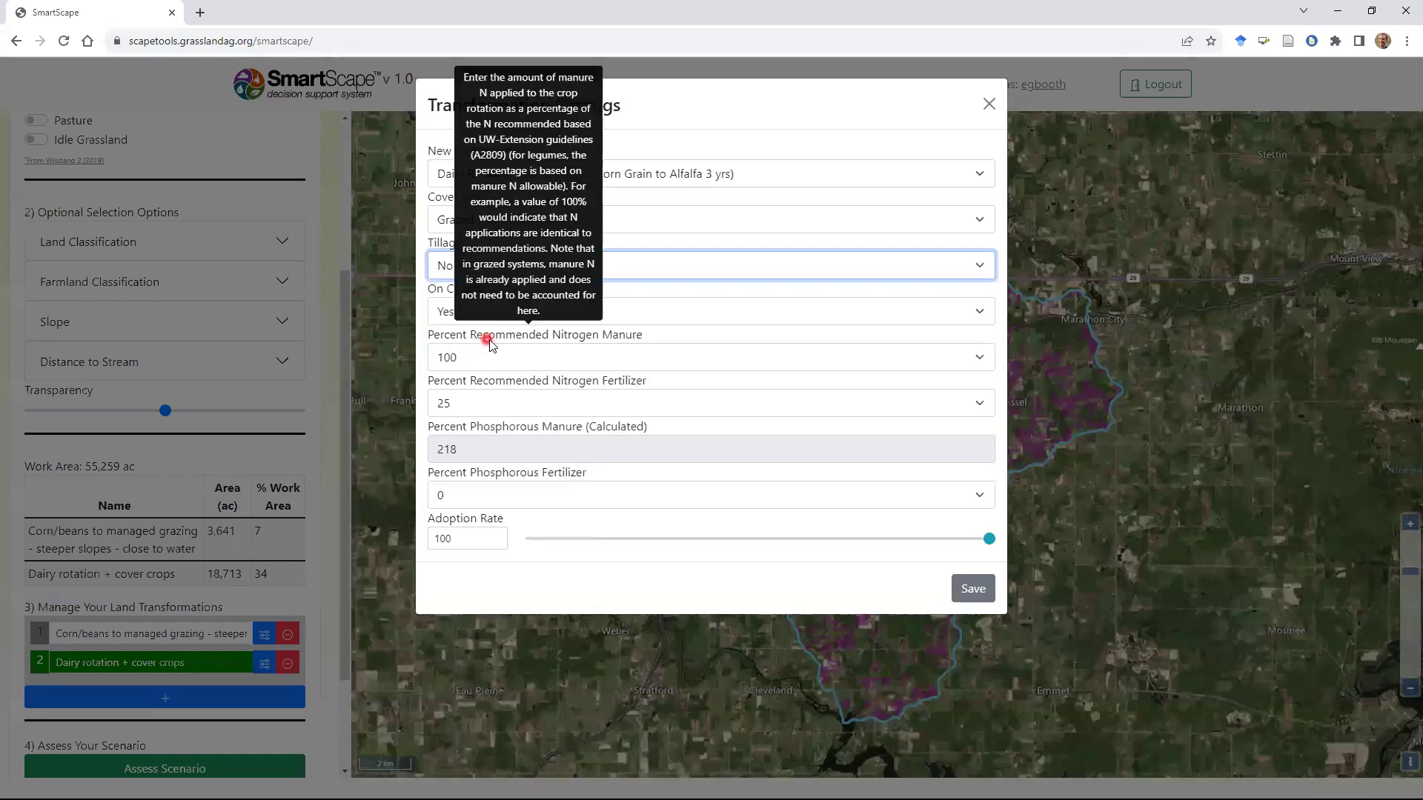
click(568, 358)
click(569, 359)
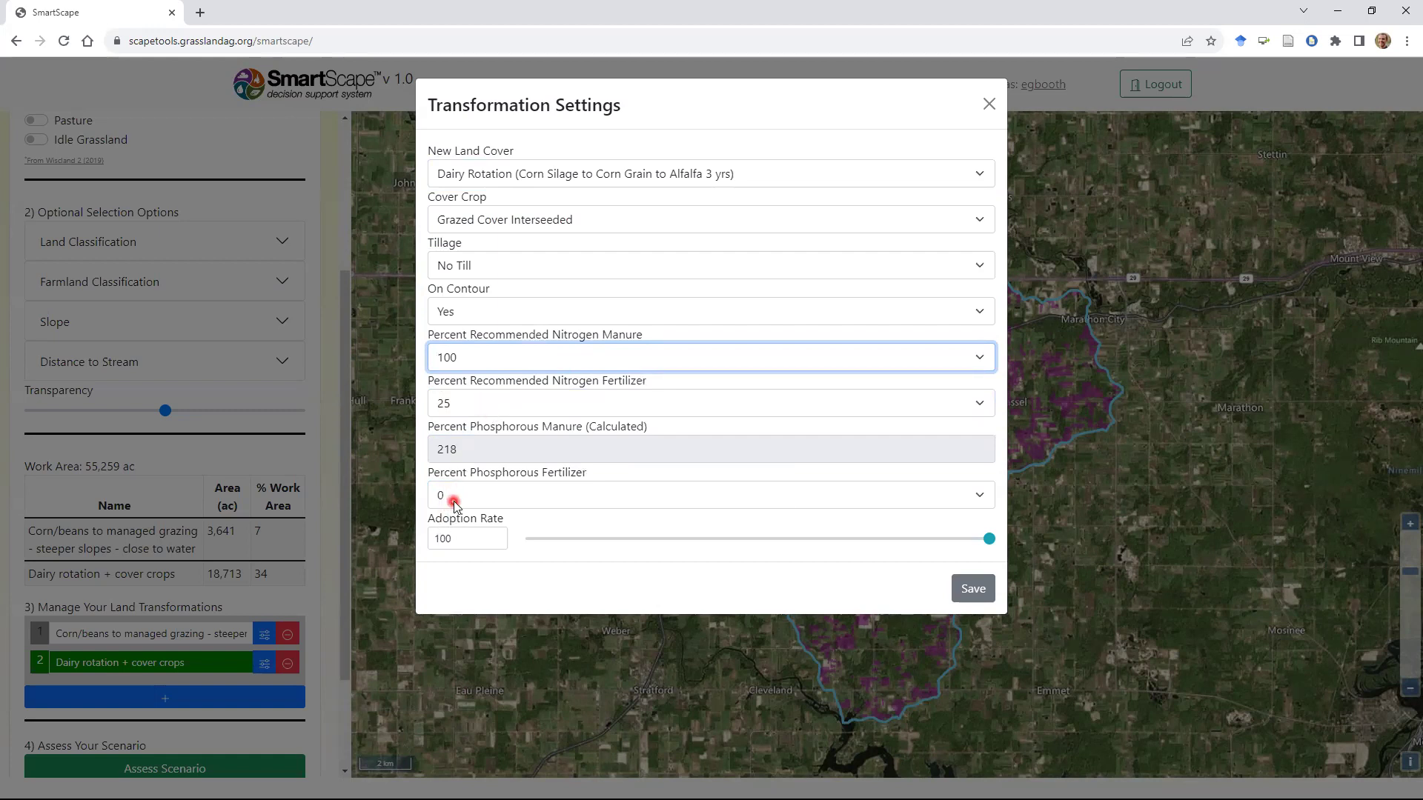
Set the dairy rotation transformation's adoption rate to 50 and save its settings.
mouse_move(543, 472)
click(992, 544)
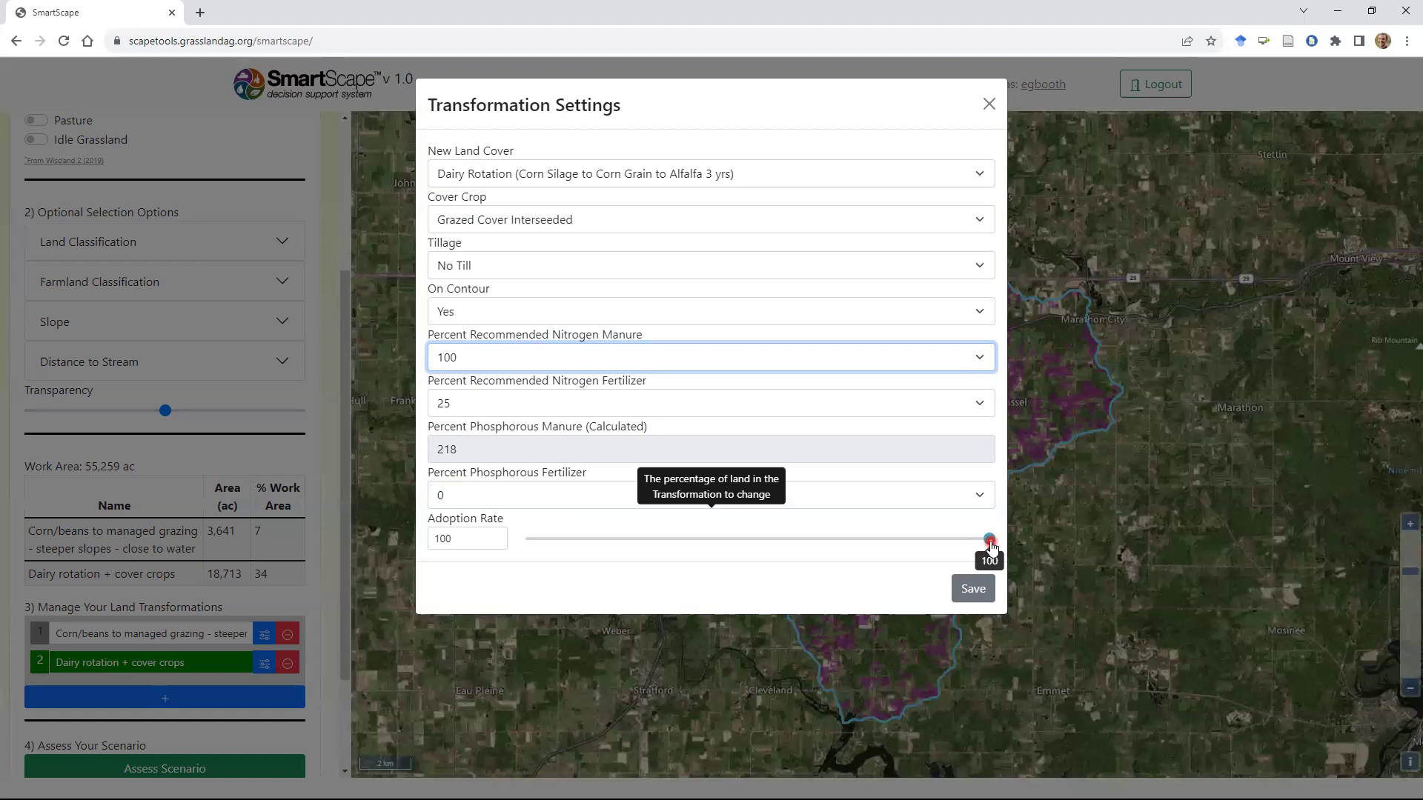
drag(991, 546, 760, 543)
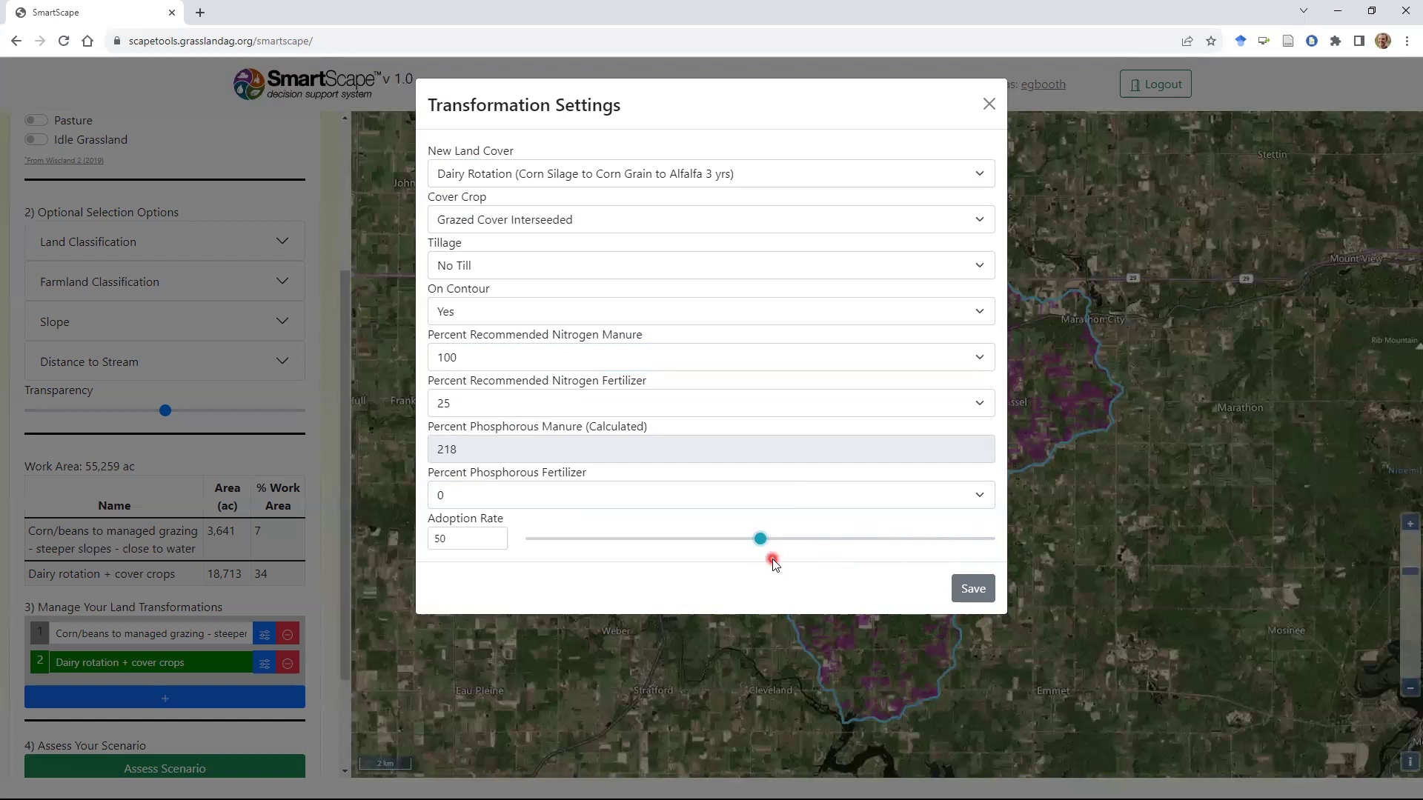
click(971, 590)
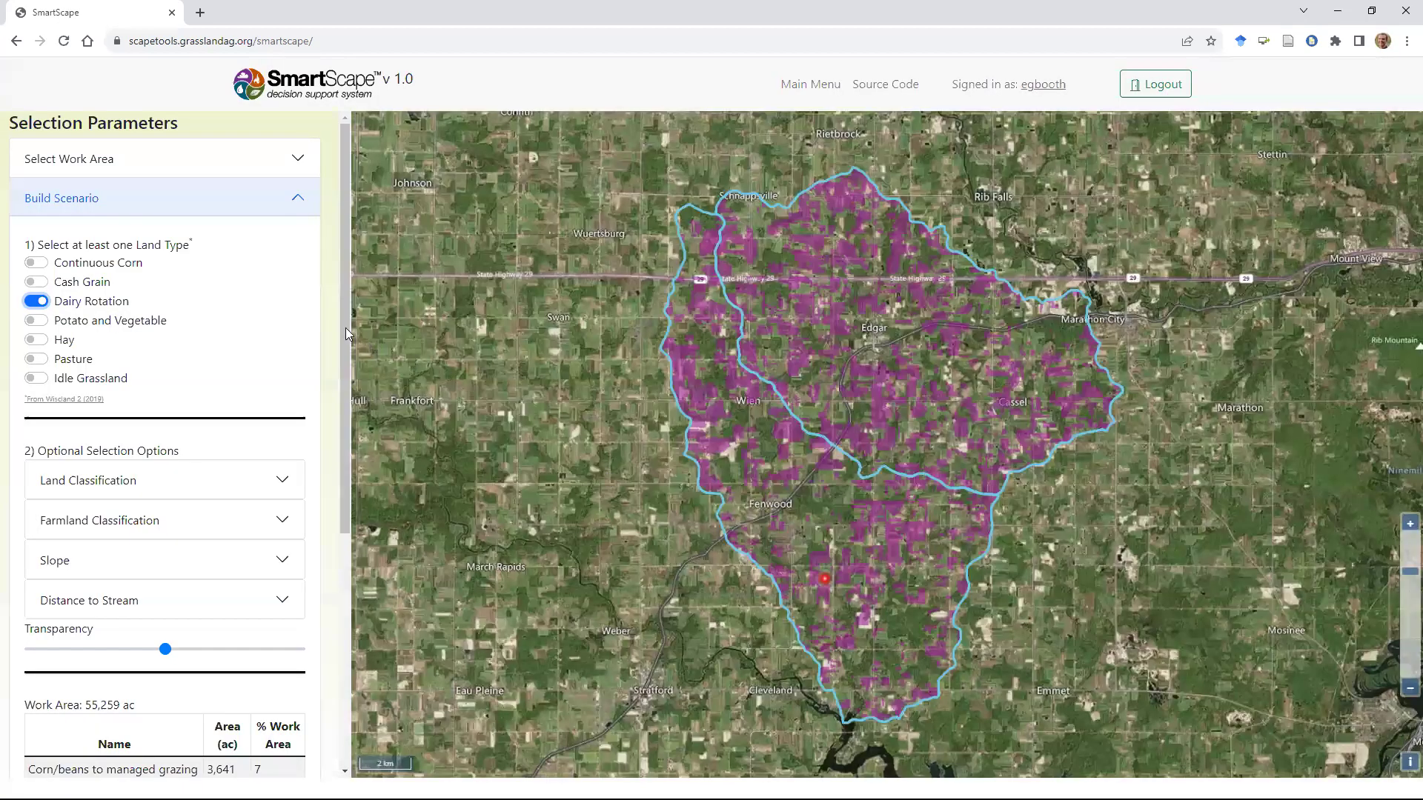
Switch between the managed grazing and dairy rotation transformations to compare their selected areas on the map.
scroll(342, 409, down, 3)
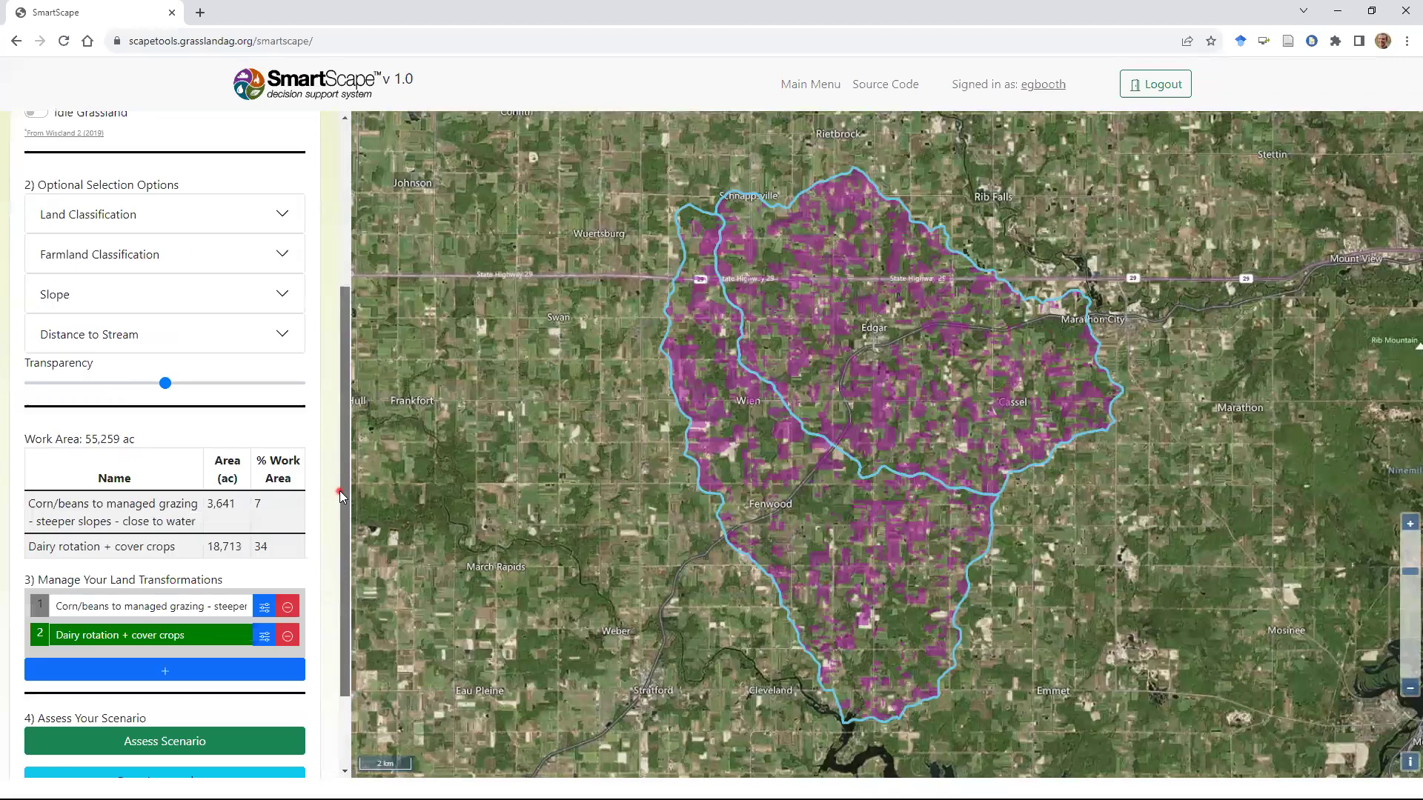
click(127, 608)
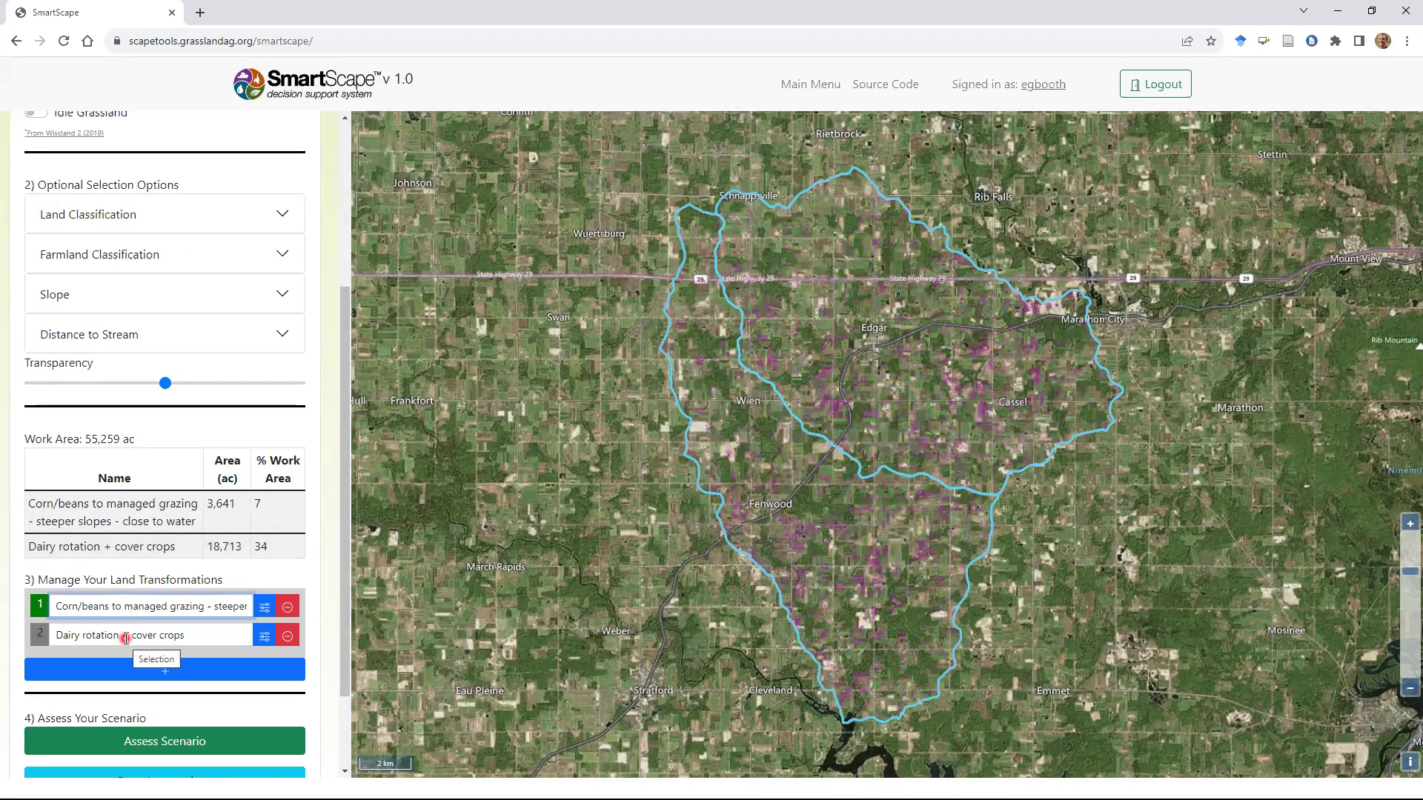
click(126, 637)
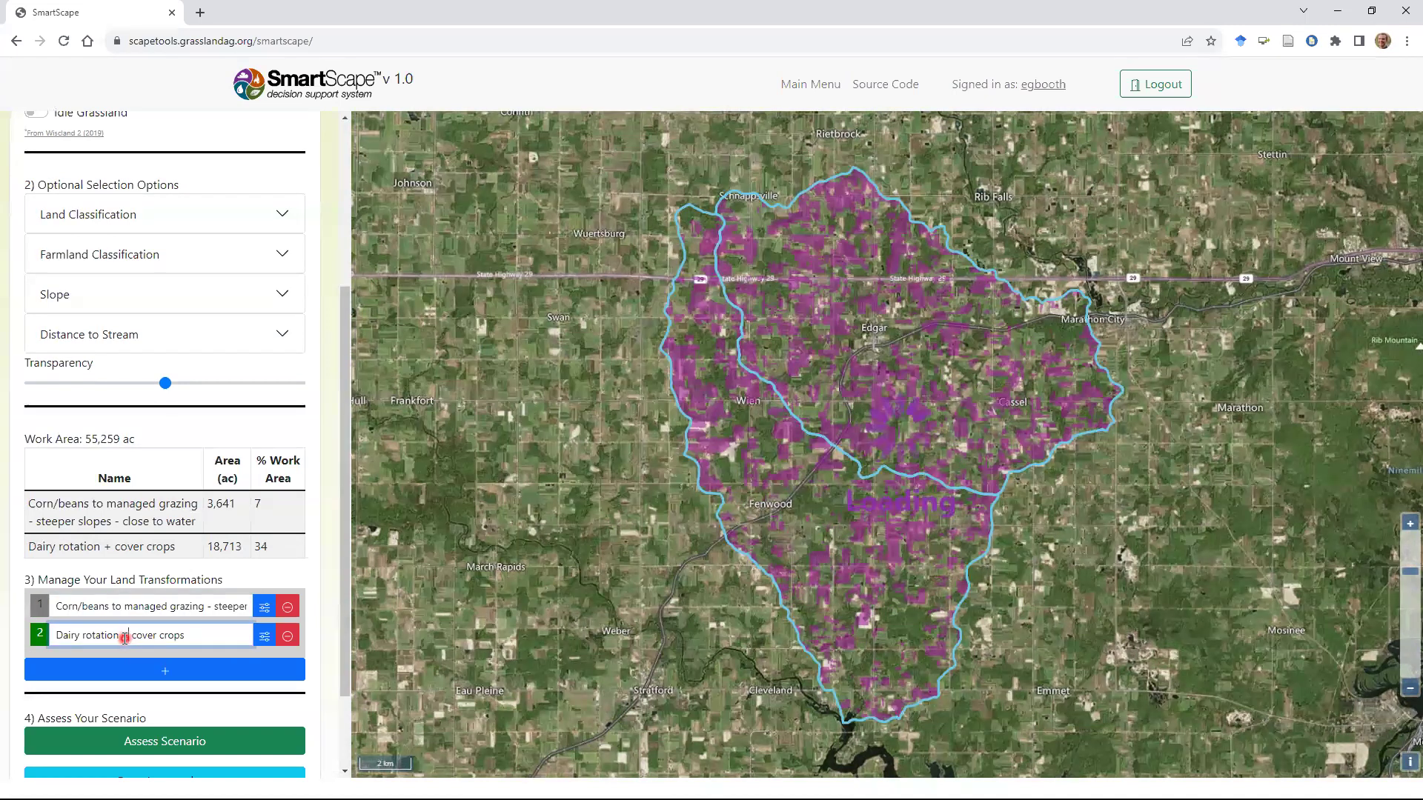
click(128, 606)
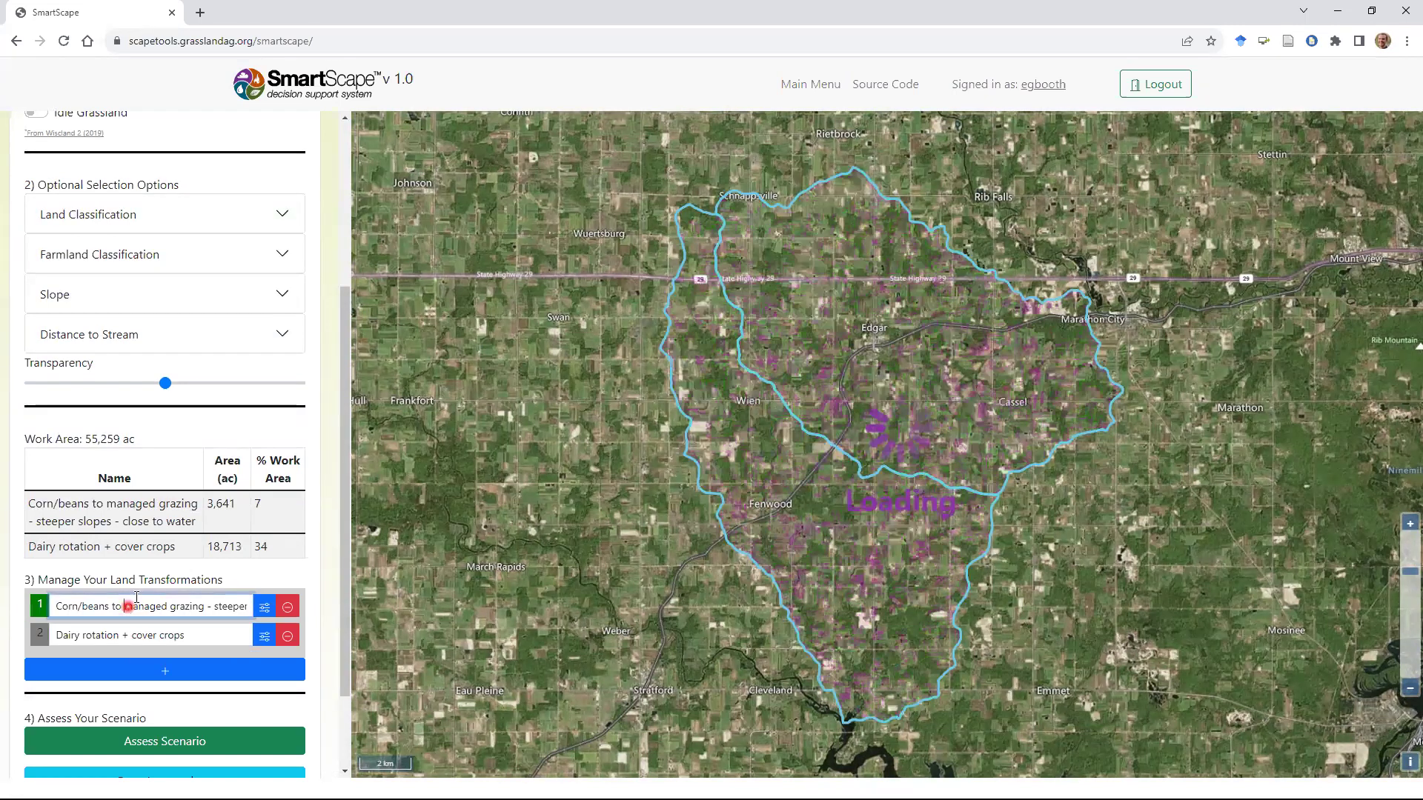
Review the crop land management base assumptions, including the tillage choices and the calculated phosphorous manure guidance, leaving them unedited.
scroll(169, 568, down, 2)
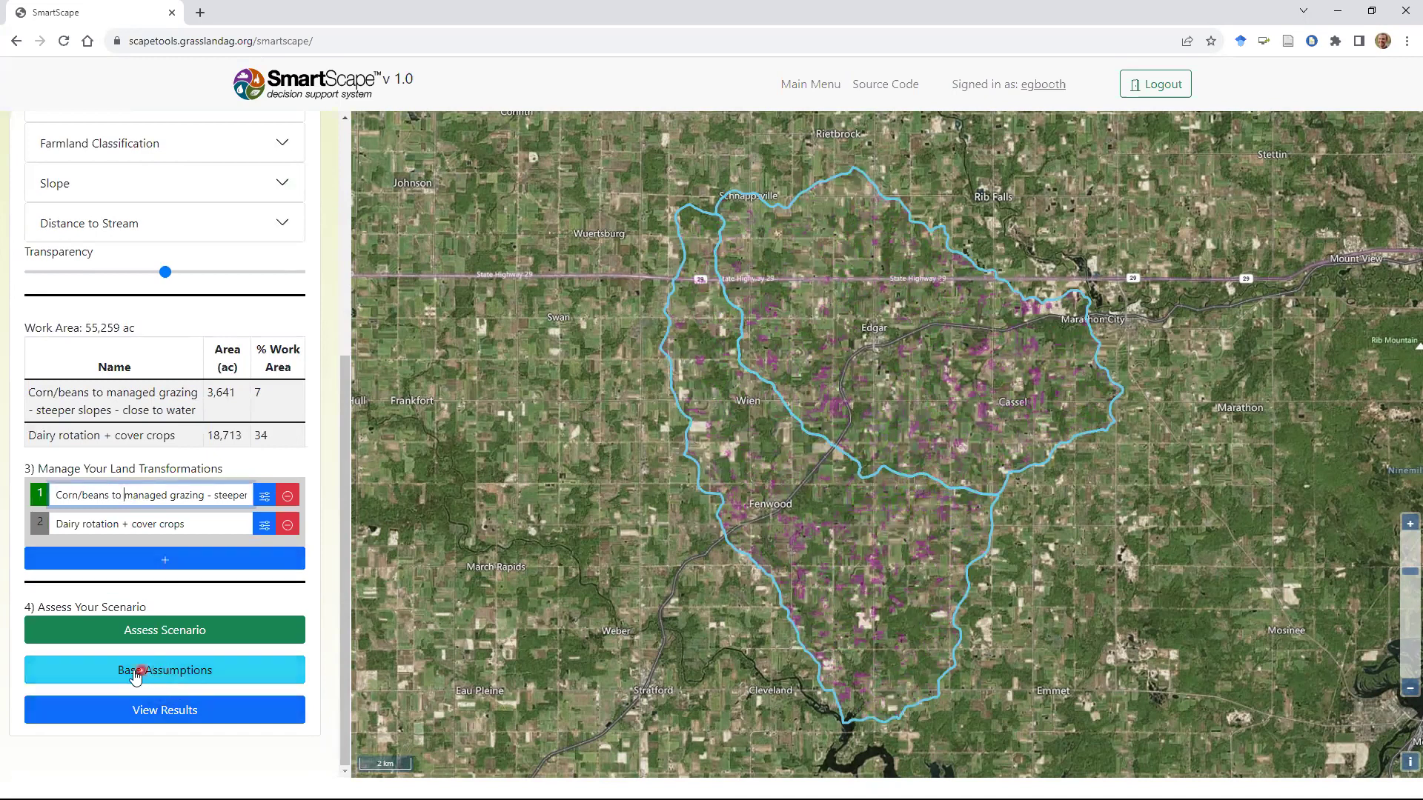
click(136, 670)
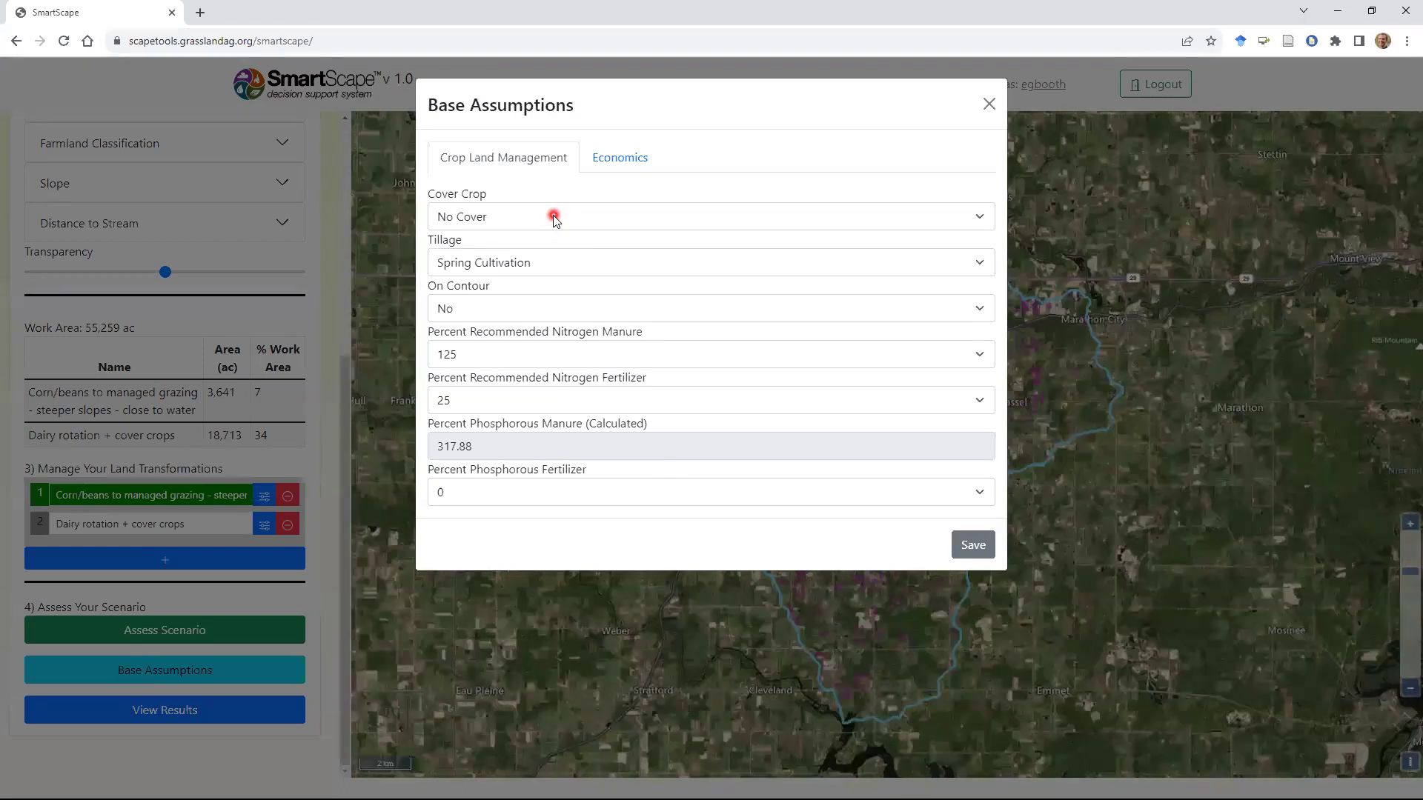
click(543, 266)
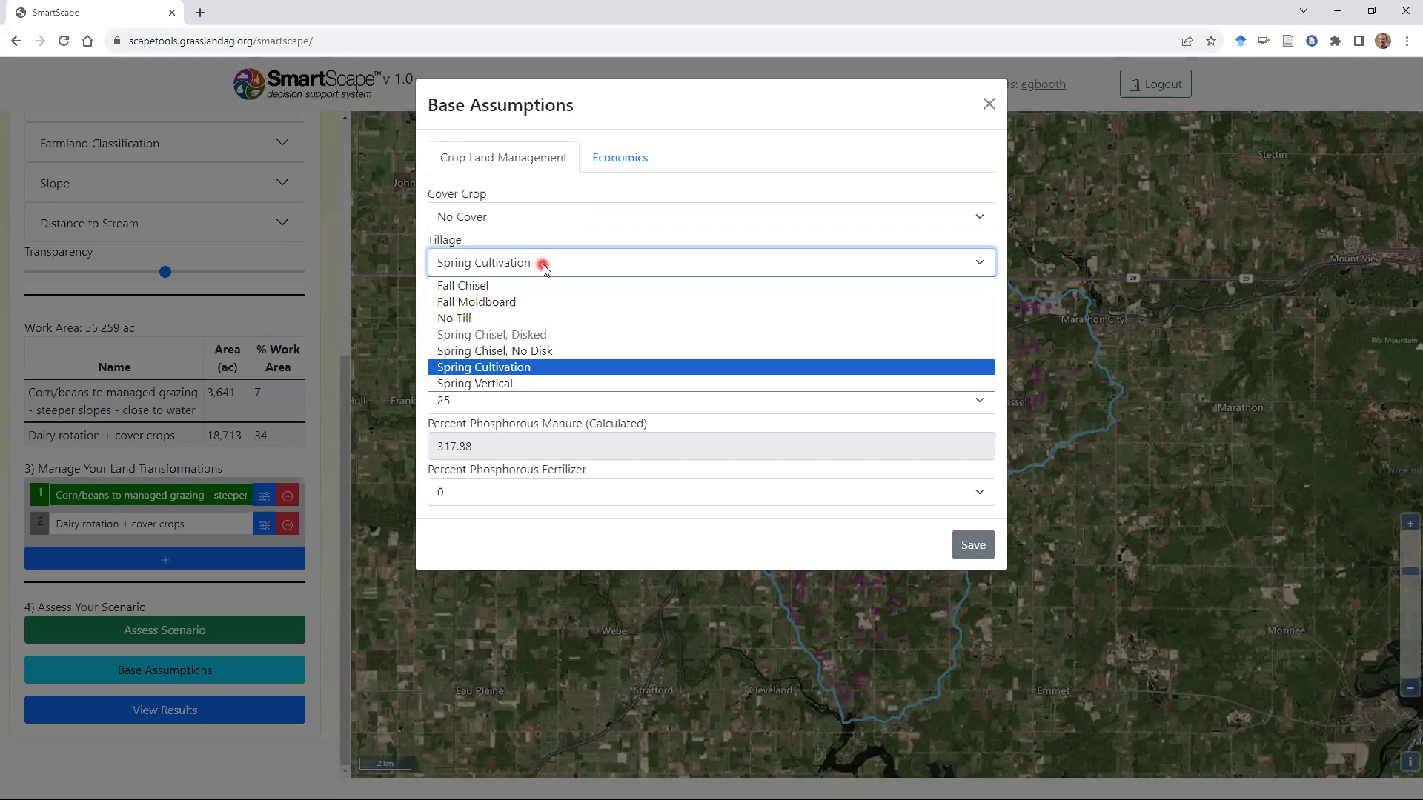
click(422, 267)
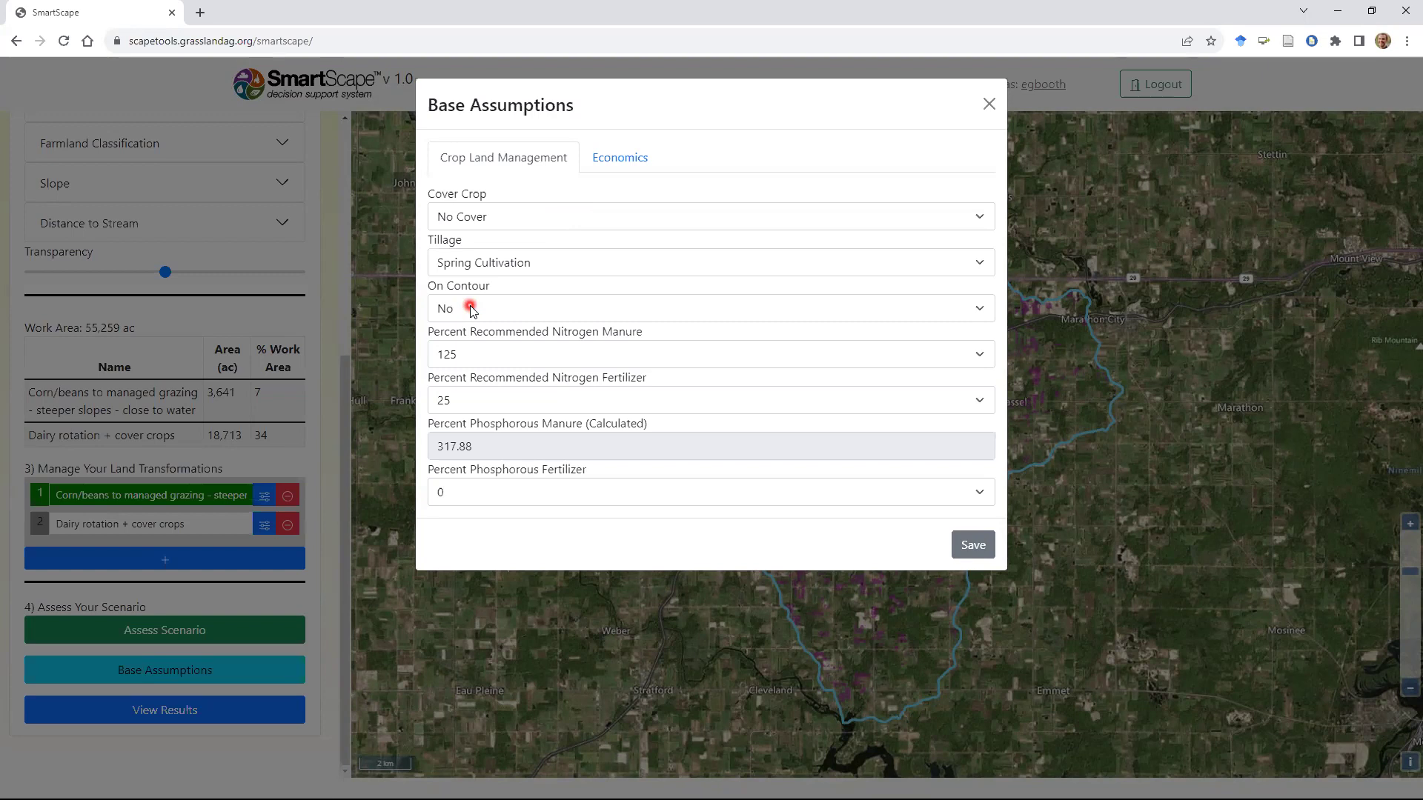
mouse_move(504, 379)
mouse_move(442, 443)
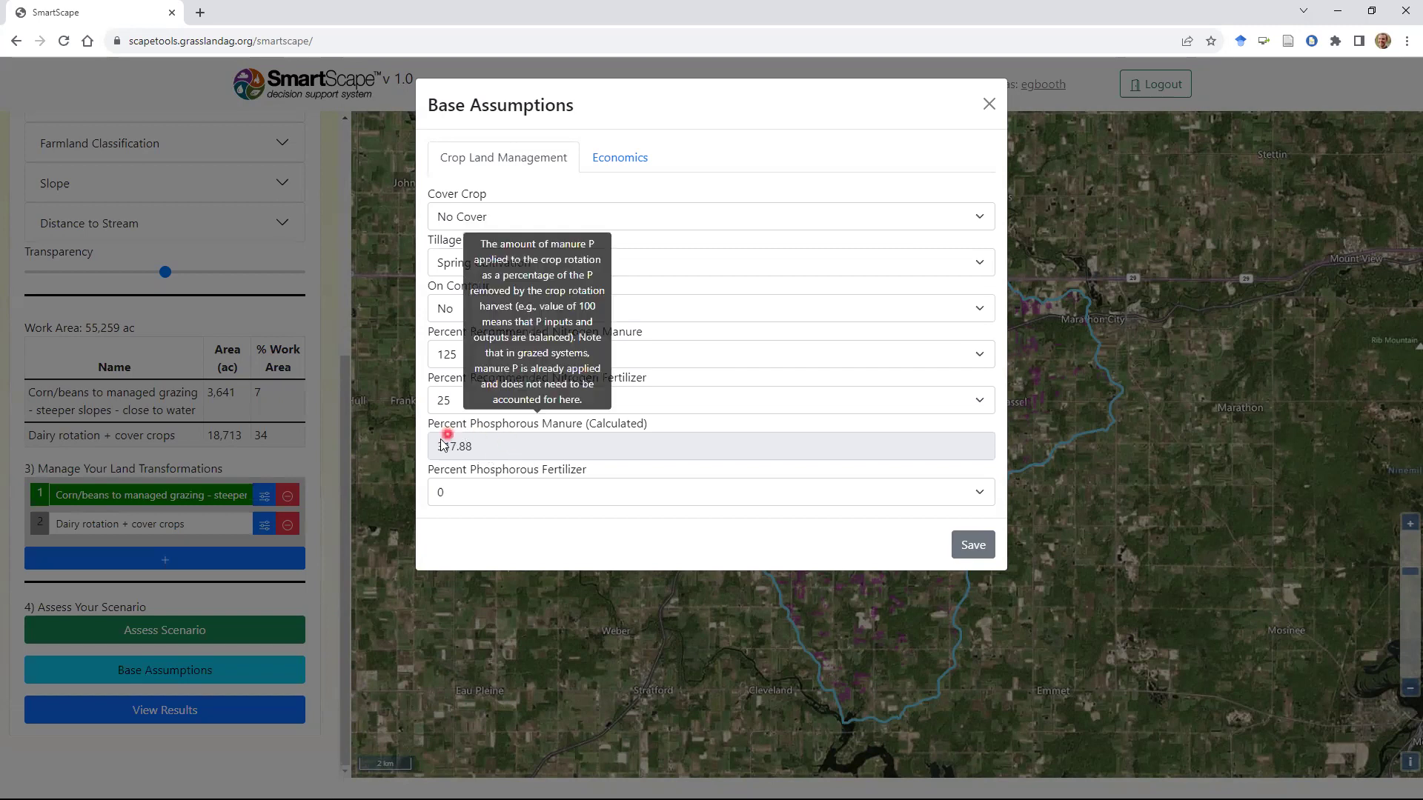
mouse_move(518, 465)
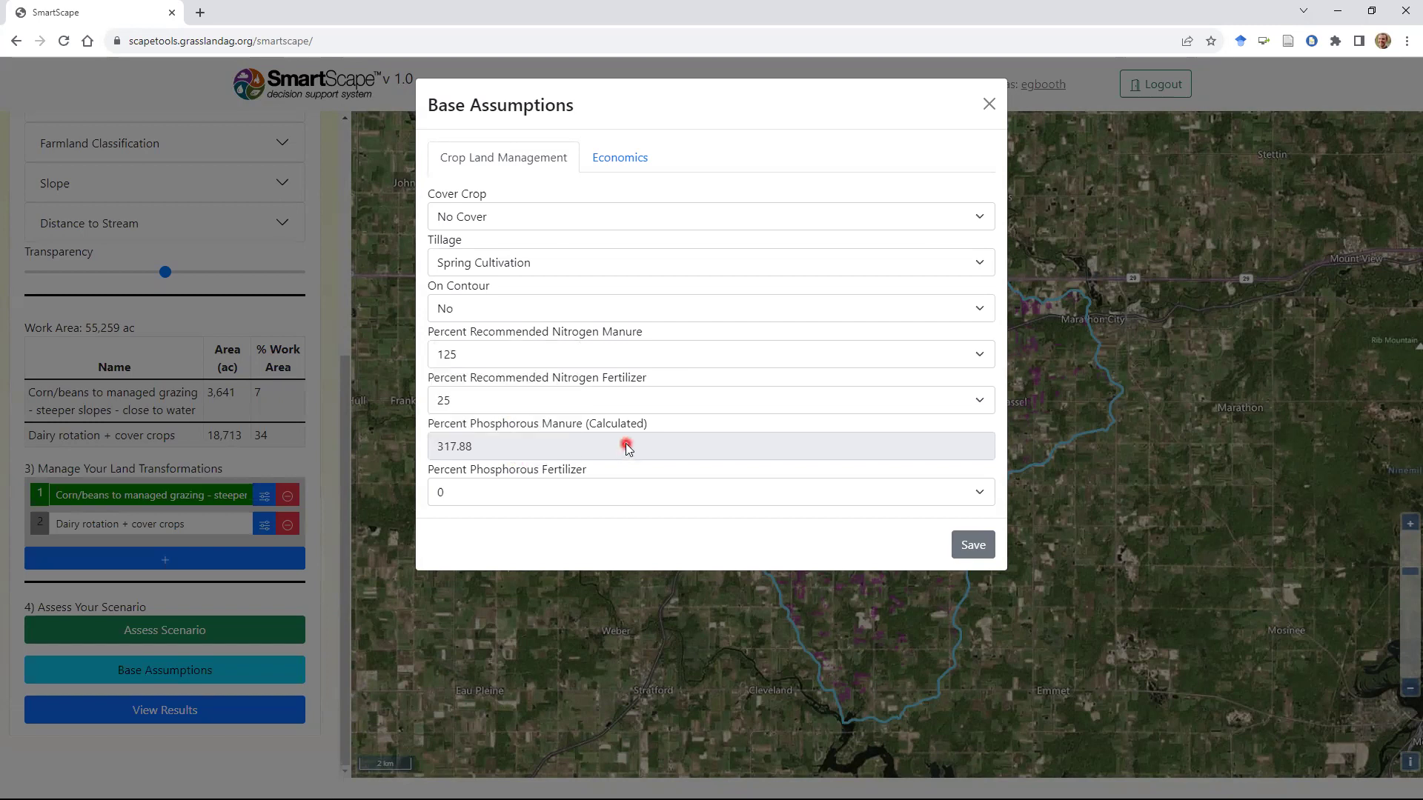
click(988, 105)
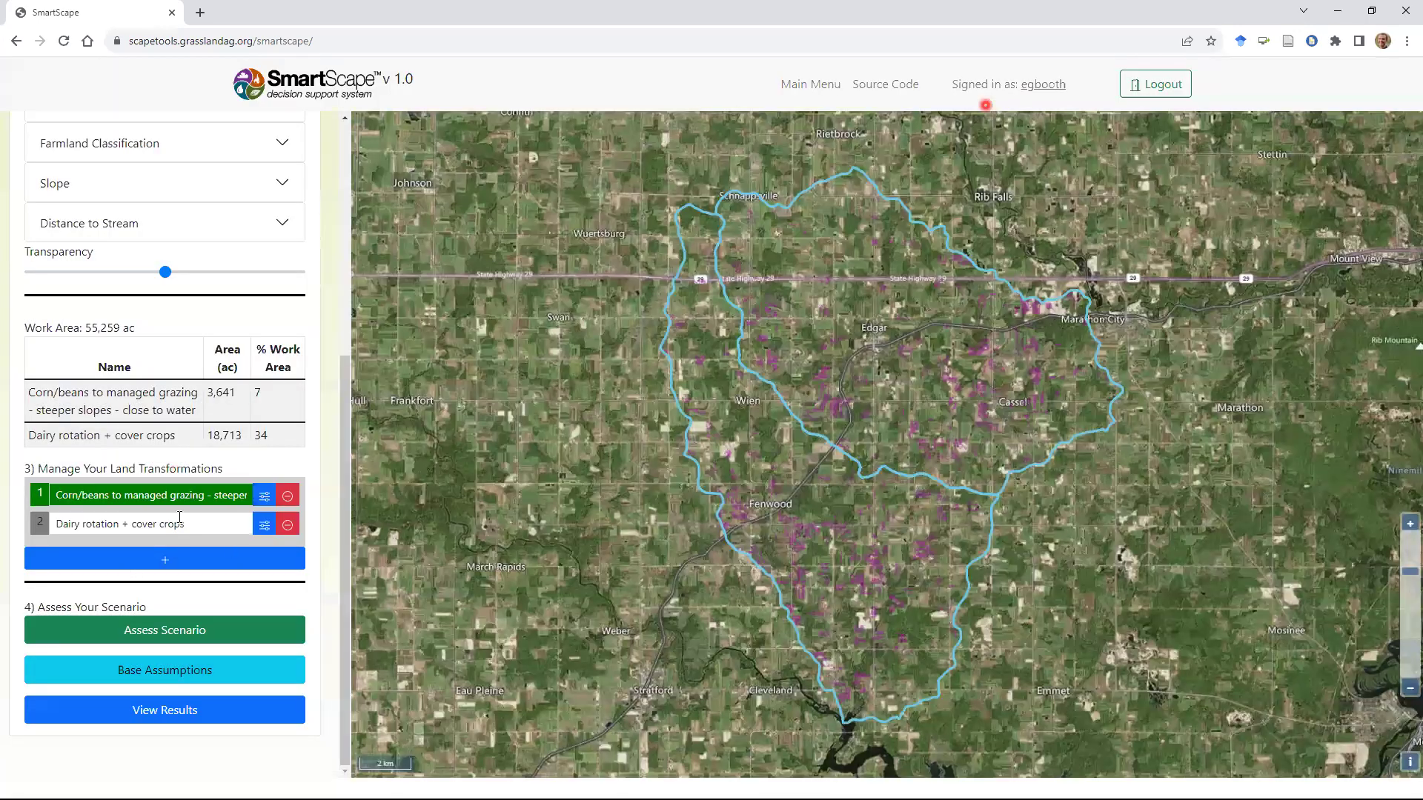
Assess the scenario and examine the By Selection bar charts, comparing base and transformation erosion.
click(157, 630)
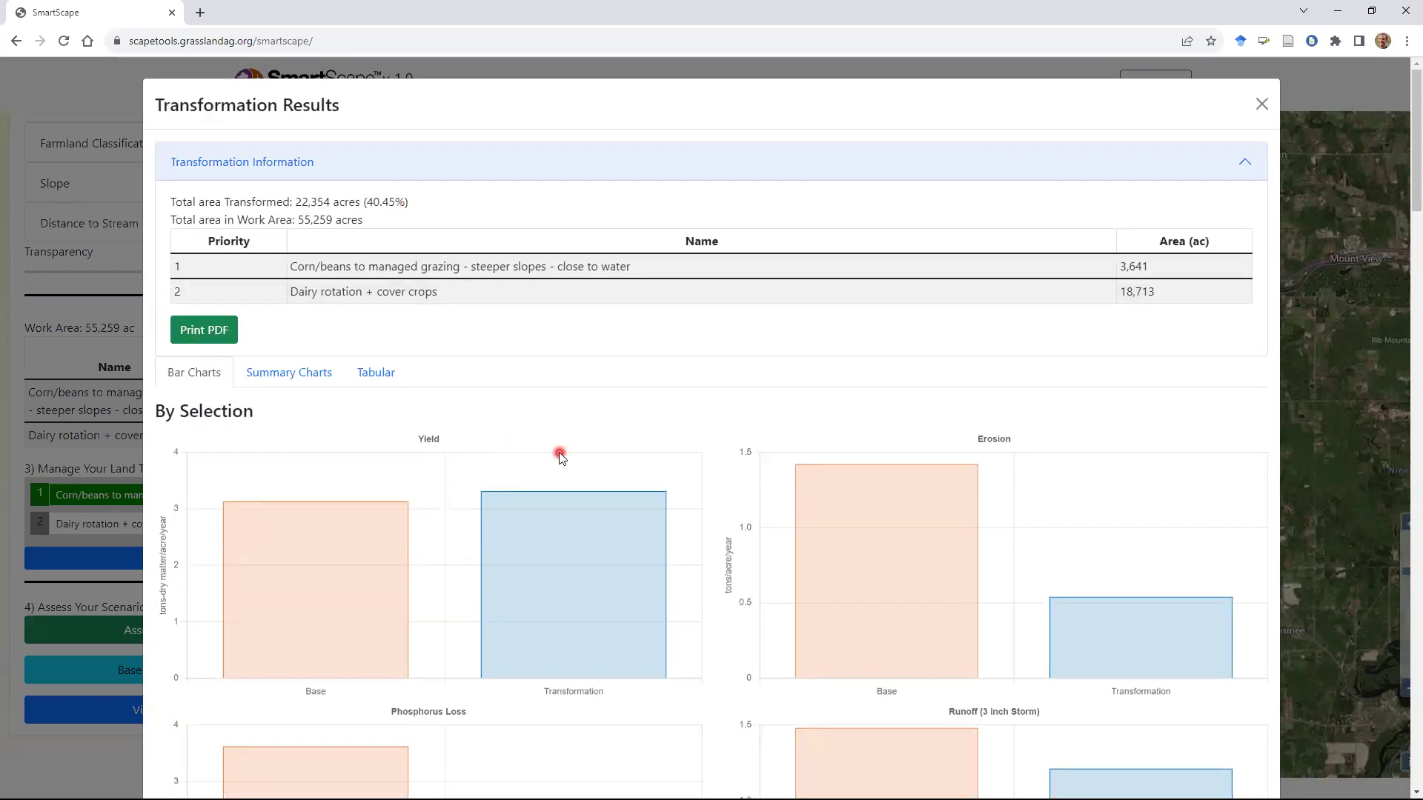
mouse_move(489, 494)
scroll(592, 415, down, 1)
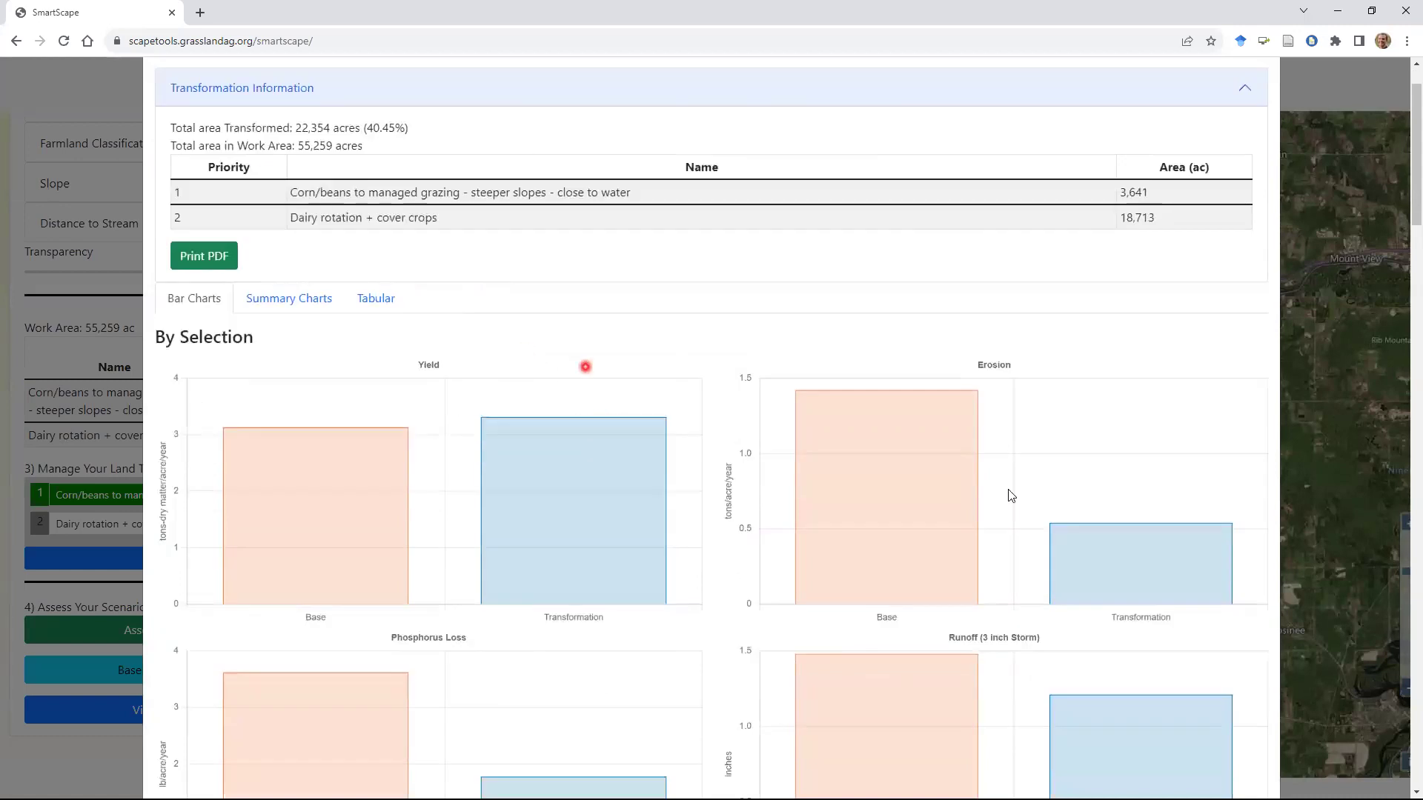
mouse_move(1104, 572)
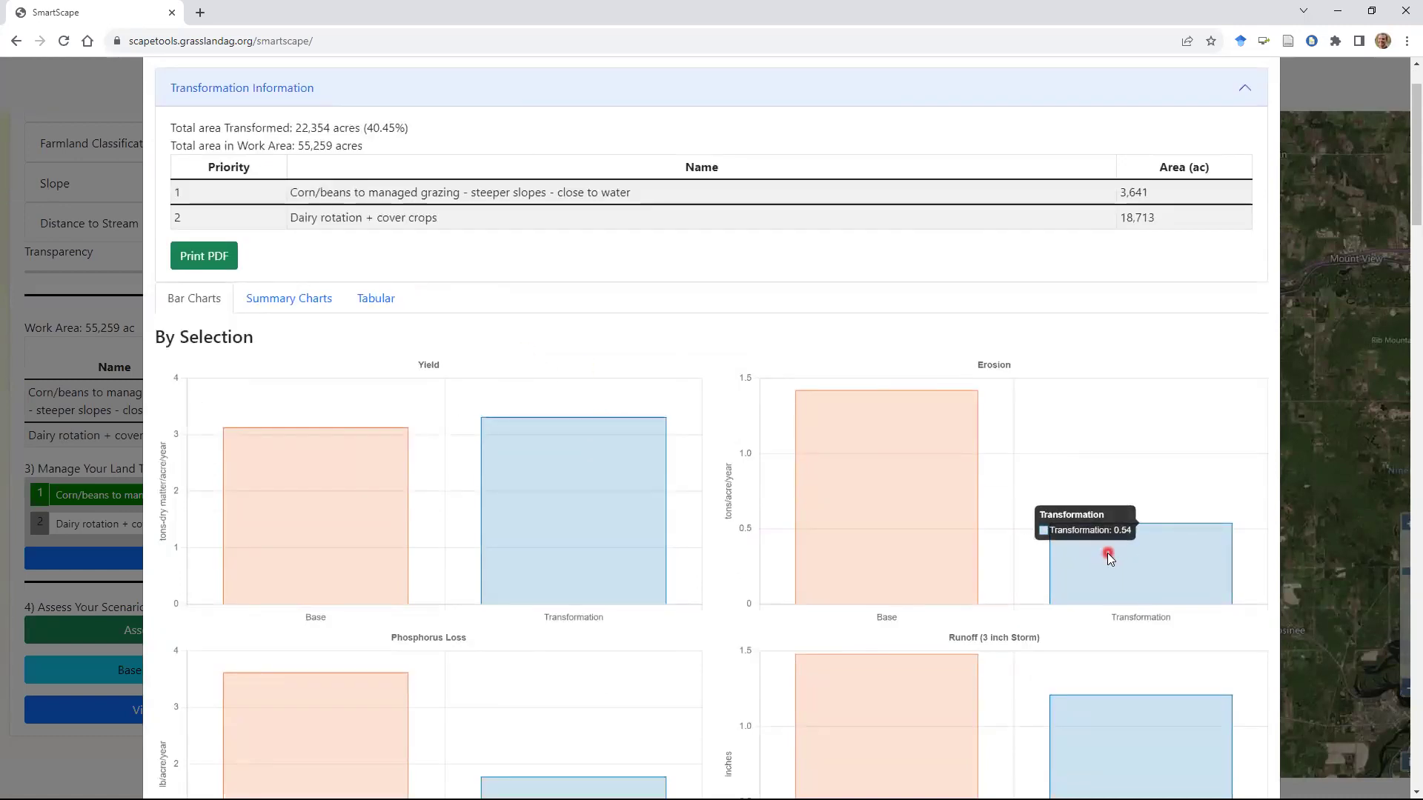
mouse_move(950, 520)
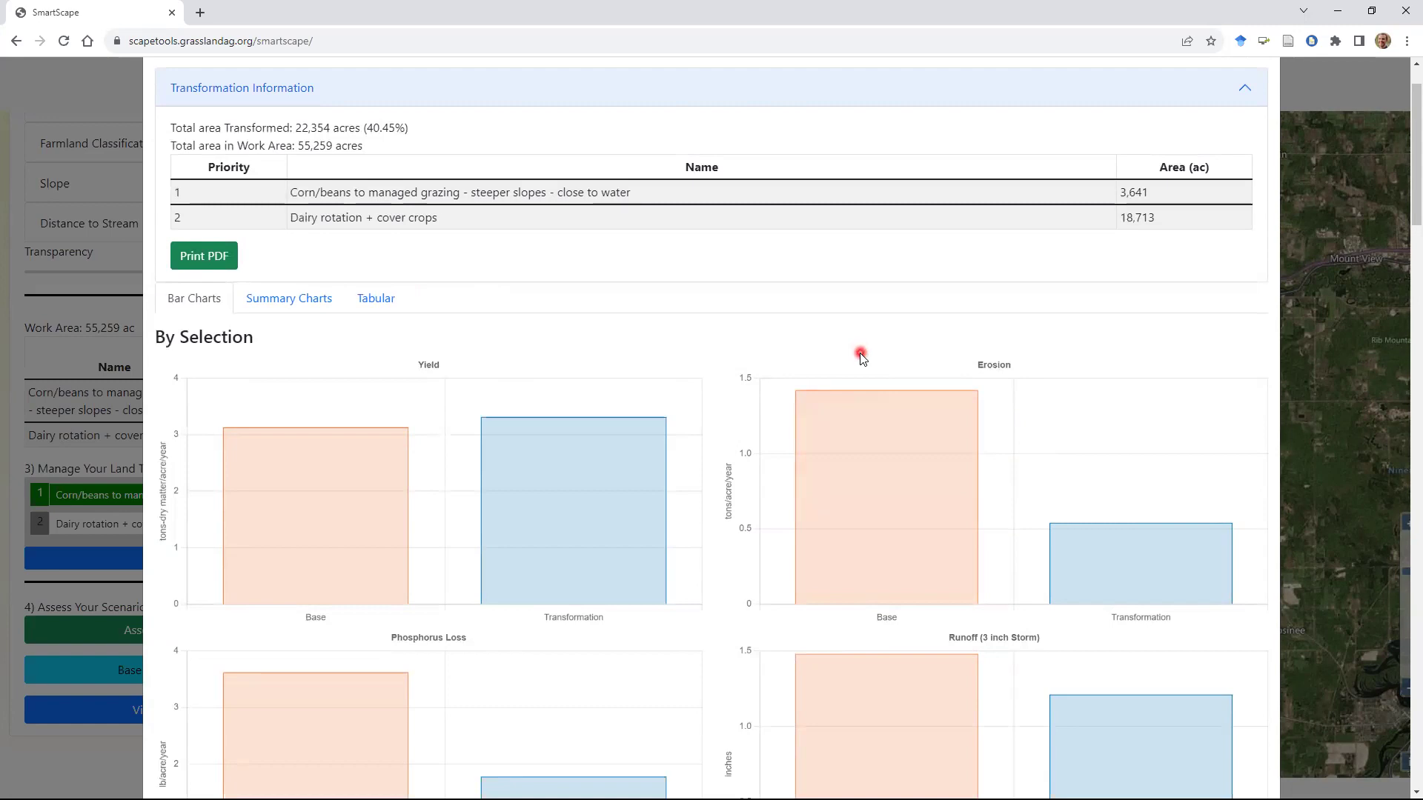
scroll(861, 353, up, 1)
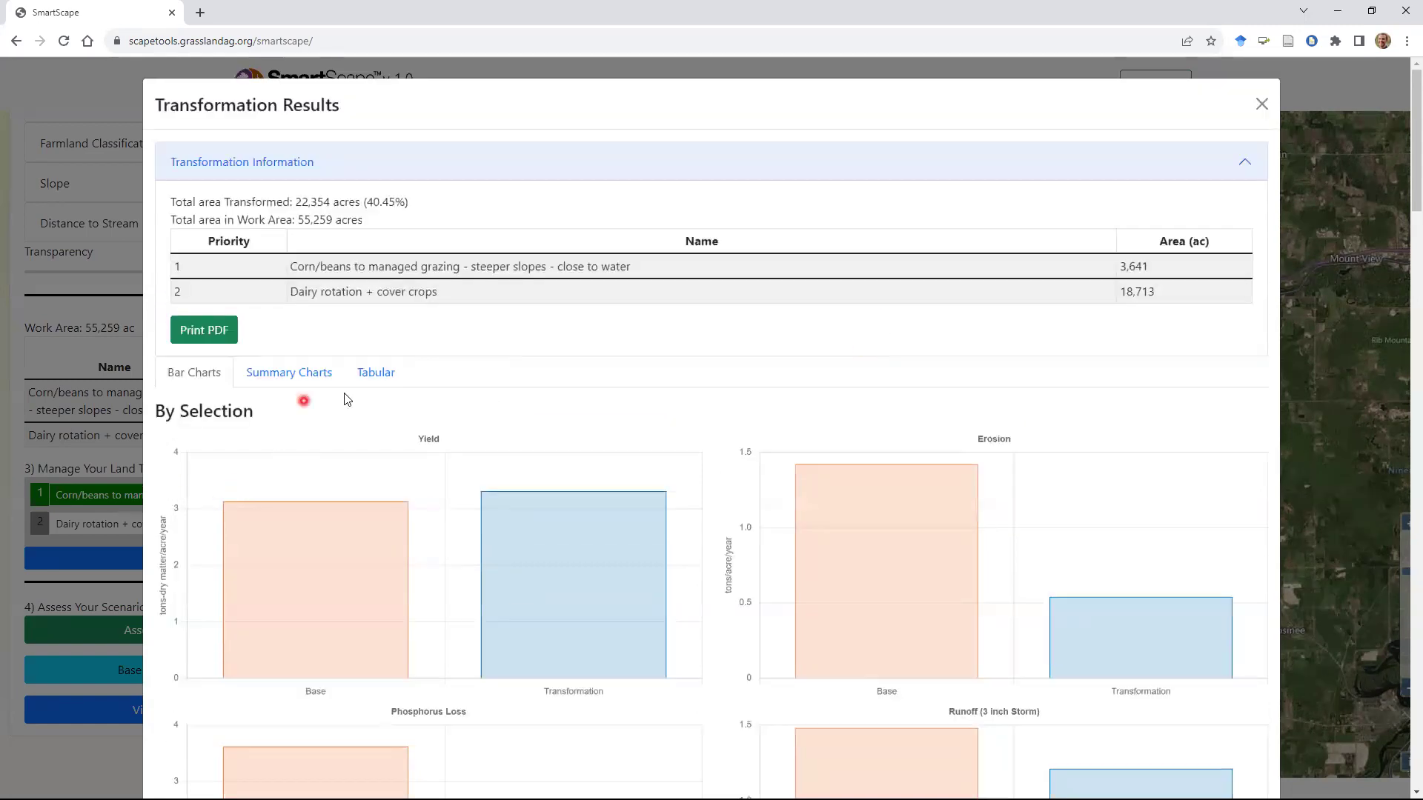
Examine the tabular results by selection and by watershed, comparing base with transformation values, and close the results.
click(378, 370)
scroll(597, 501, down, 5)
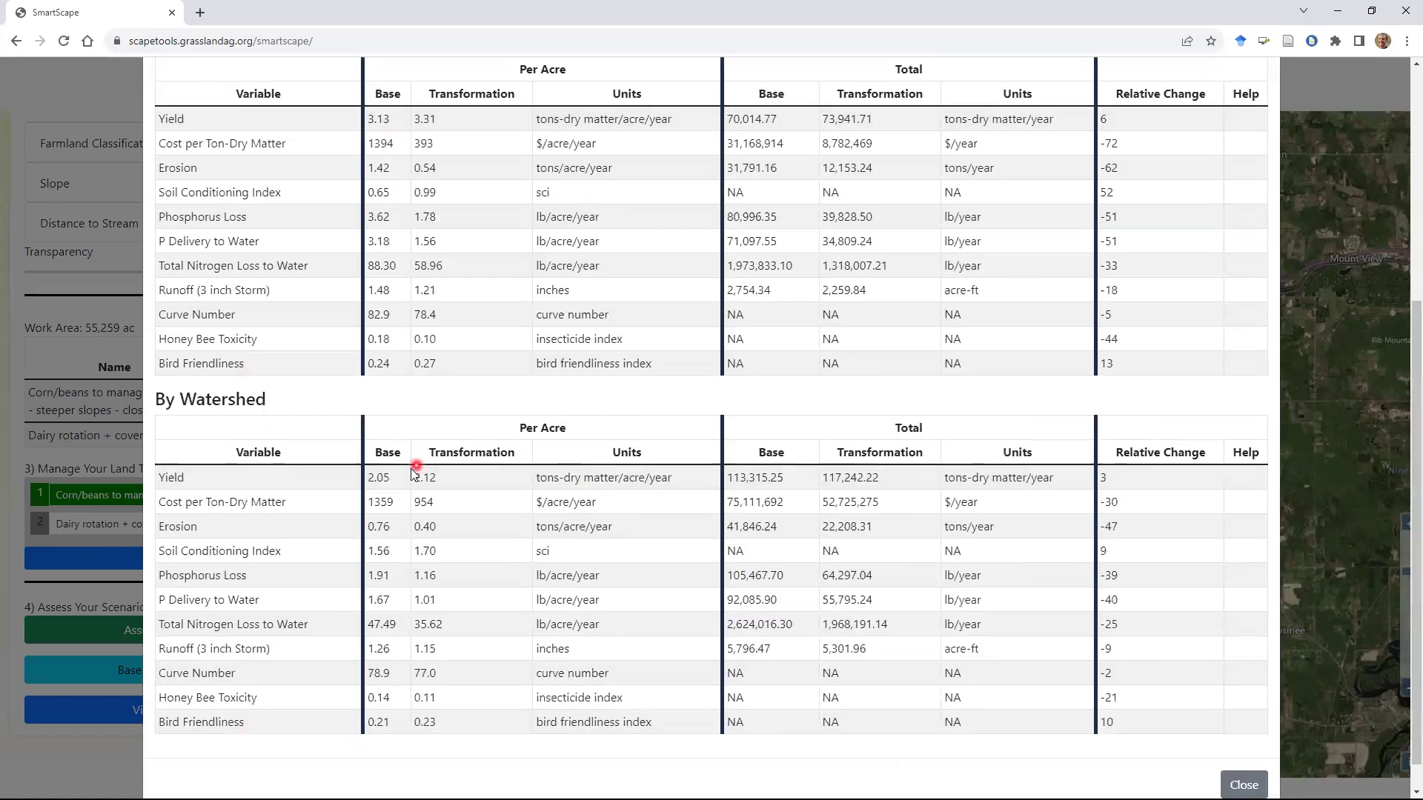
scroll(492, 501, up, 3)
scroll(845, 250, up, 2)
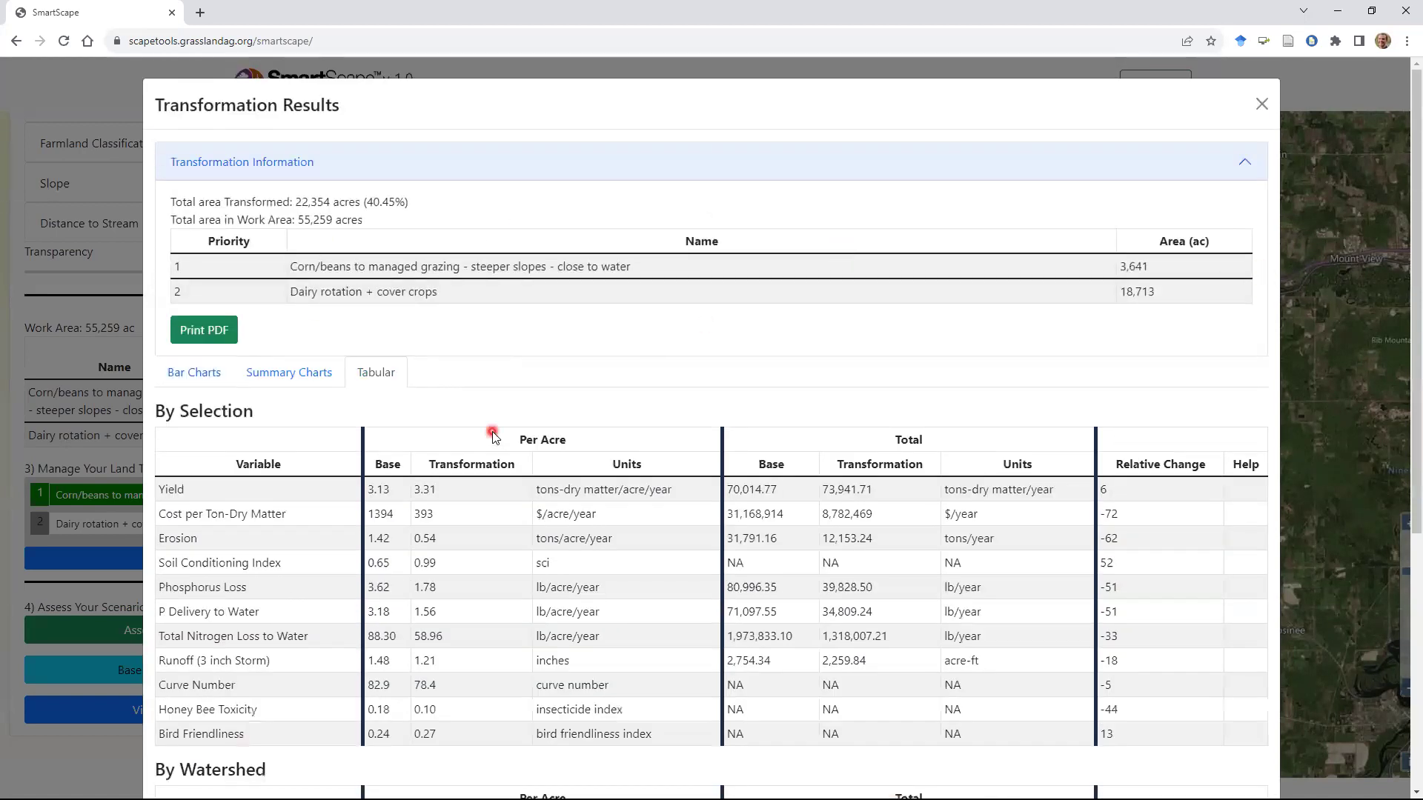
scroll(552, 382, down, 3)
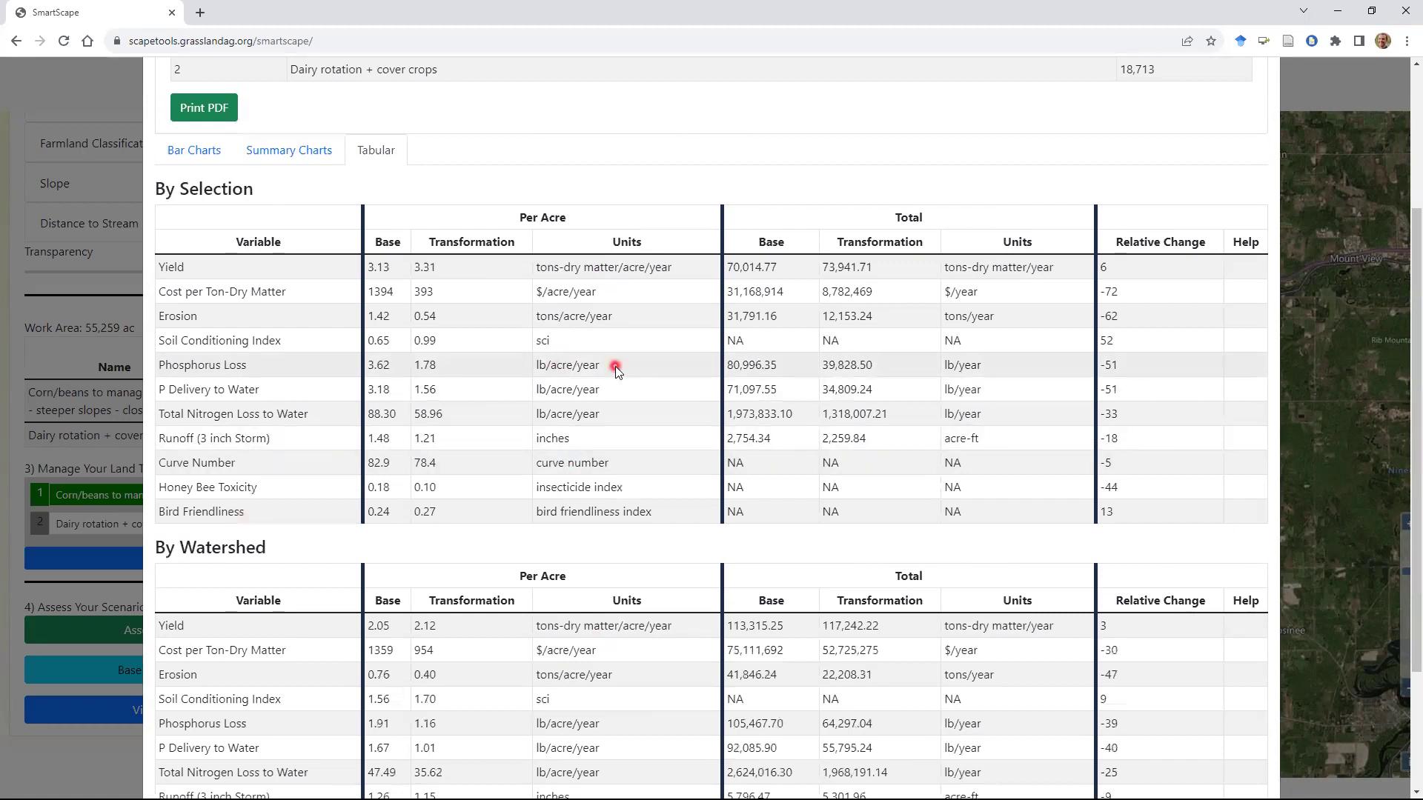
scroll(615, 366, down, 2)
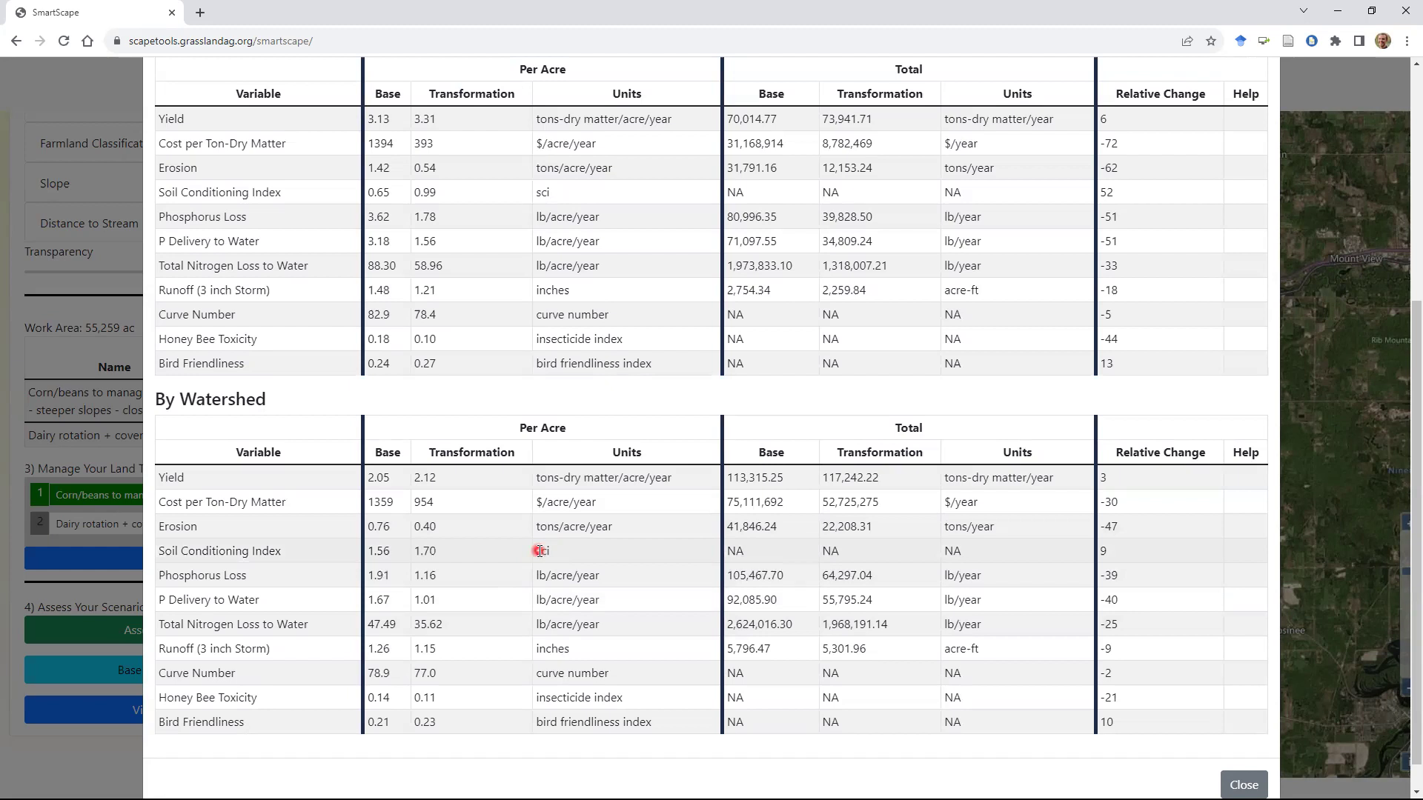
click(474, 627)
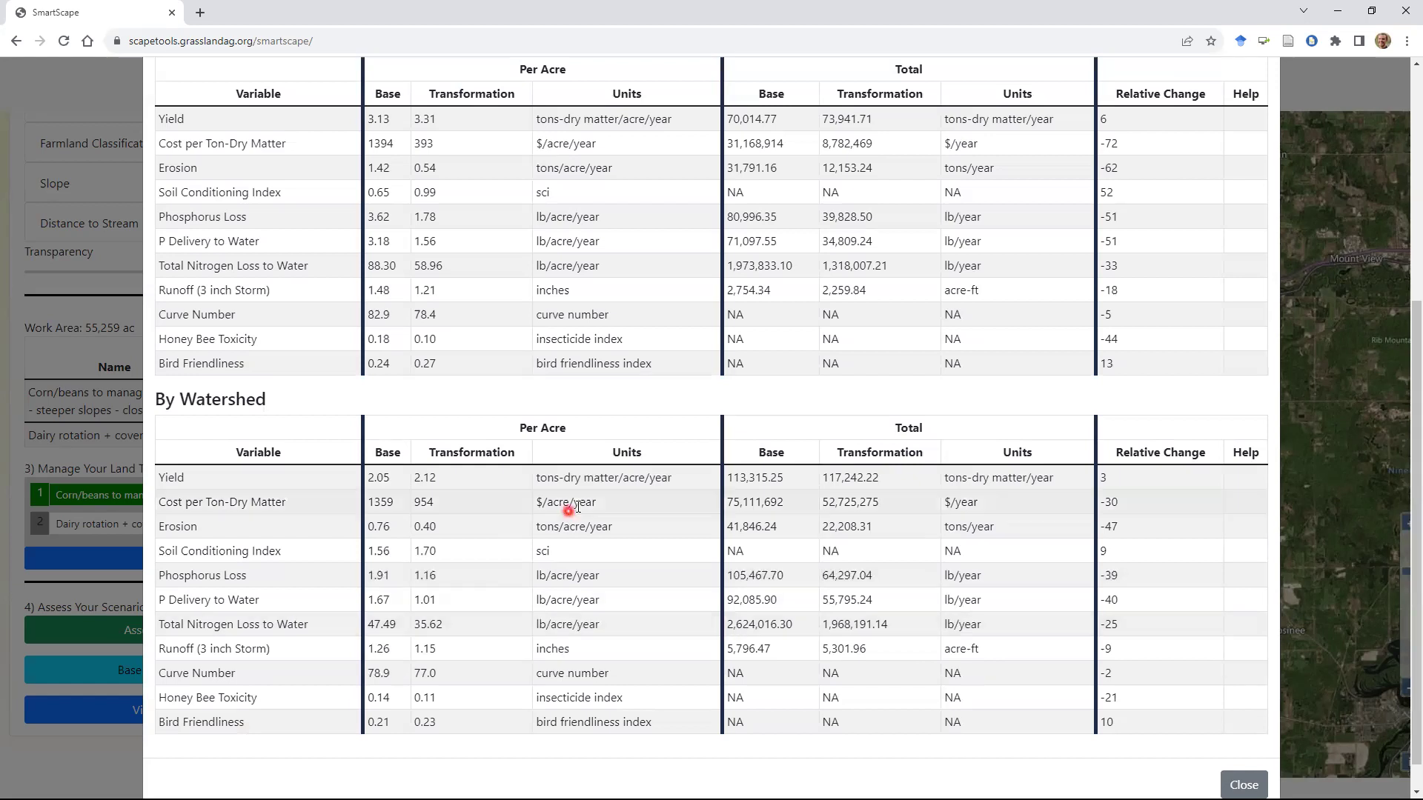
click(1241, 780)
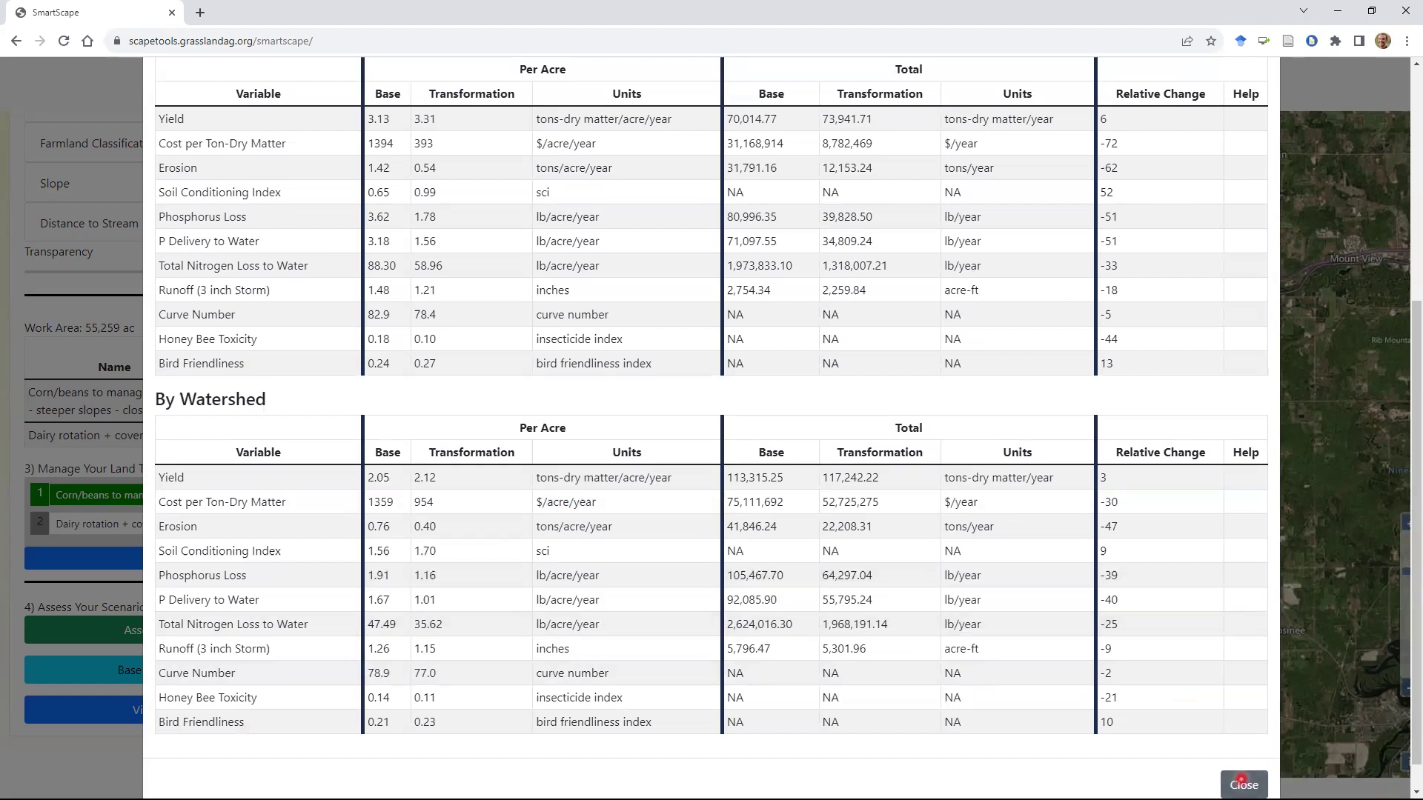